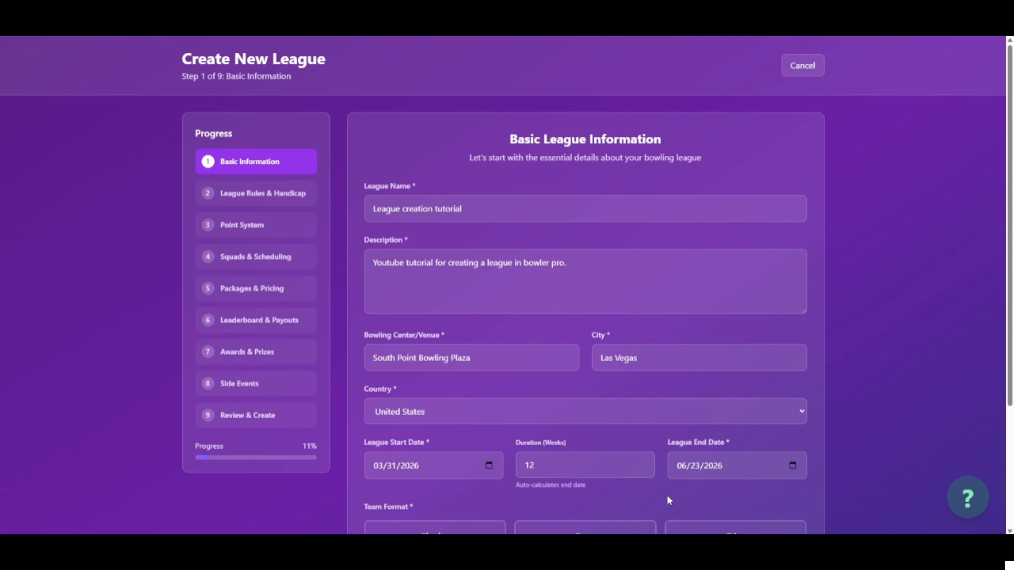
Choose Duos as the league's team format and continue to the League Rules & Handicap step.
scroll(655, 495, down, 3)
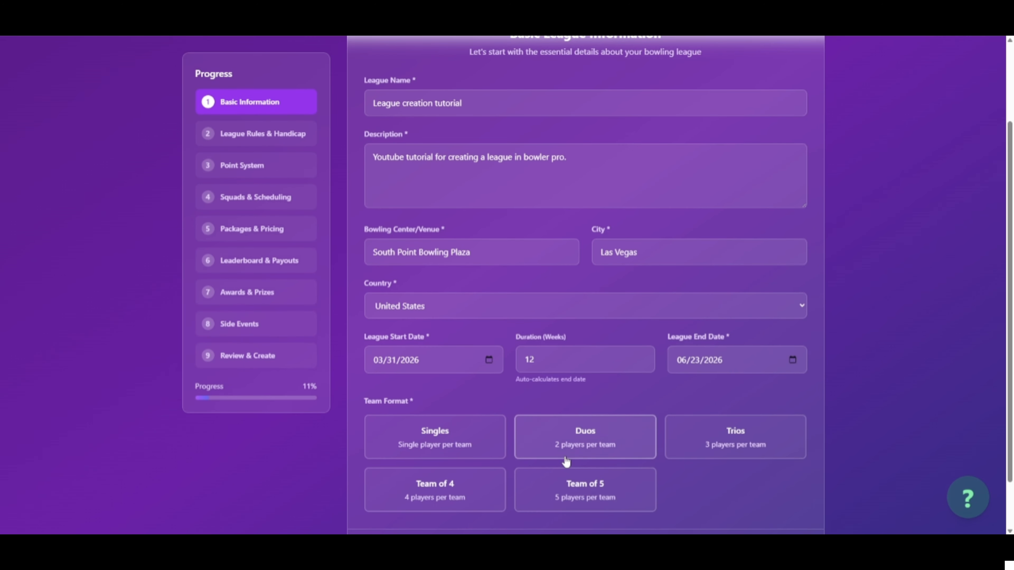
scroll(566, 462, down, 1)
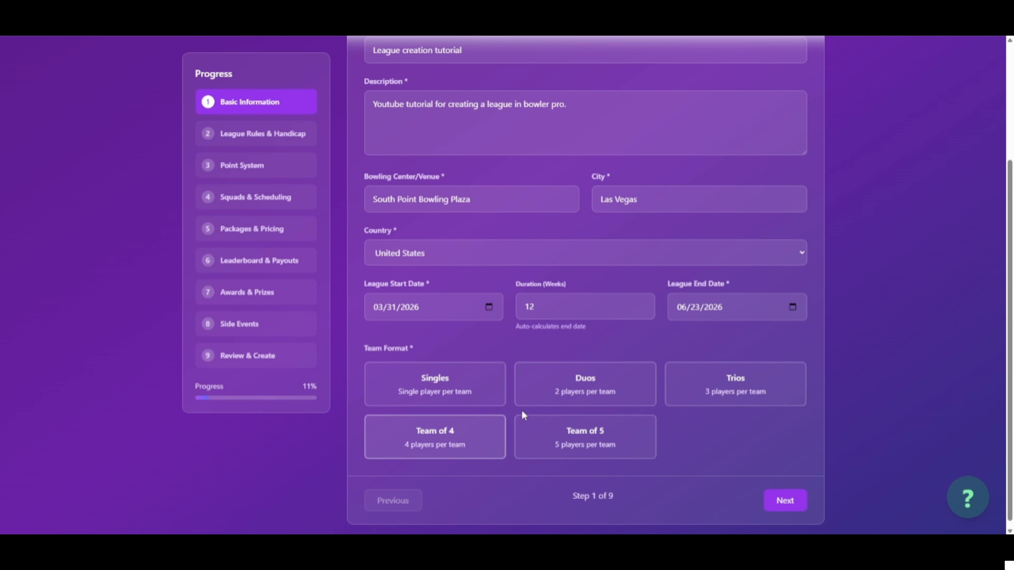
click(564, 388)
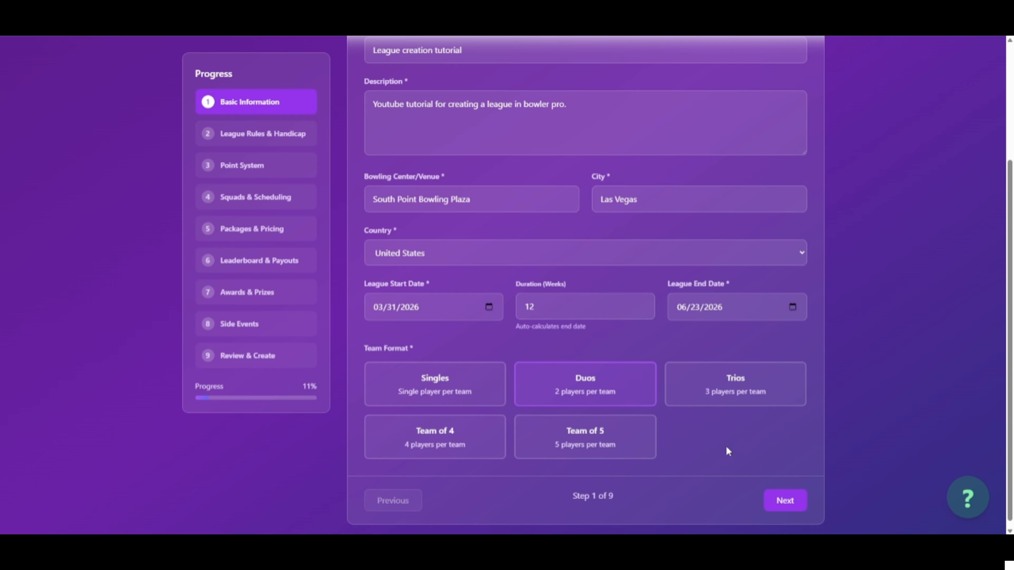
scroll(727, 448, down, 1)
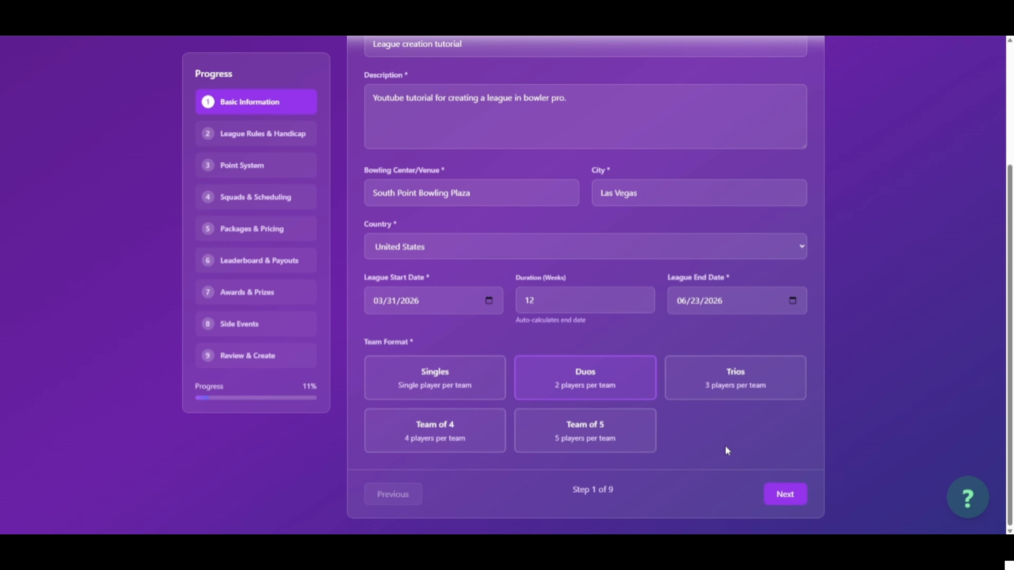
click(774, 496)
Go over the base average and handicap percentage fields and set the handicap recalculation frequency to Weekly.
scroll(500, 284, up, 3)
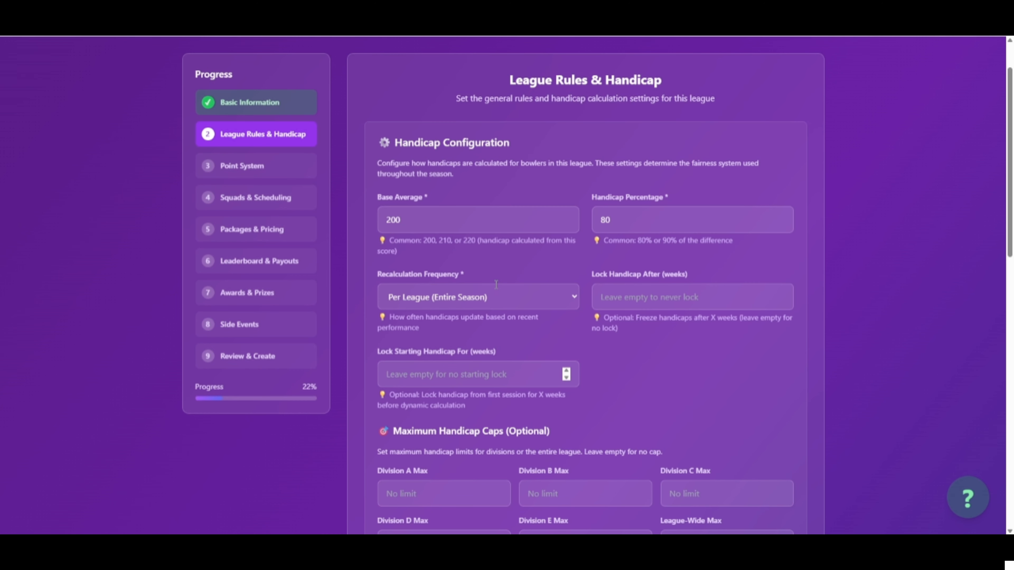
click(436, 218)
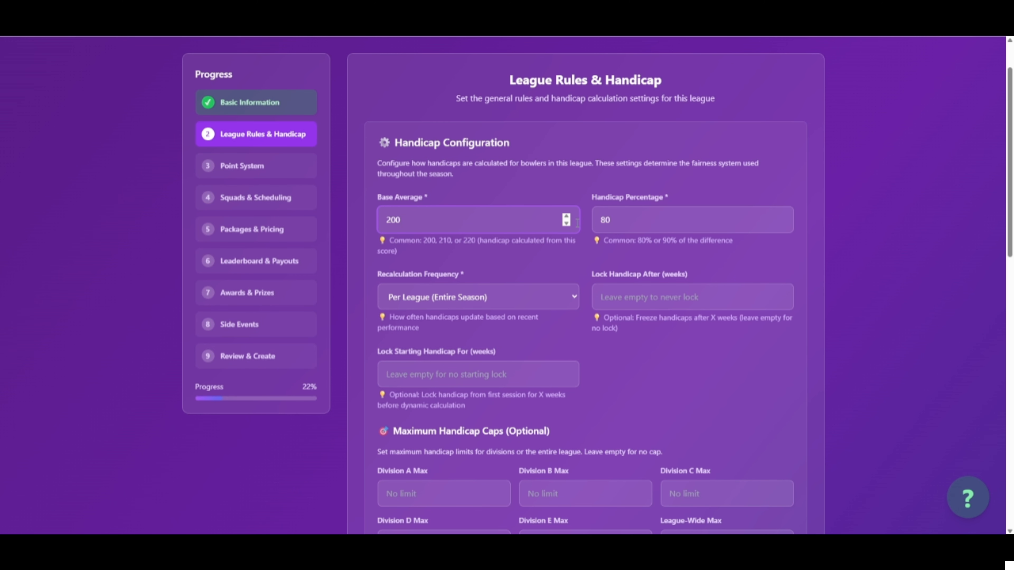
click(621, 222)
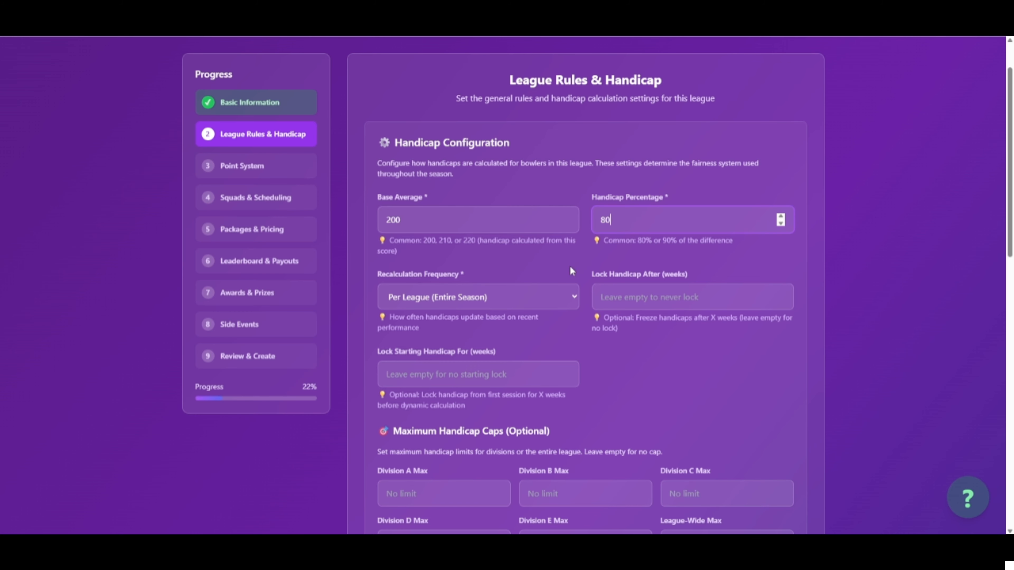
click(531, 299)
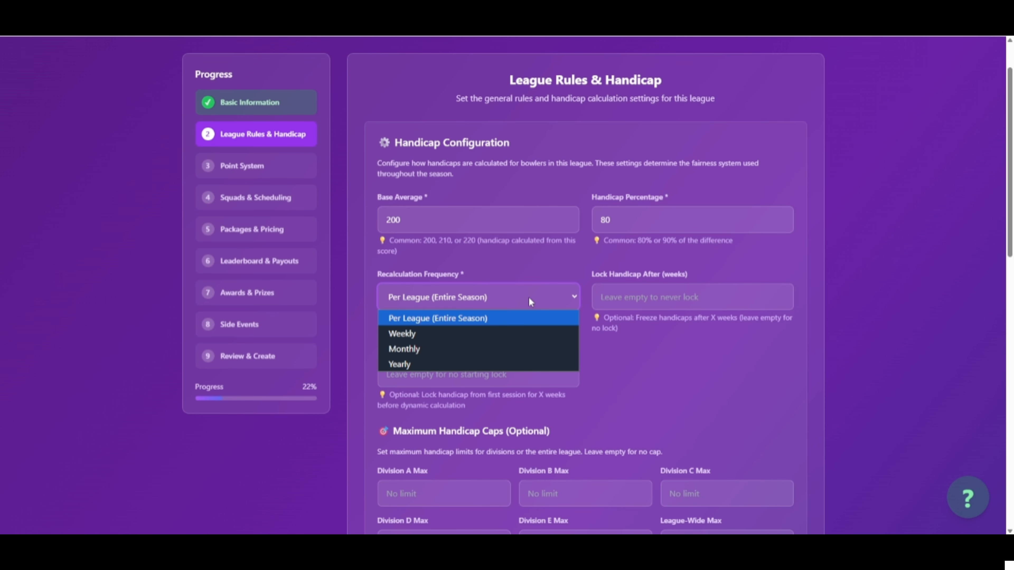
click(454, 335)
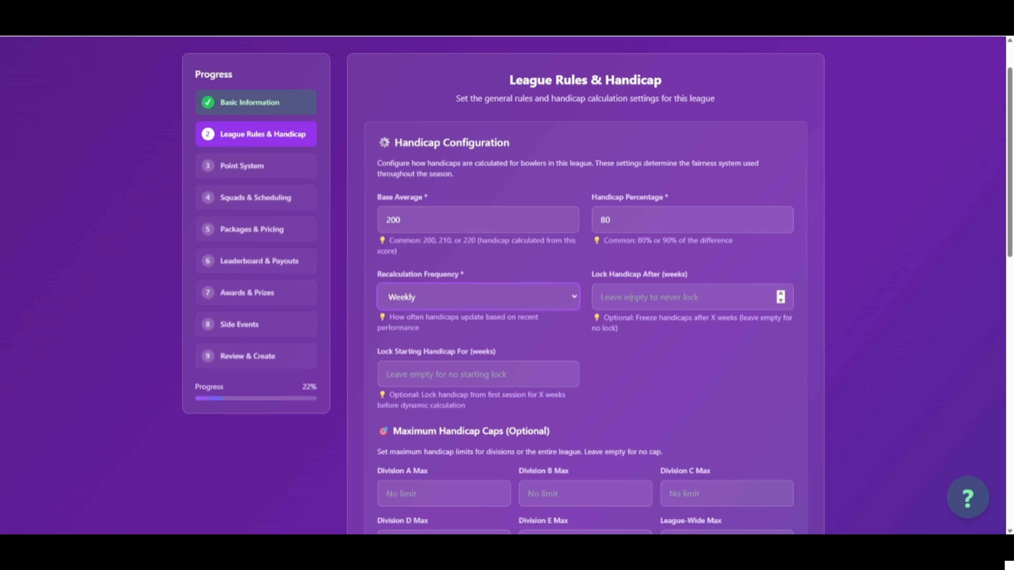
Set the league-wide maximum handicap cap to 40, leaving both handicap lock periods empty.
scroll(596, 353, down, 1)
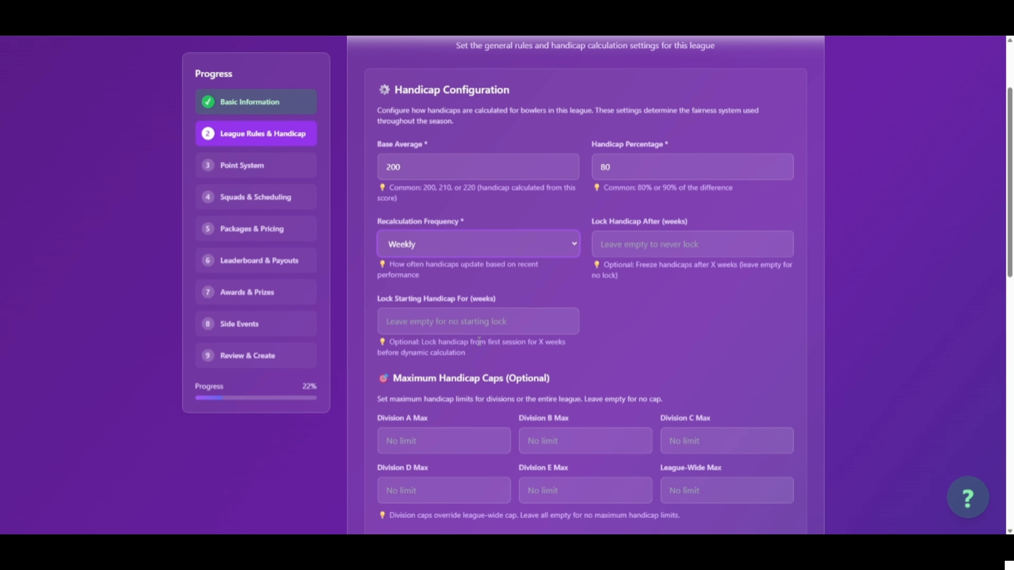
scroll(432, 326, up, 1)
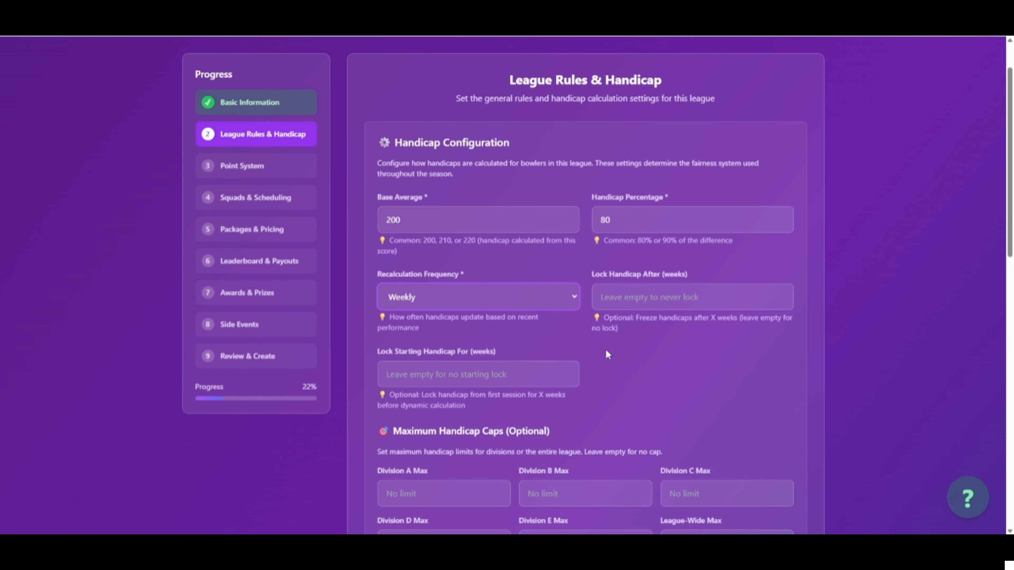
scroll(596, 353, down, 1)
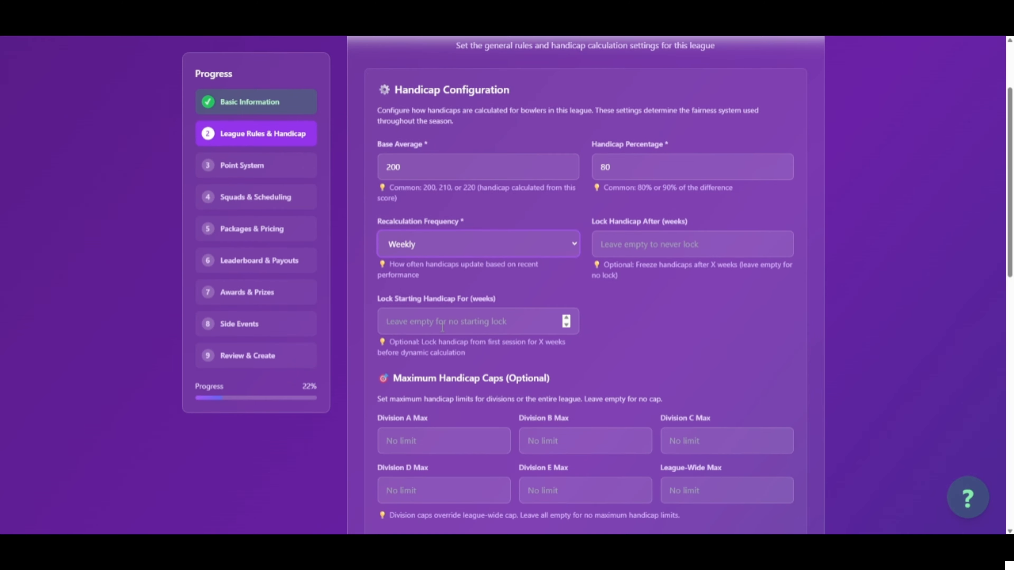
scroll(474, 324, down, 2)
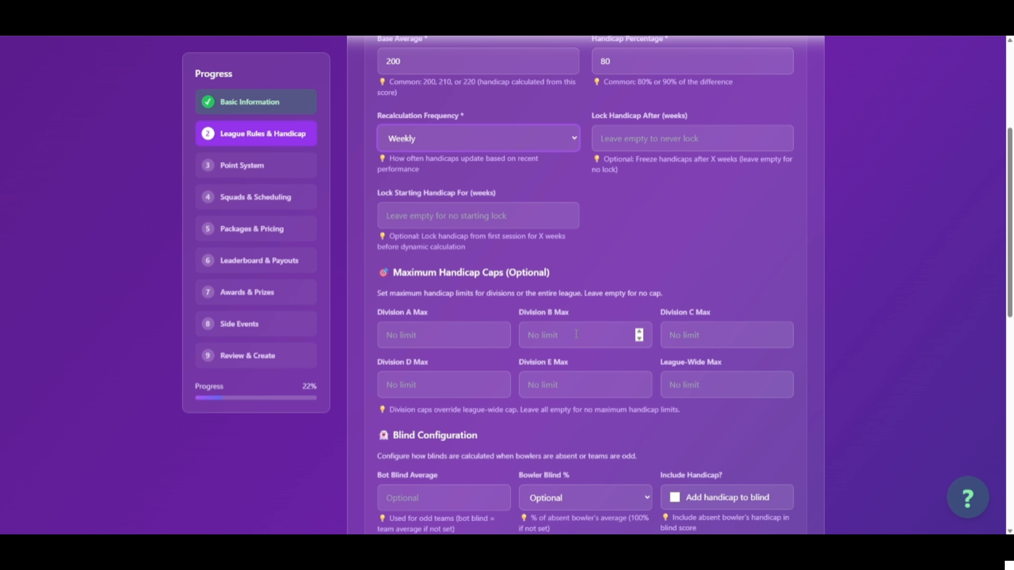
click(682, 380)
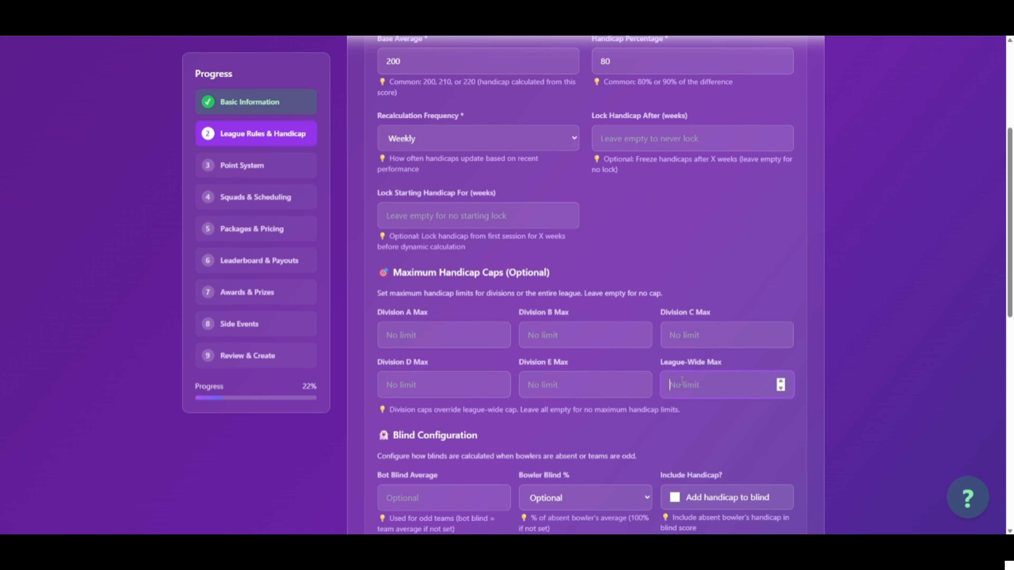
text(40)
Set the maximum handicap caps to 10 for Division A, 20 for Division B and 30 for Division C.
click(461, 334)
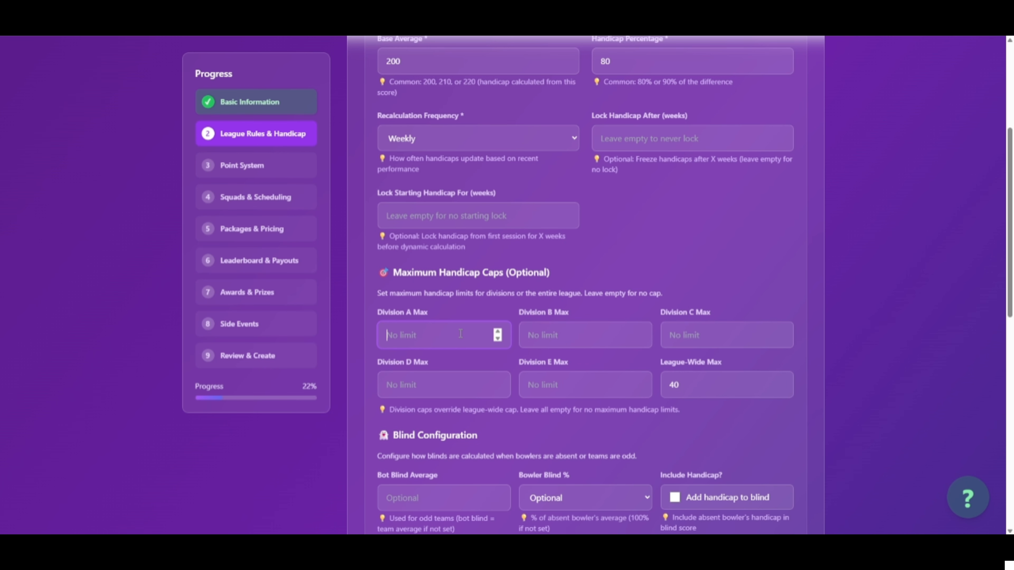
text(10)
click(595, 334)
text(2)
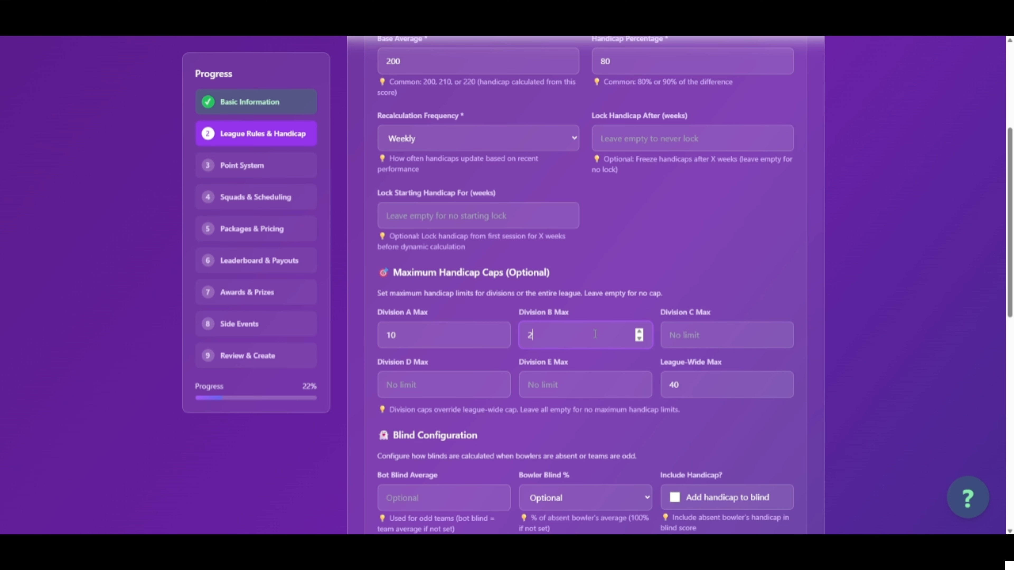
text(0)
click(705, 334)
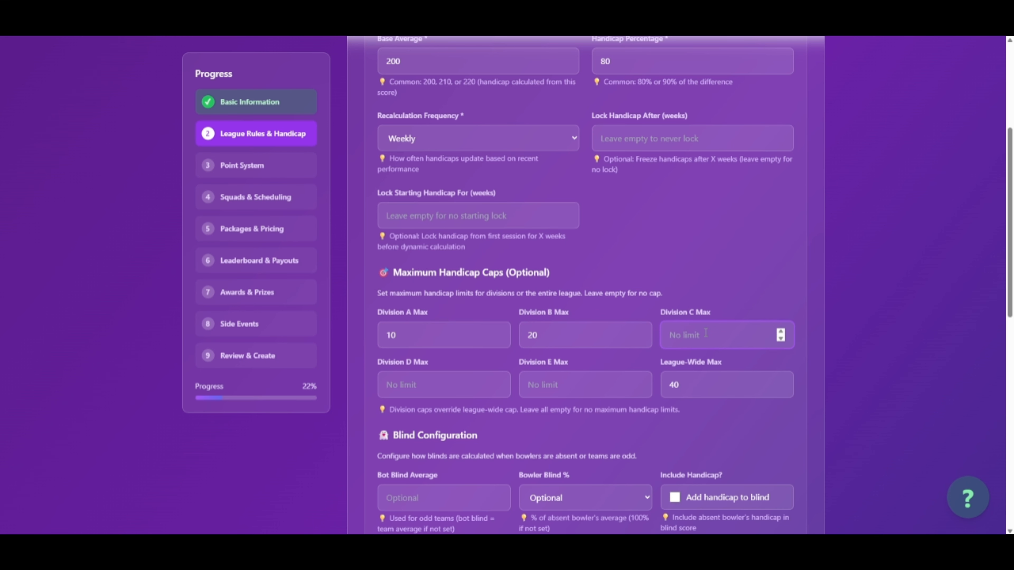
text(30)
click(693, 431)
Set the bowler blind percentage to 90% in the blind configuration, leaving the bot blind average empty.
scroll(566, 434, down, 1)
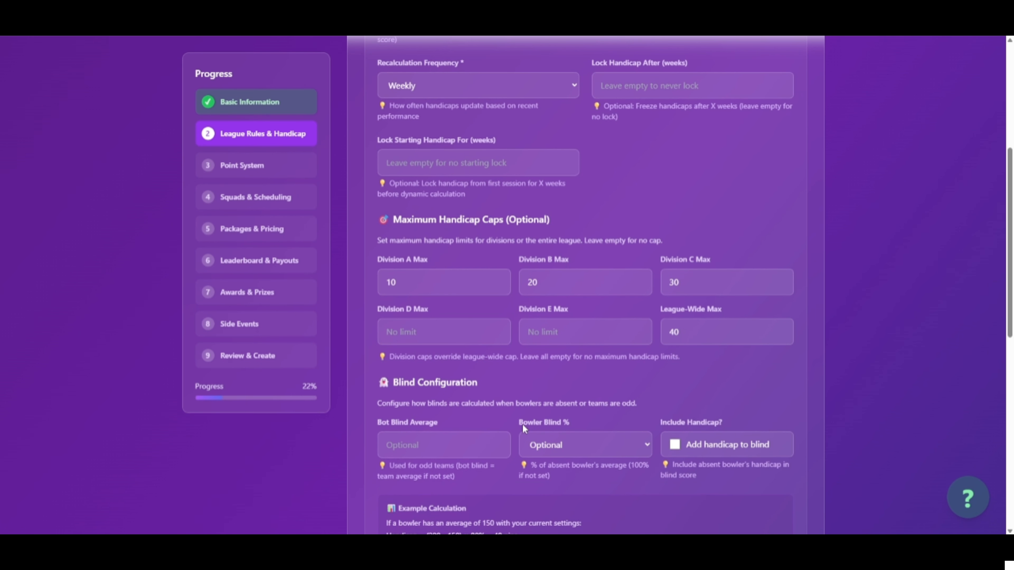
scroll(522, 426, down, 1)
scroll(450, 385, down, 1)
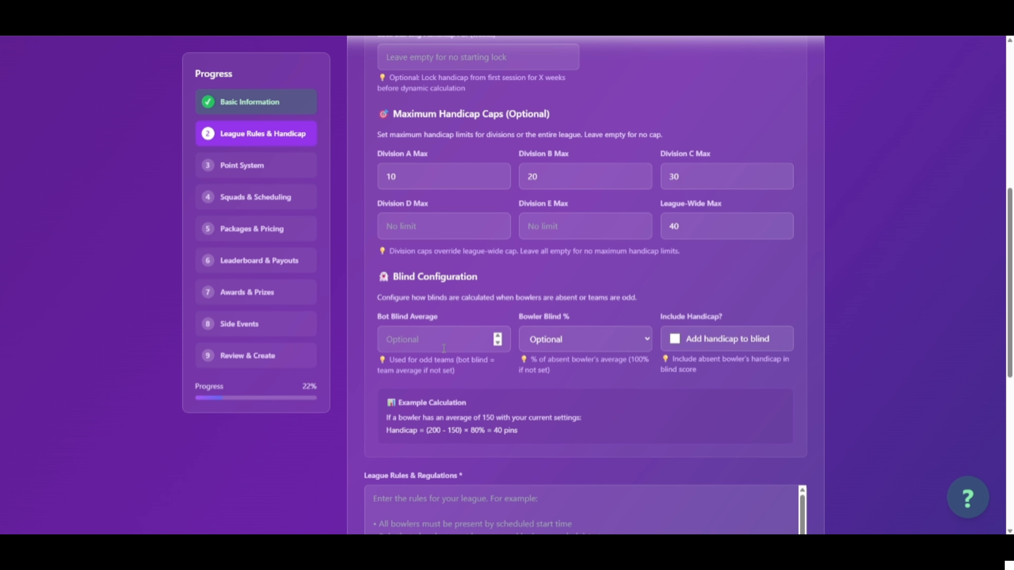
drag(386, 360, 471, 373)
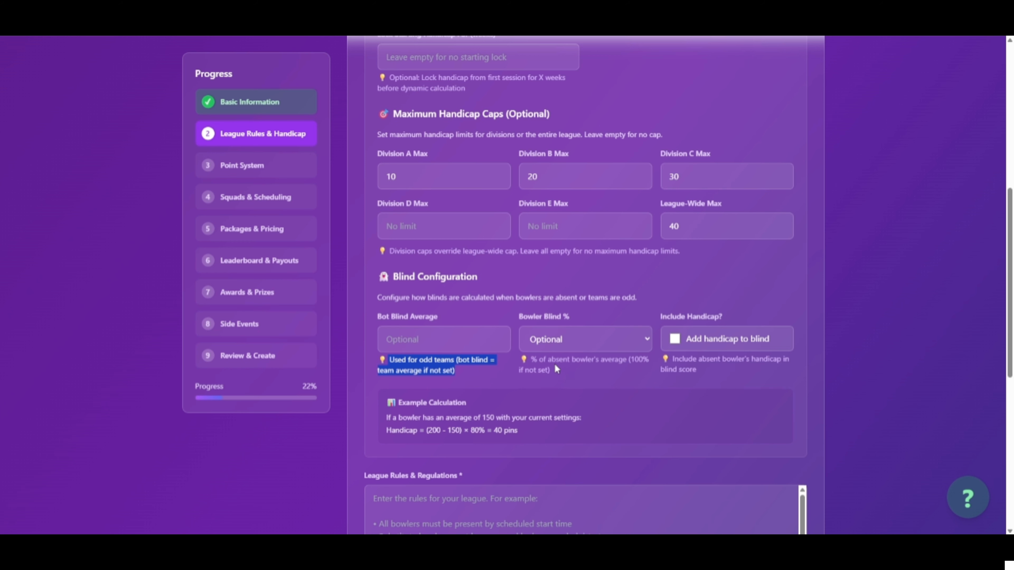
click(577, 347)
click(557, 437)
click(731, 373)
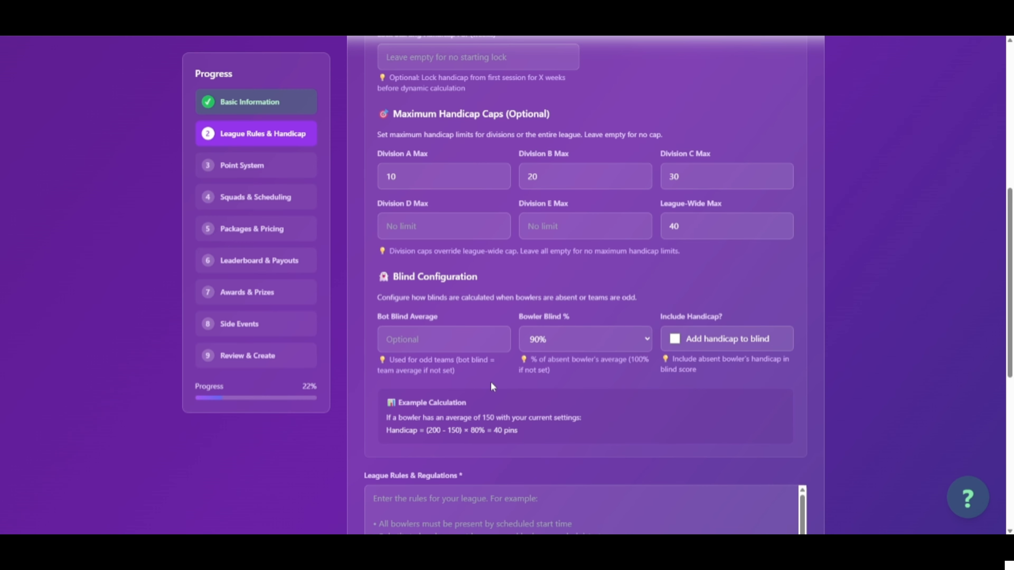
Enter "League Rules Demo." as the league rules and regulations and continue to the Point System step.
scroll(521, 376, down, 4)
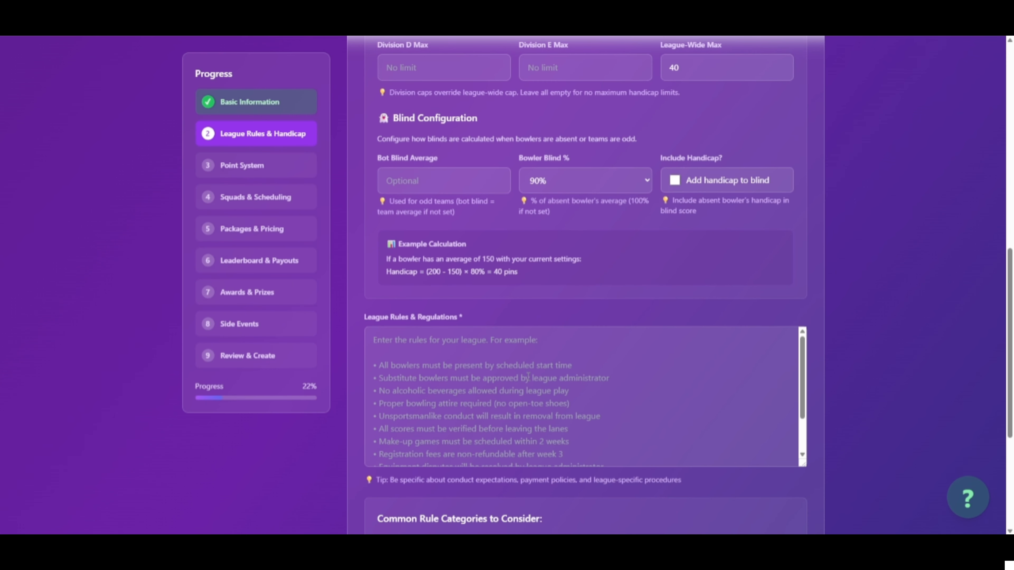
scroll(528, 376, down, 5)
click(427, 342)
text(League Rule)
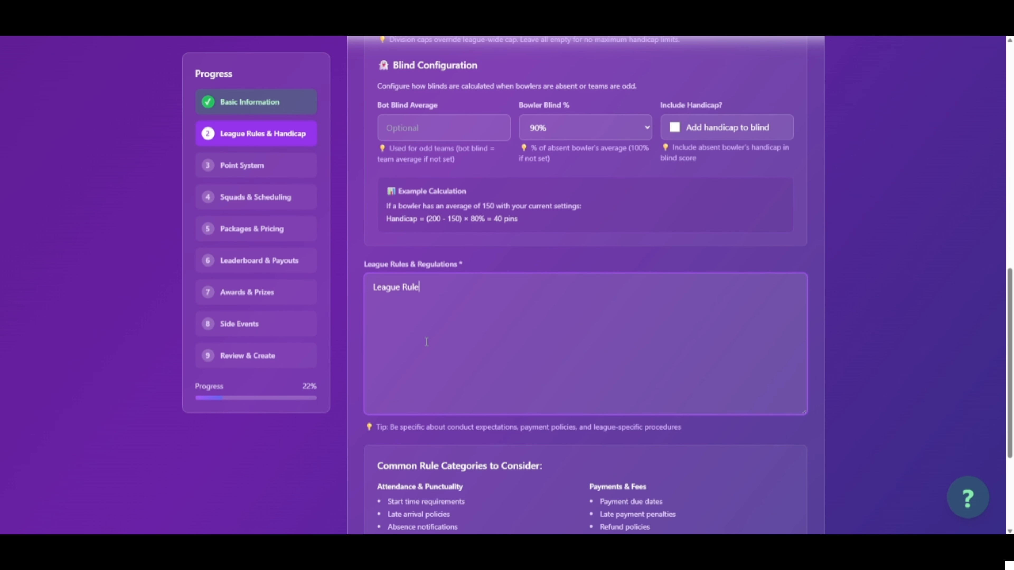
text(s Demo.)
scroll(479, 343, down, 4)
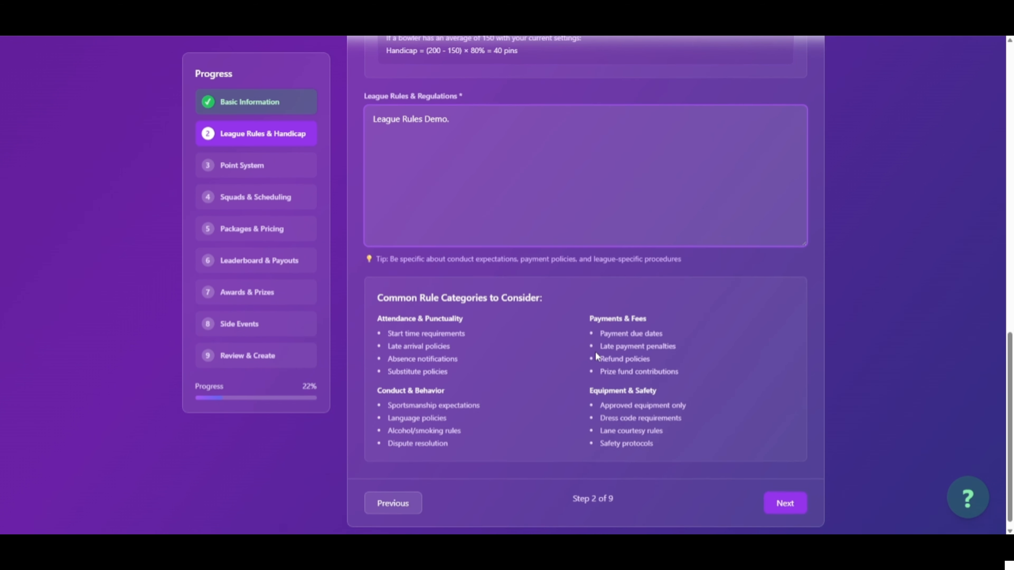
click(784, 495)
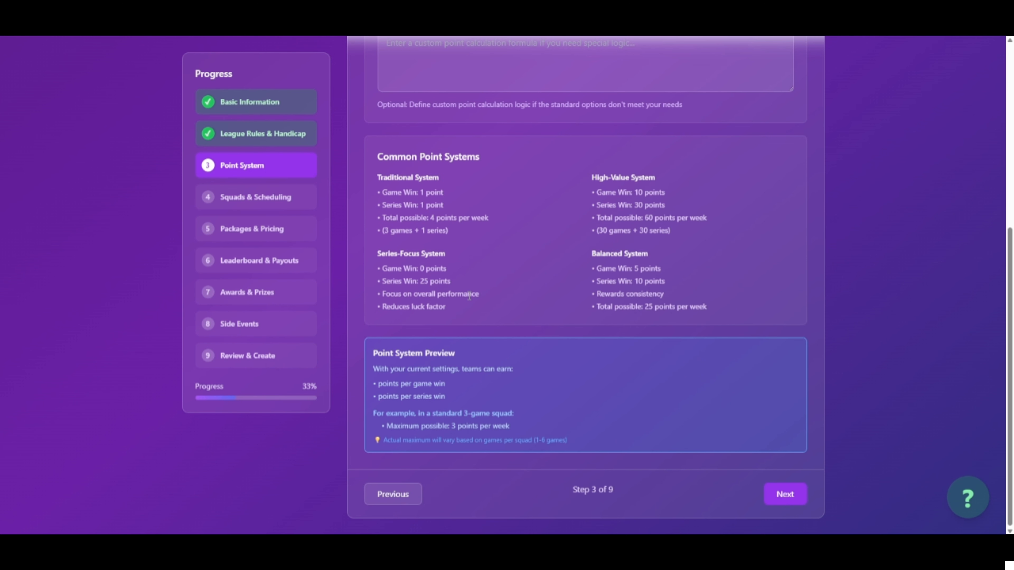
Enter a two-line custom point formula reading "1 point per attendance" and "1 point per early payment".
scroll(500, 290, up, 6)
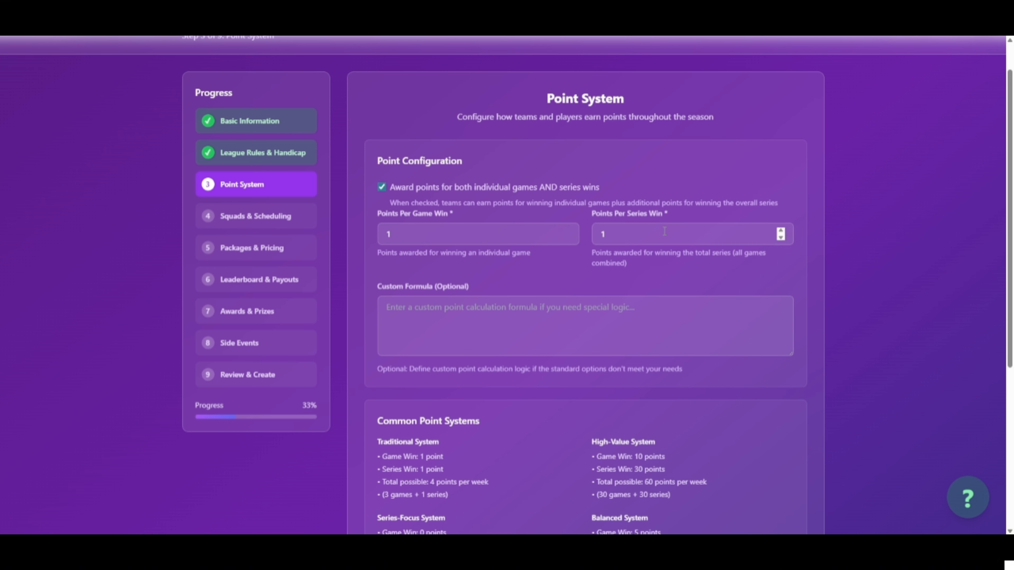
click(455, 316)
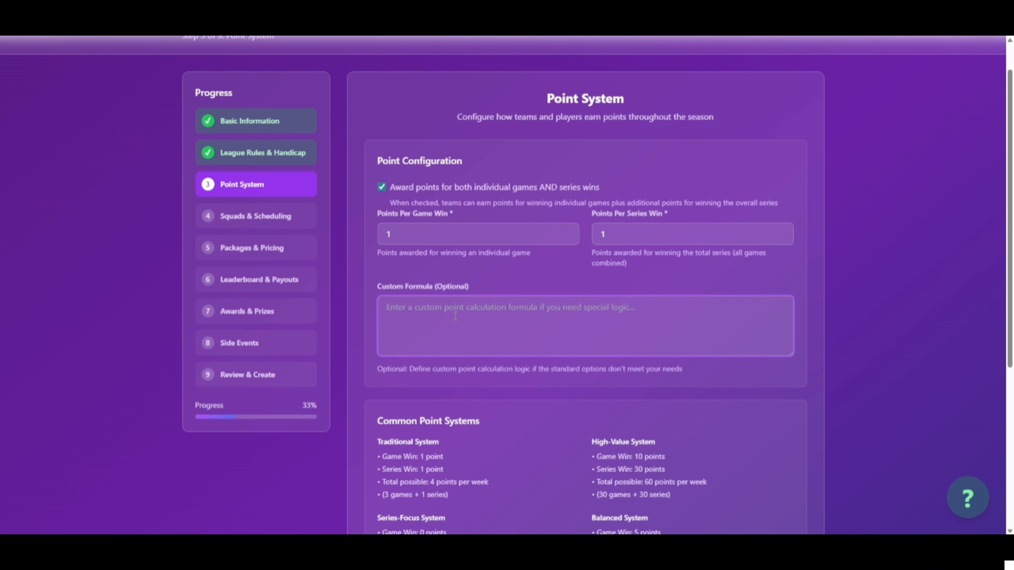
text(1 point )
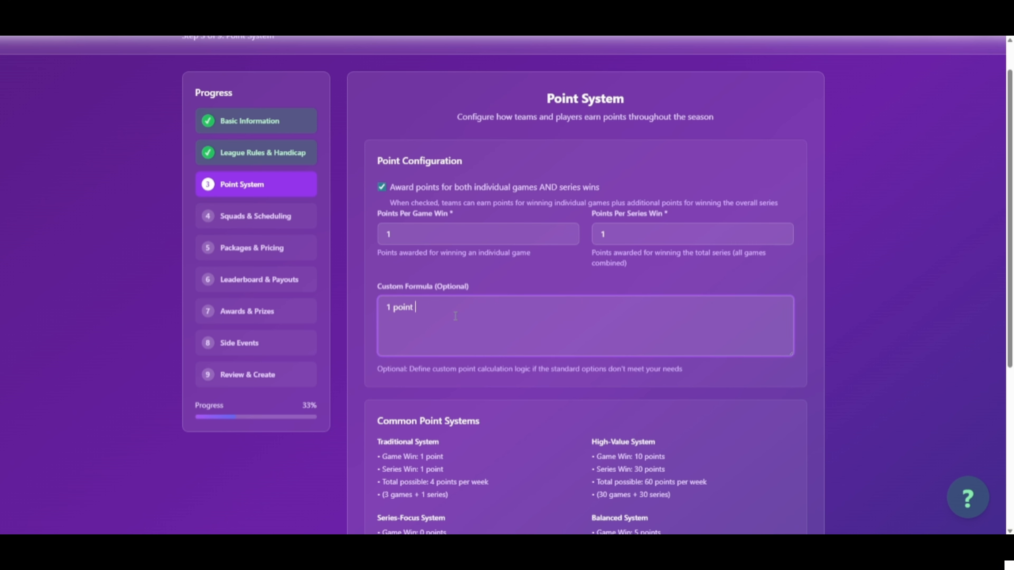
text(per attendance)
key(Return)
text(1 point per early payme)
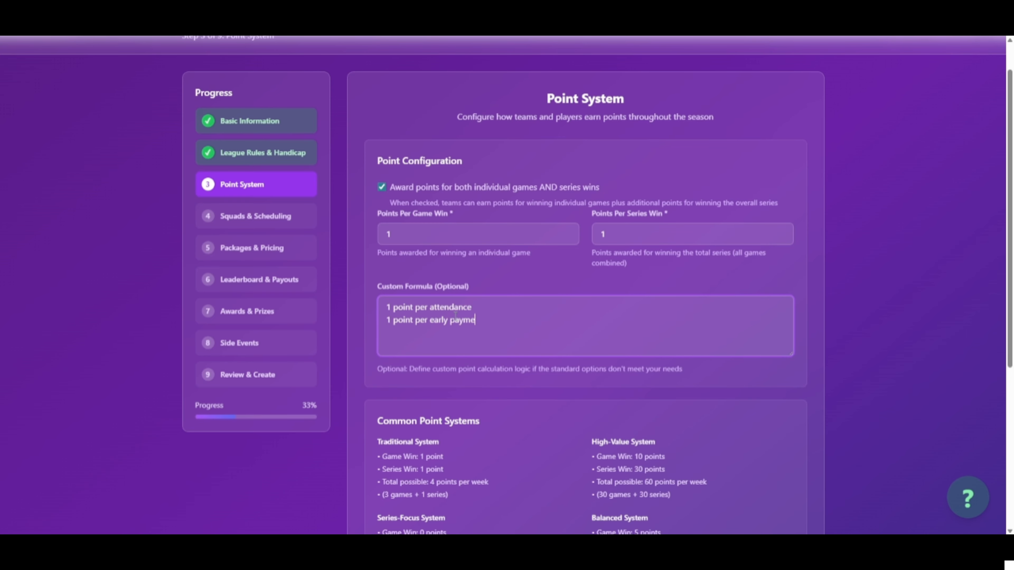
text(nt)
click(547, 393)
Insert "weekly" before "payment" in the custom formula's second line and continue to the Squads & Scheduling step.
scroll(548, 394, down, 2)
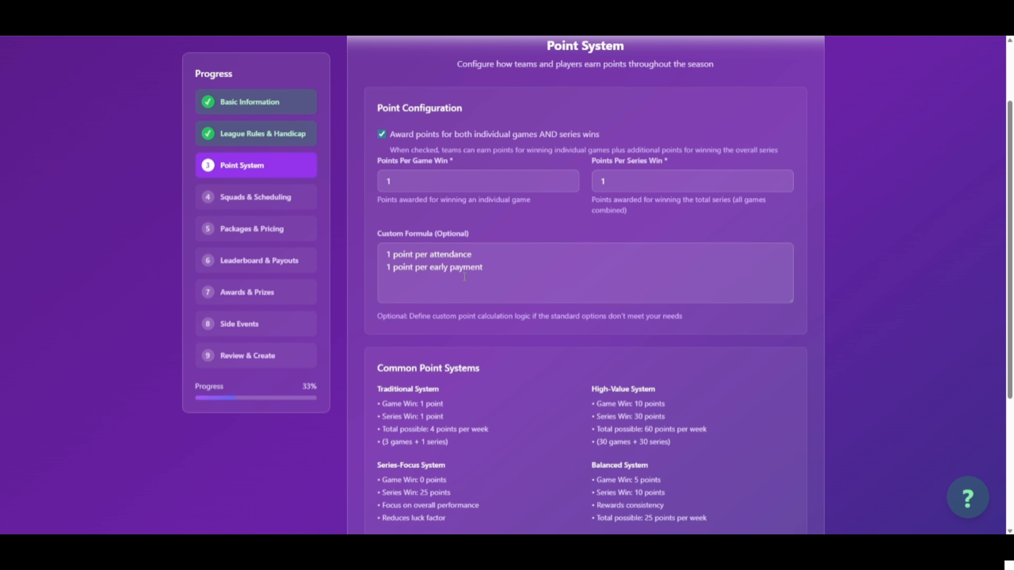
click(450, 267)
text(weekly)
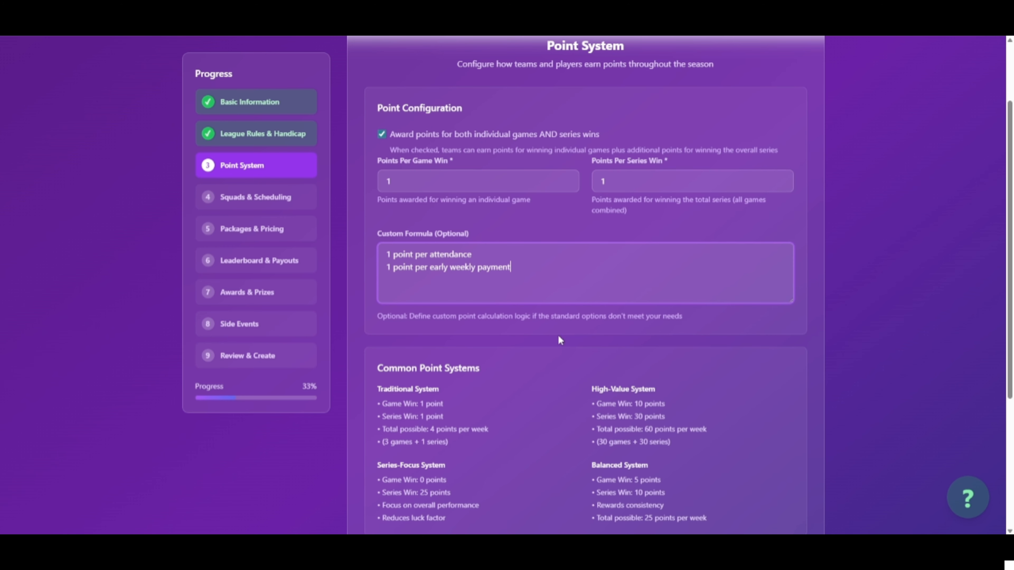
scroll(559, 336, down, 5)
scroll(554, 364, down, 2)
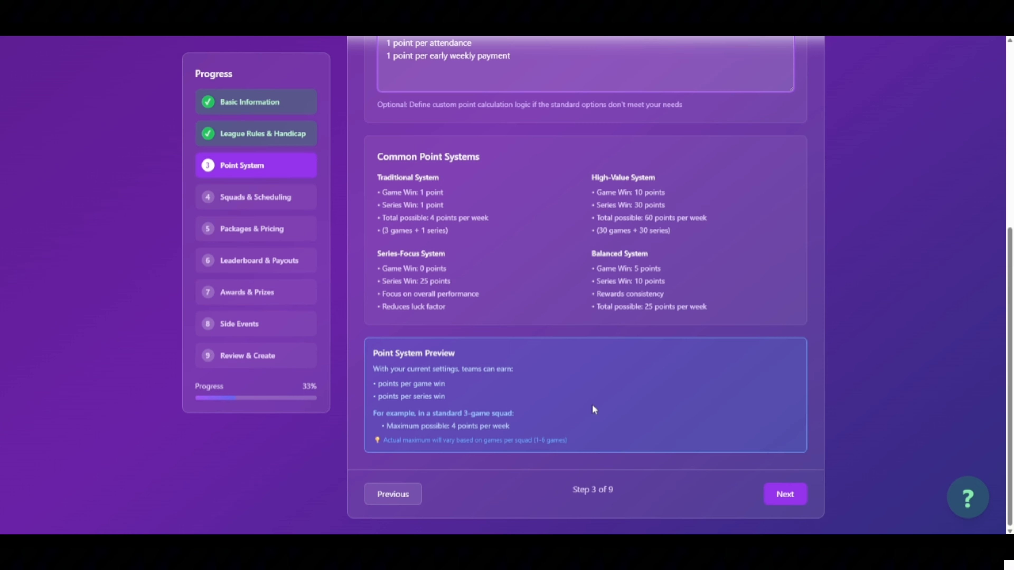
click(792, 495)
Set the default oil pattern for all squads to House.
scroll(373, 233, up, 5)
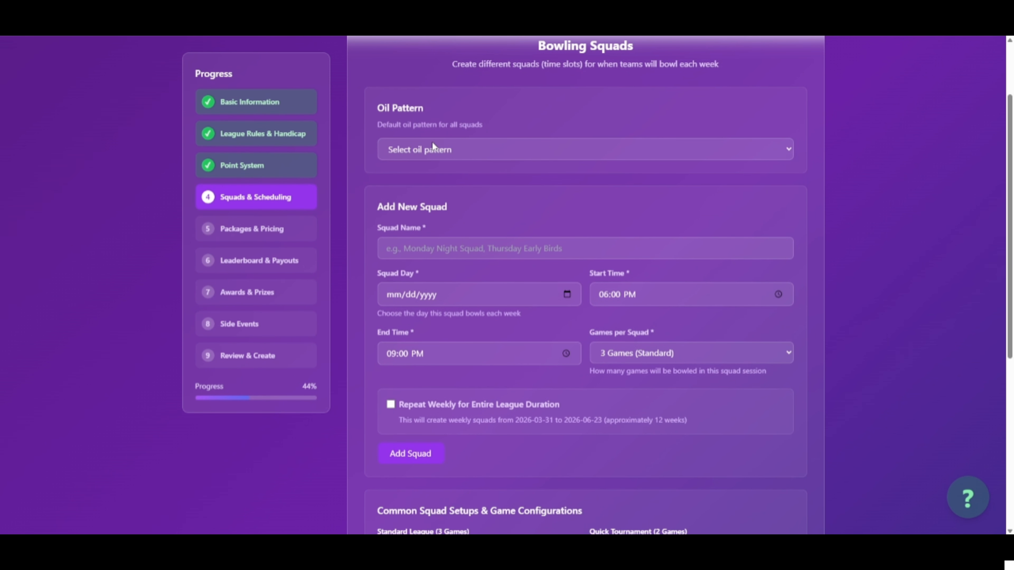
scroll(527, 148, up, 3)
click(420, 243)
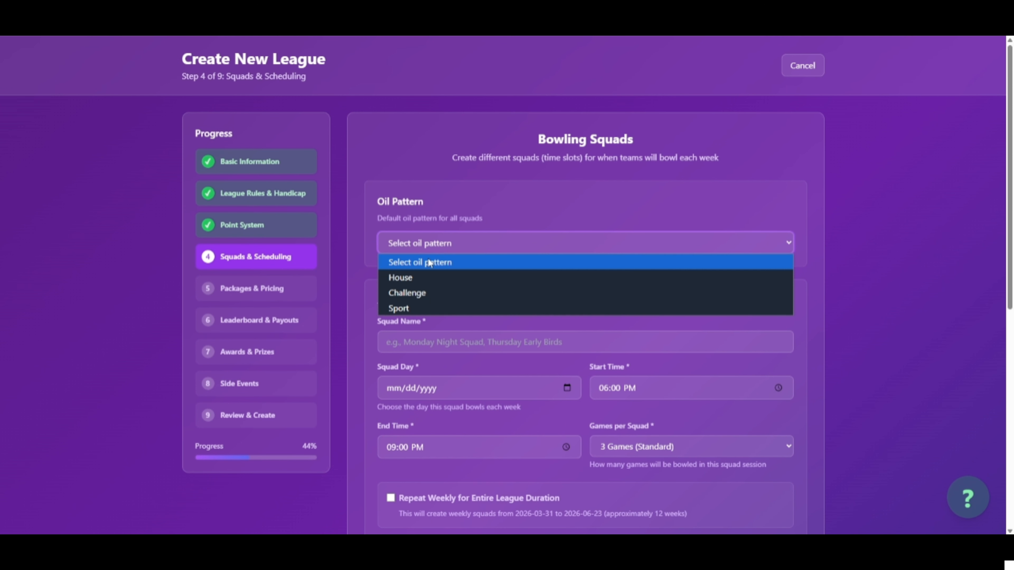
click(437, 277)
scroll(512, 288, down, 1)
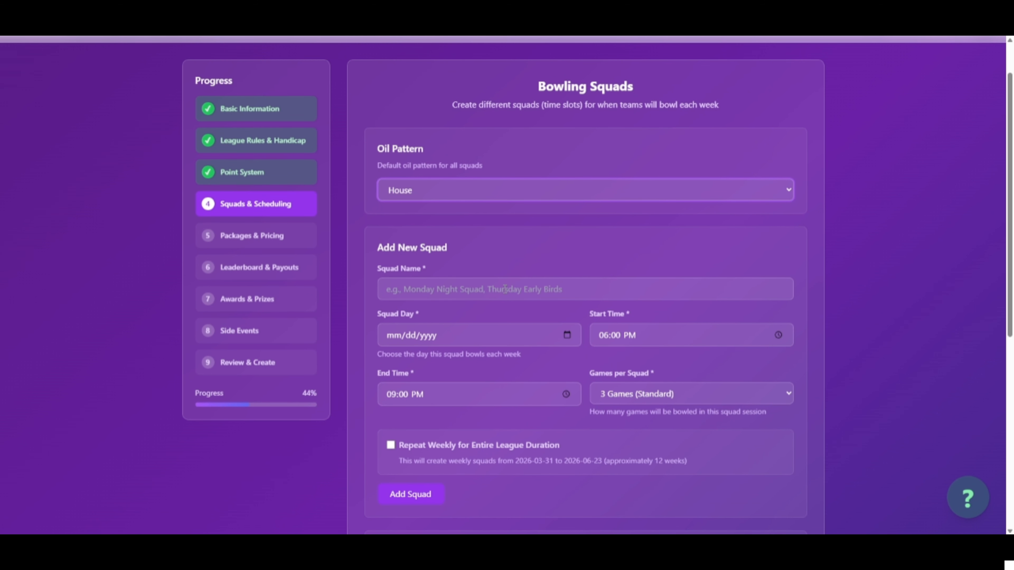
Name the new squad "Monday Night Squad" and set its squad day to 04/06/2026.
click(505, 288)
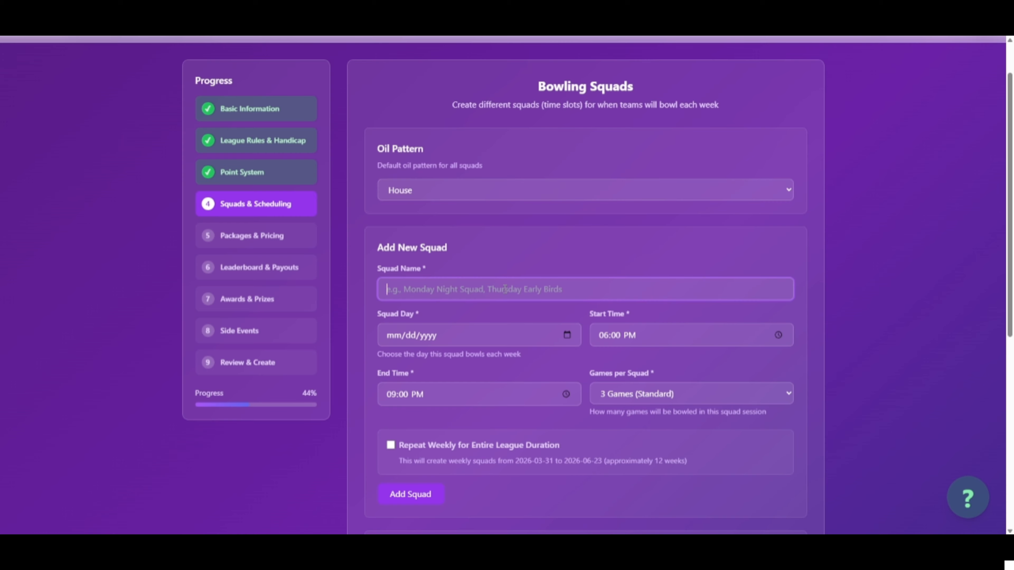
text(Monday Night Squad)
click(566, 335)
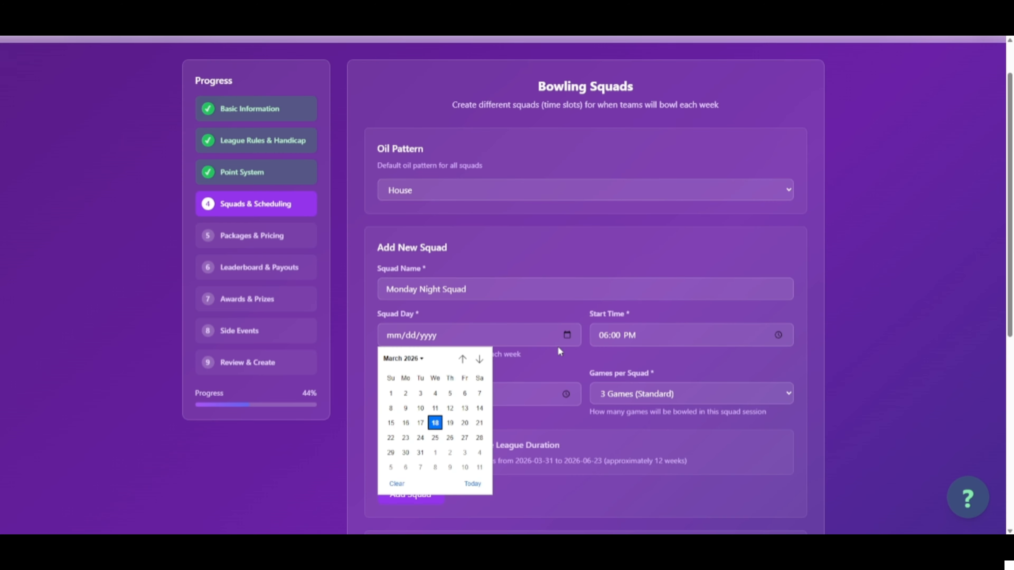
click(479, 358)
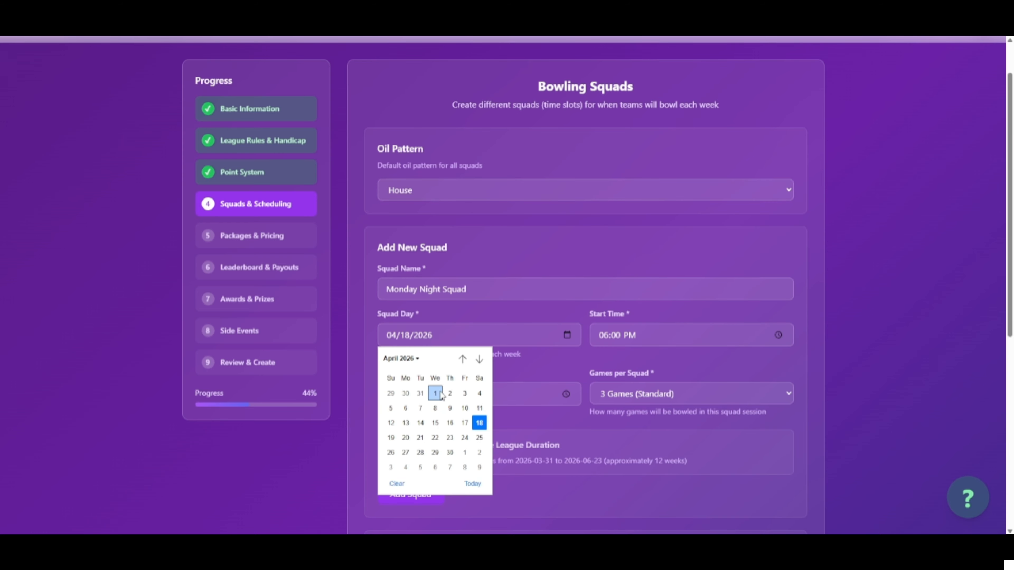
click(405, 408)
click(639, 394)
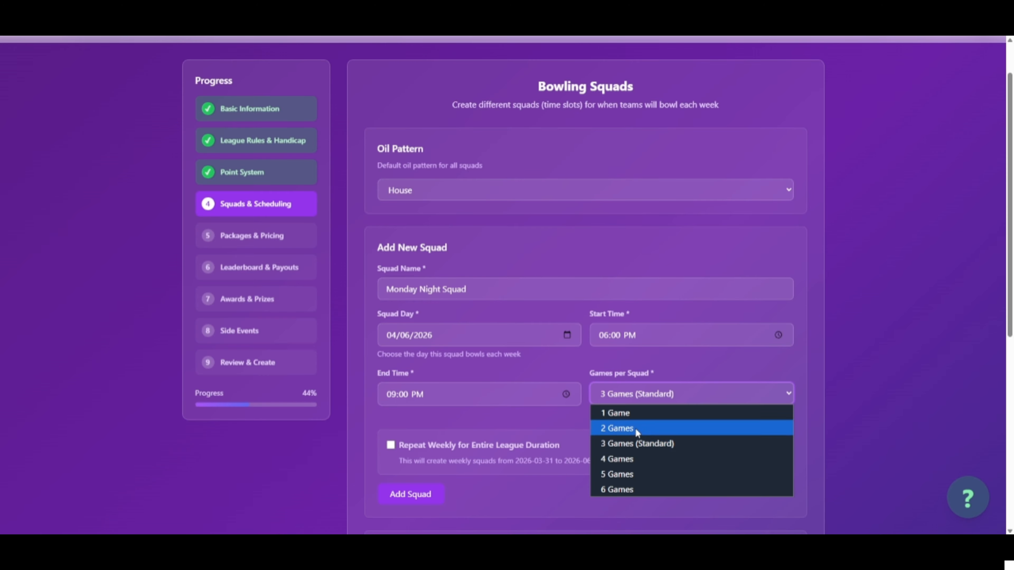
click(549, 429)
Repeat the squad weekly for the entire league duration and generate the weekly squads.
scroll(471, 453, down, 1)
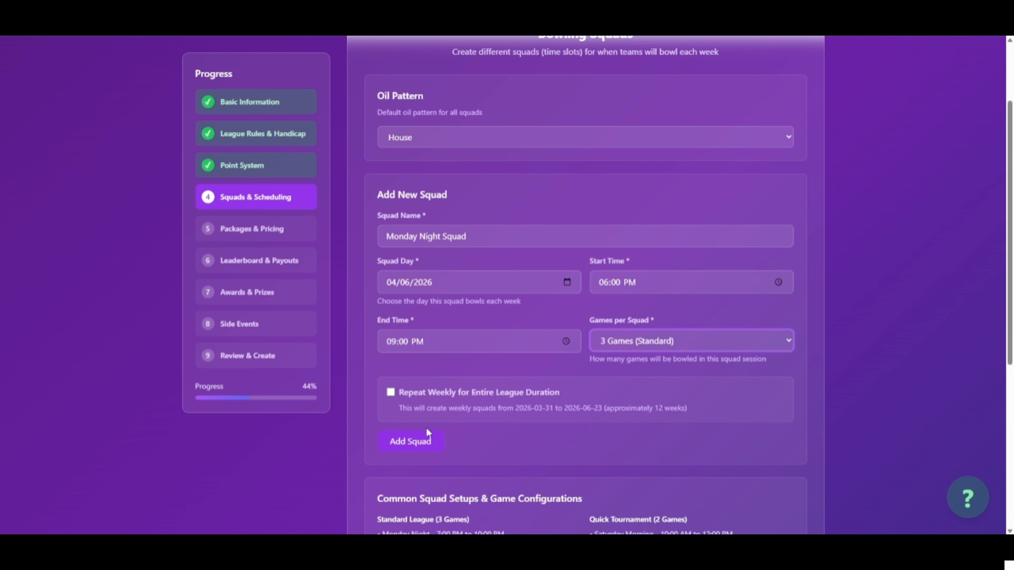
click(391, 394)
scroll(573, 452, down, 2)
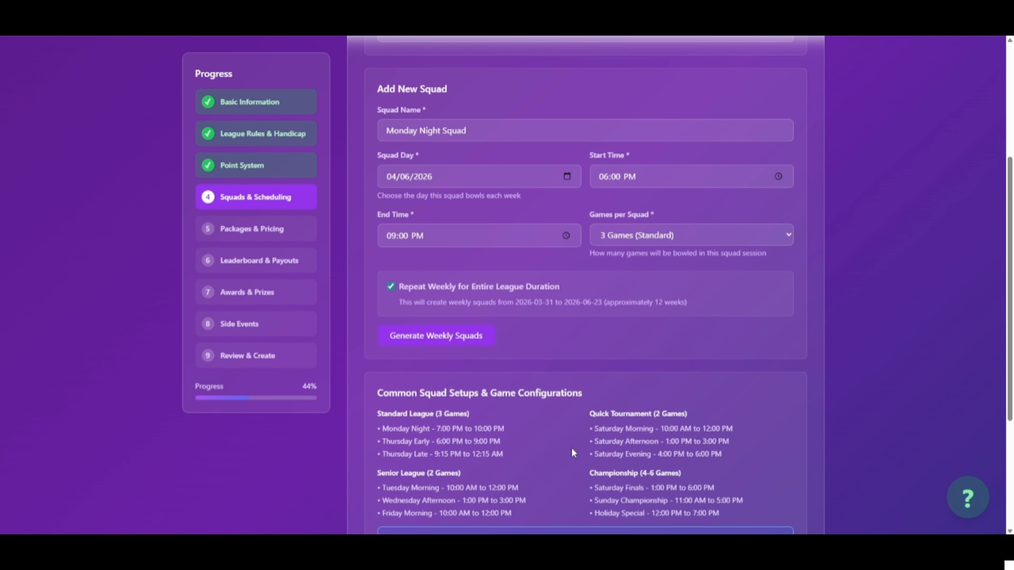
scroll(573, 448, up, 2)
click(459, 440)
Change the oil pattern of the Monday Night Squad for Week 12 to Sport.
scroll(556, 401, up, 2)
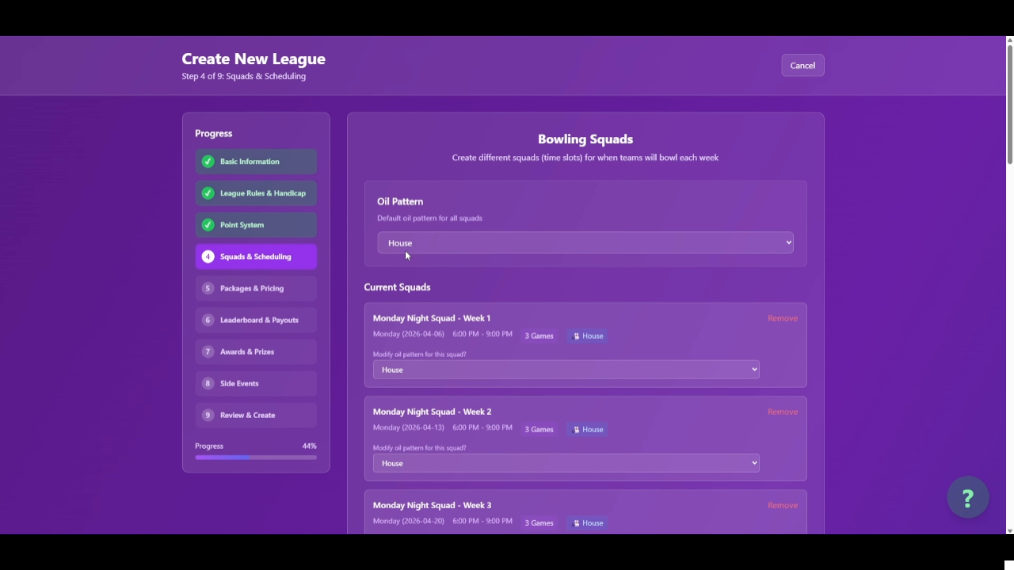
scroll(506, 340, down, 1)
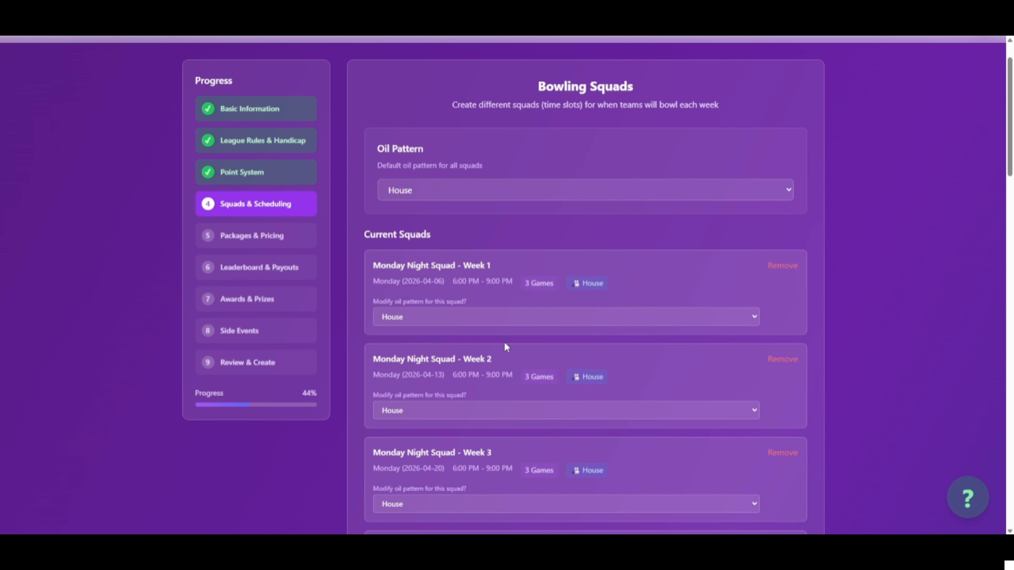
scroll(593, 286, down, 2)
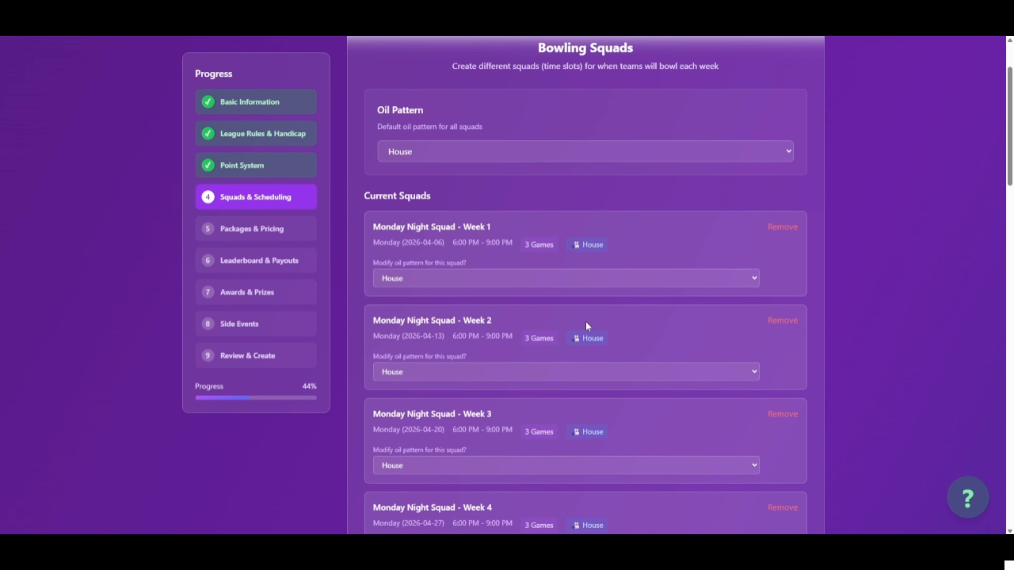
scroll(631, 282, down, 9)
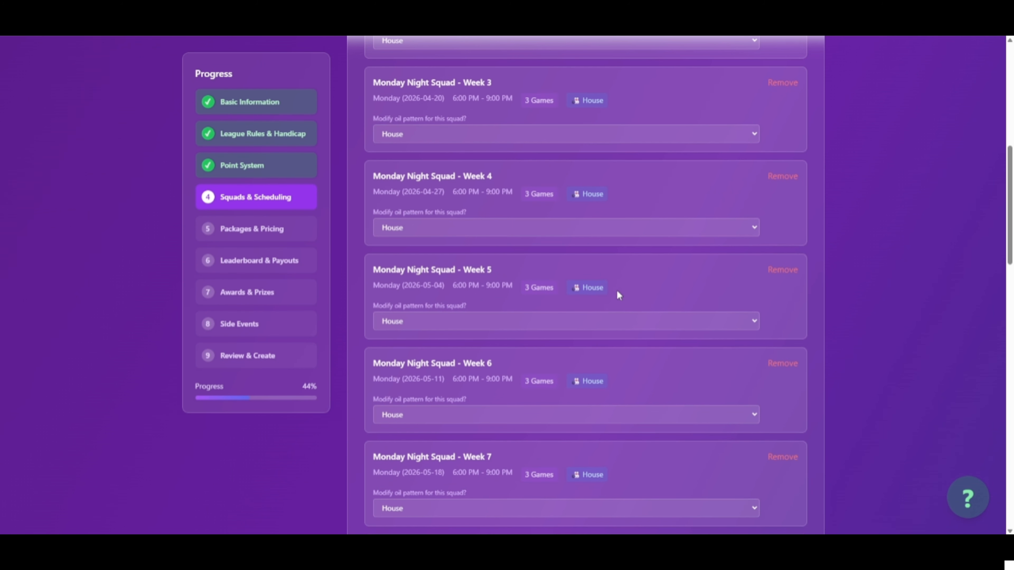
scroll(613, 295, down, 7)
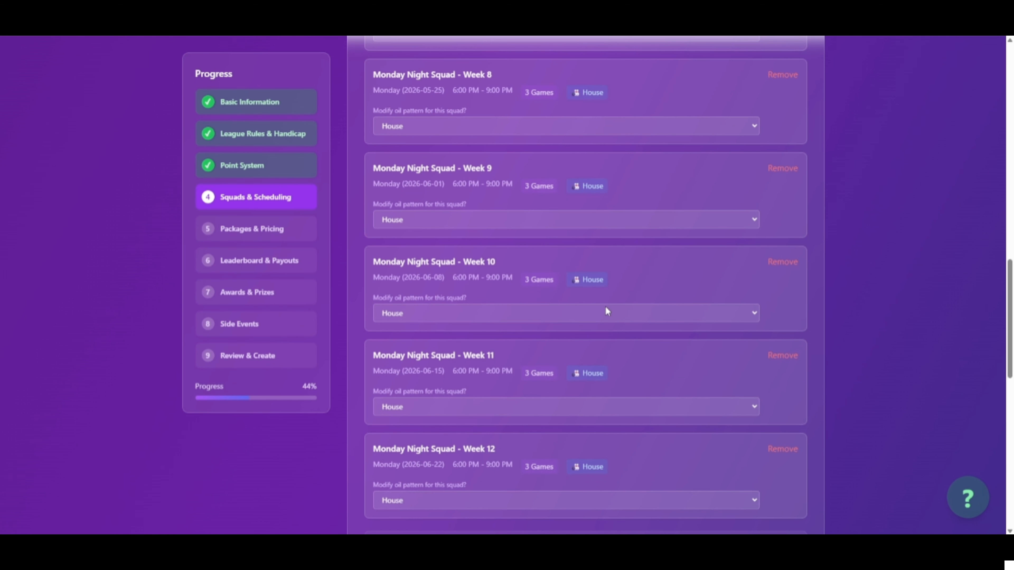
click(508, 394)
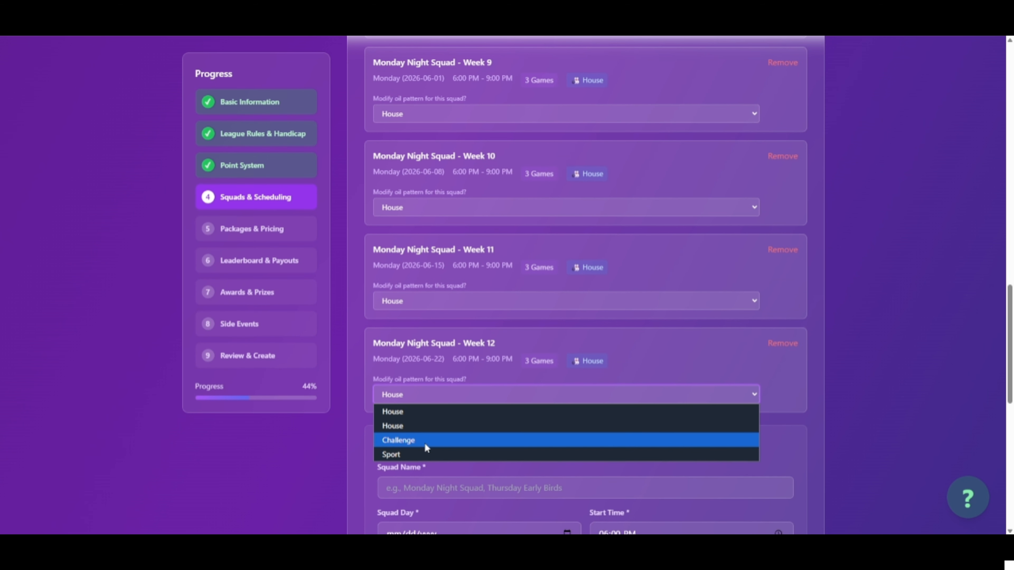
click(425, 454)
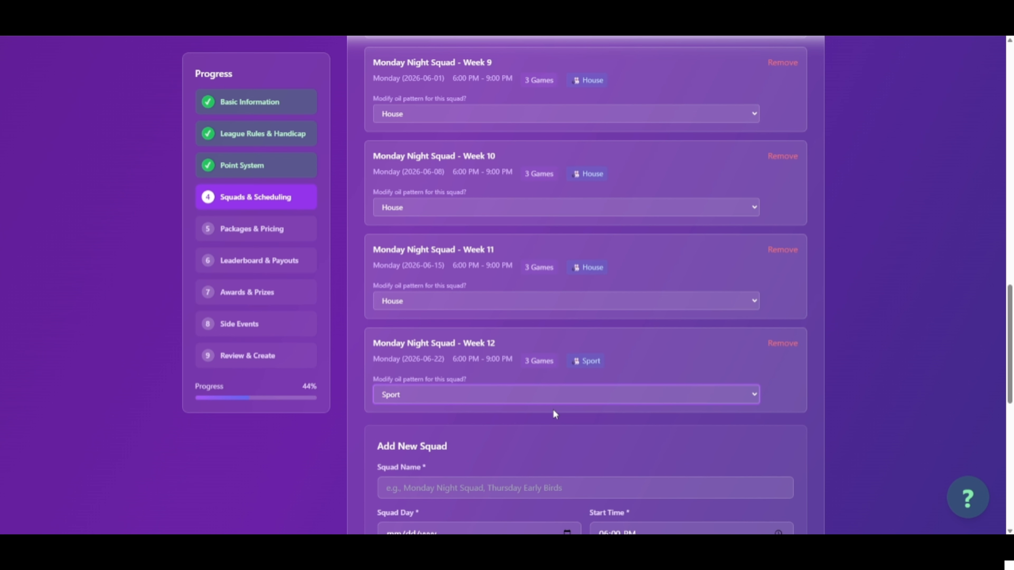
Continue to the Packages & Pricing step.
click(574, 213)
click(524, 250)
scroll(825, 355, down, 10)
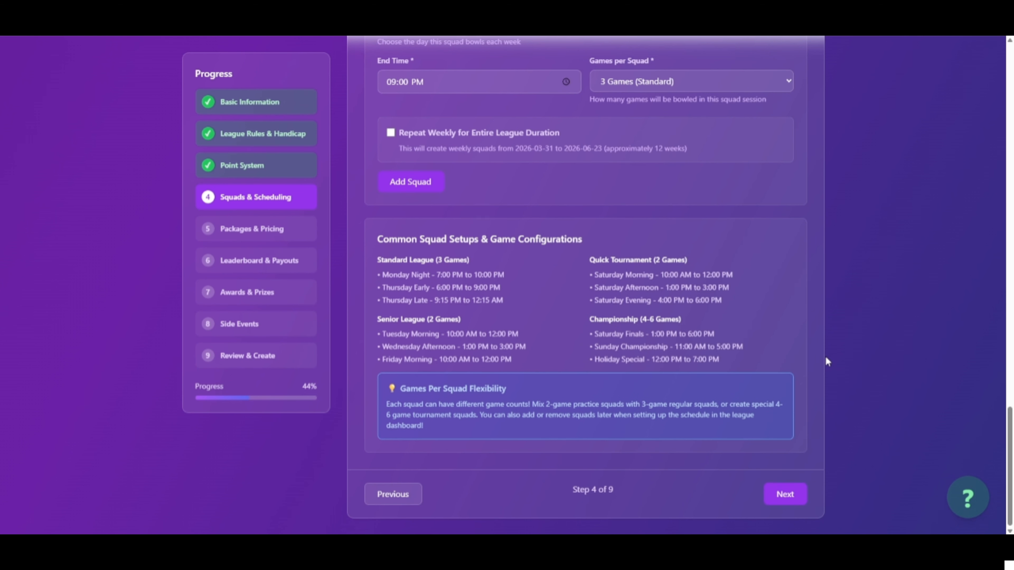
click(784, 496)
scroll(516, 304, up, 5)
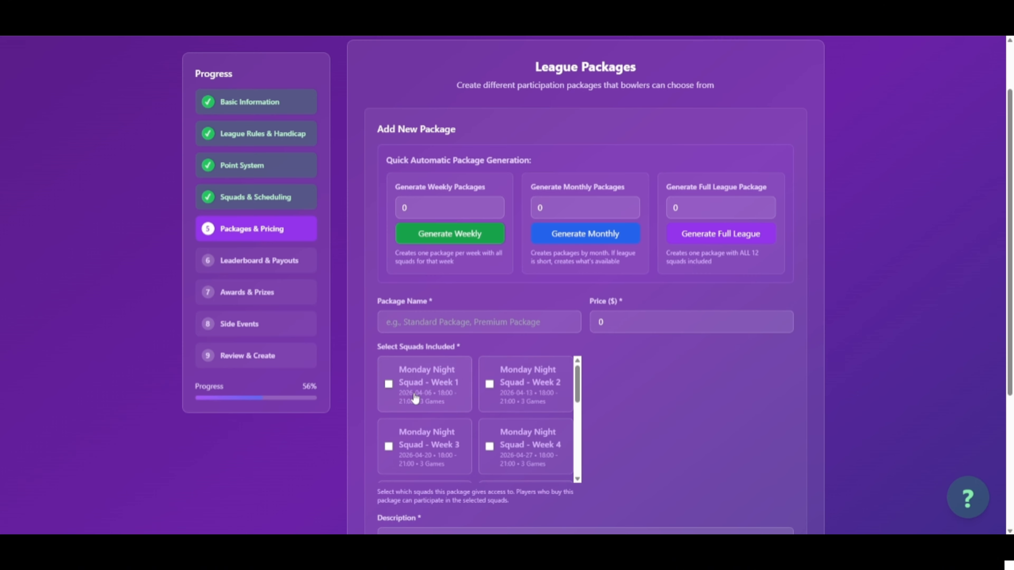
scroll(415, 397, down, 4)
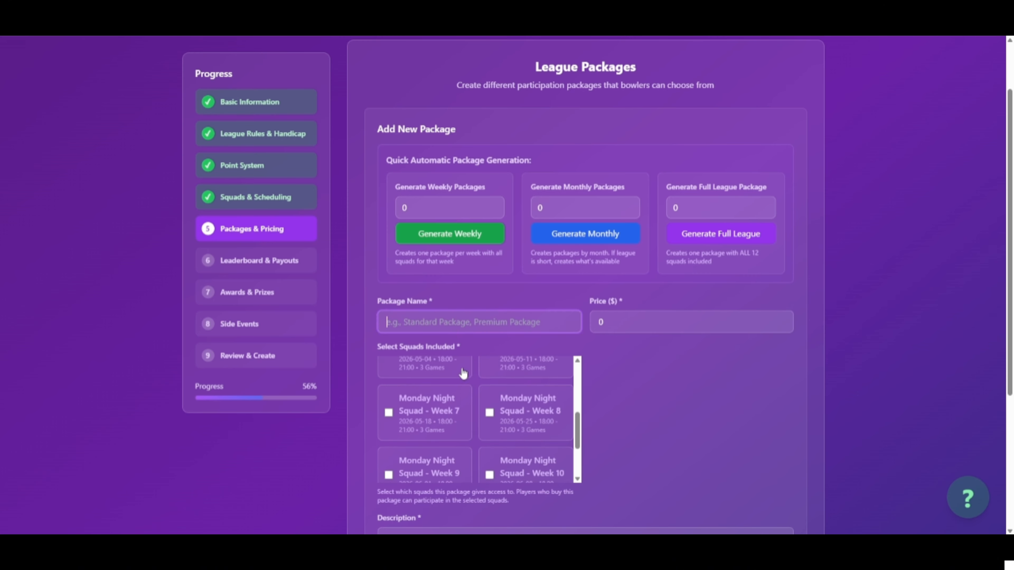
scroll(460, 380, up, 4)
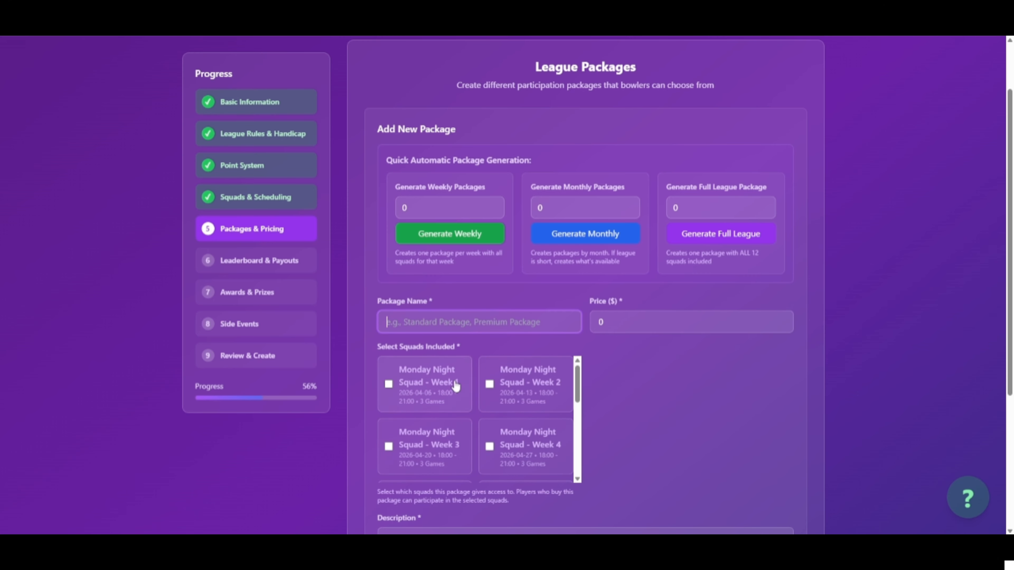
click(456, 386)
click(513, 390)
click(451, 433)
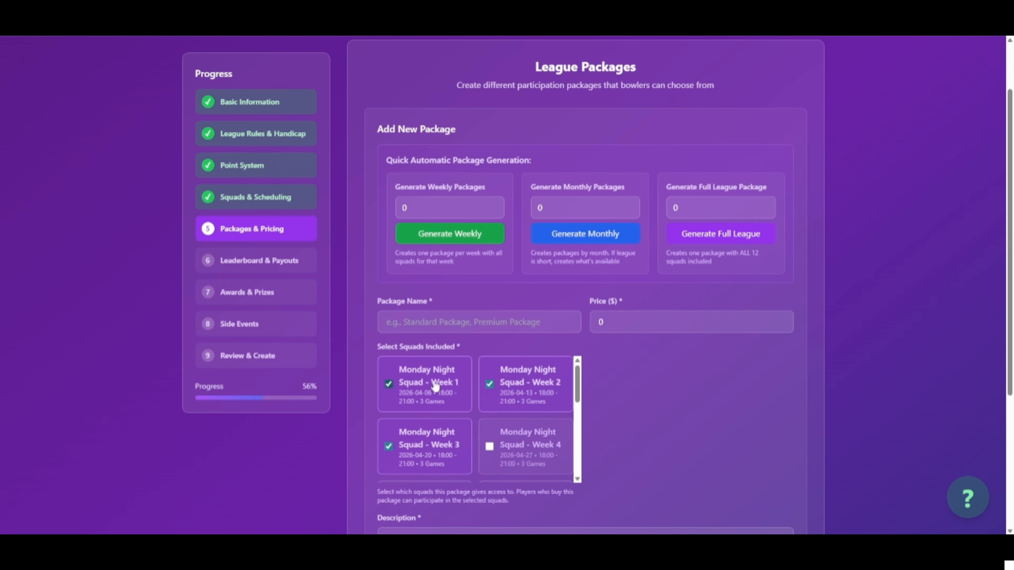
click(435, 386)
click(503, 385)
click(462, 440)
scroll(499, 443, down, 3)
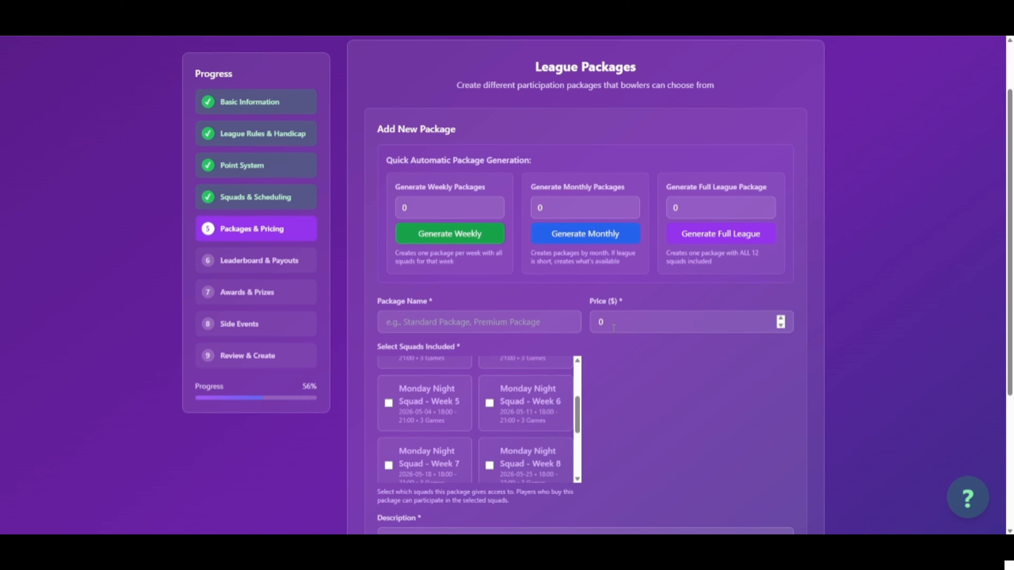
scroll(630, 361, down, 1)
Generate the weekly packages automatically at a price of $50 each.
scroll(629, 361, up, 3)
click(438, 263)
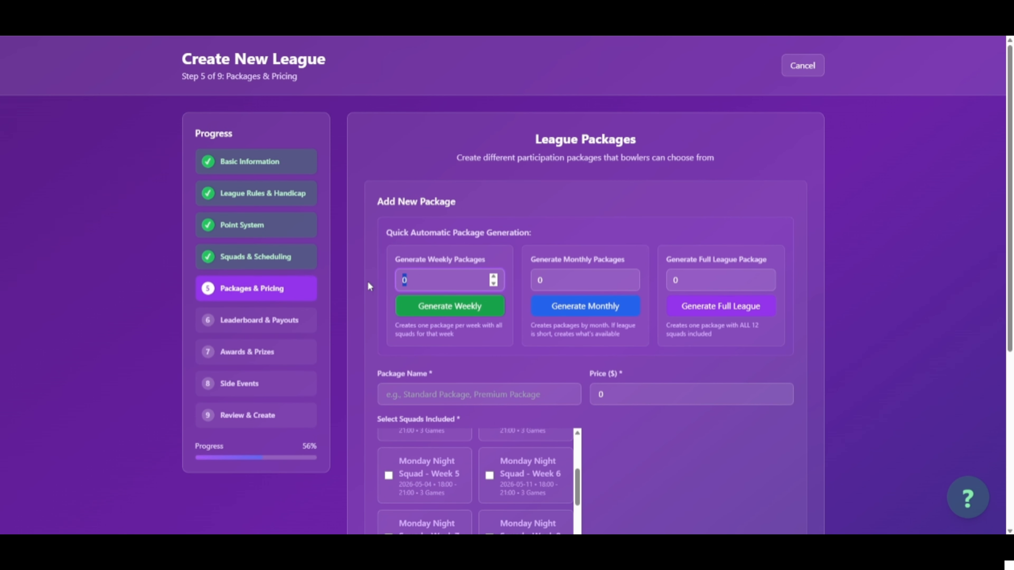
text(50)
click(424, 306)
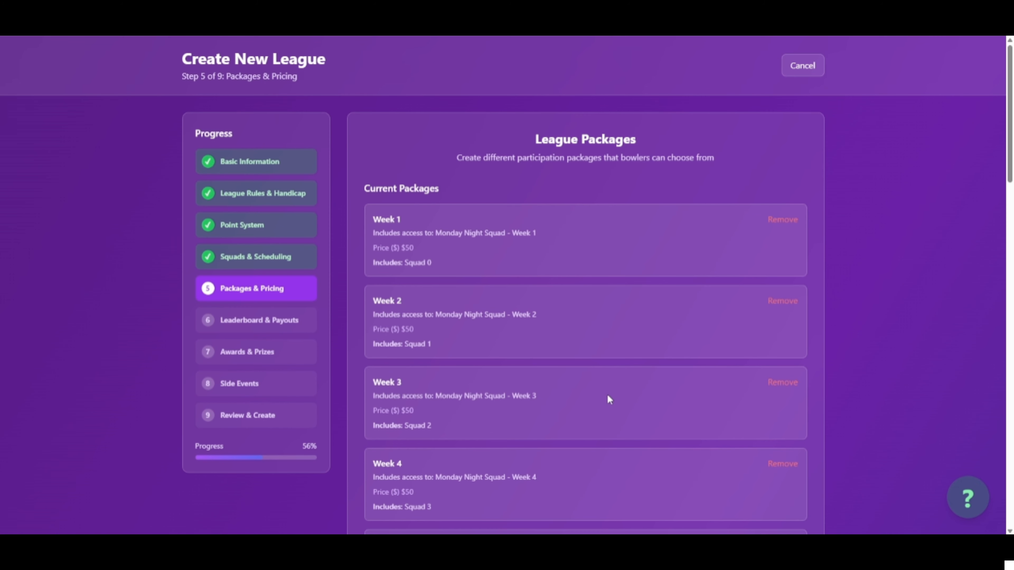
Continue to the Leaderboard & Payouts step.
scroll(647, 380, down, 15)
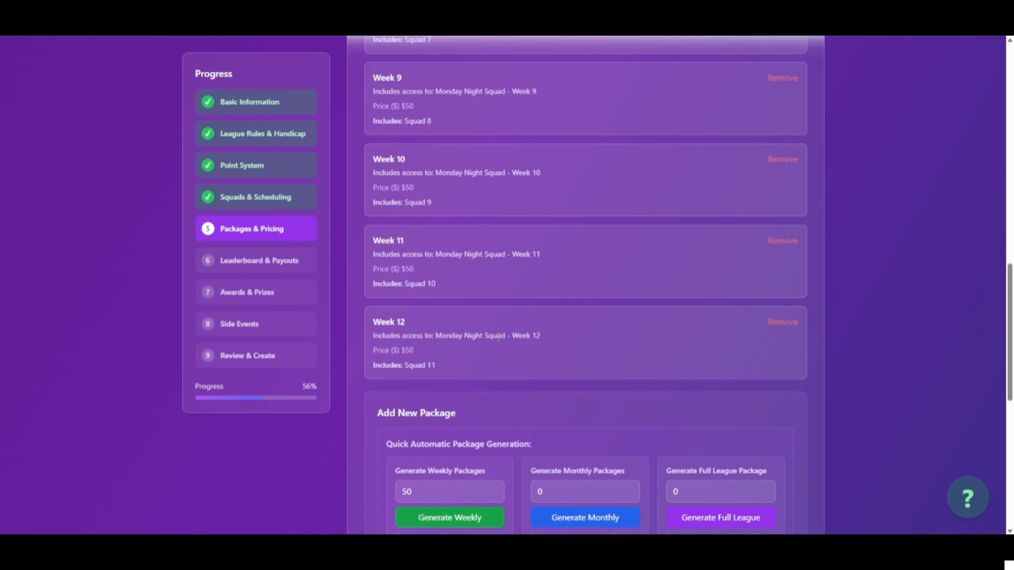
scroll(499, 338, down, 2)
scroll(629, 386, up, 17)
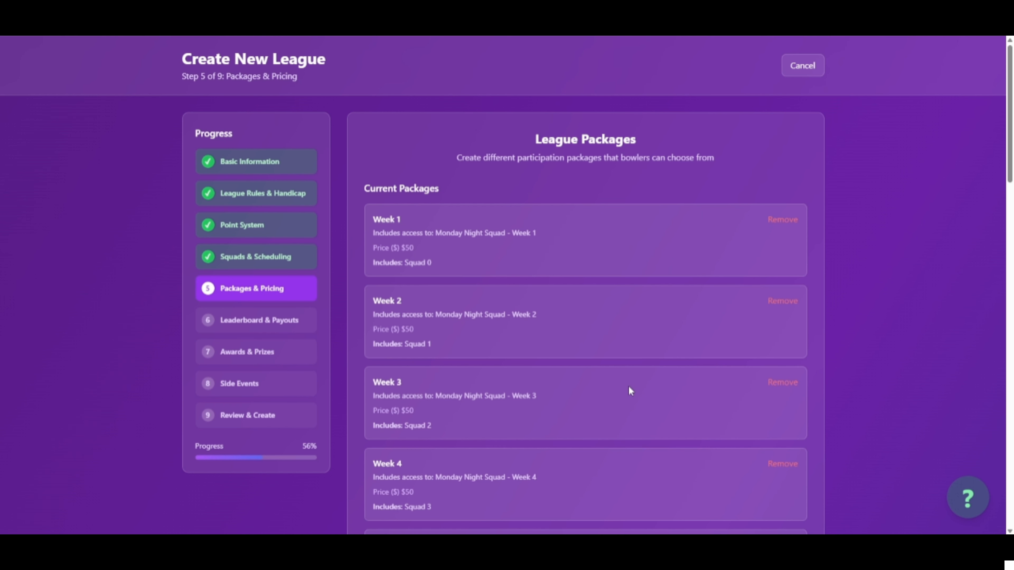
scroll(655, 381, down, 15)
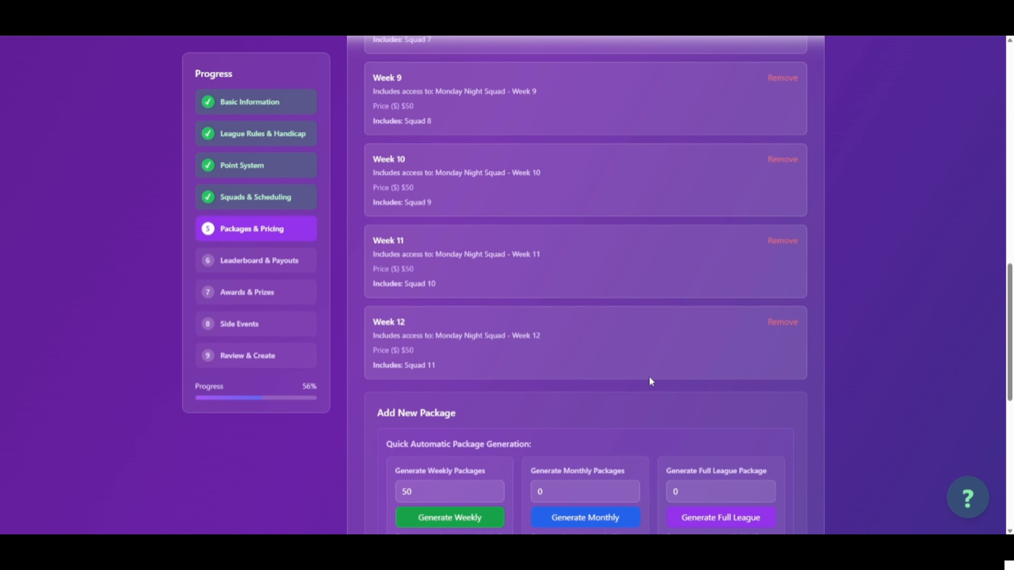
scroll(490, 339, down, 2)
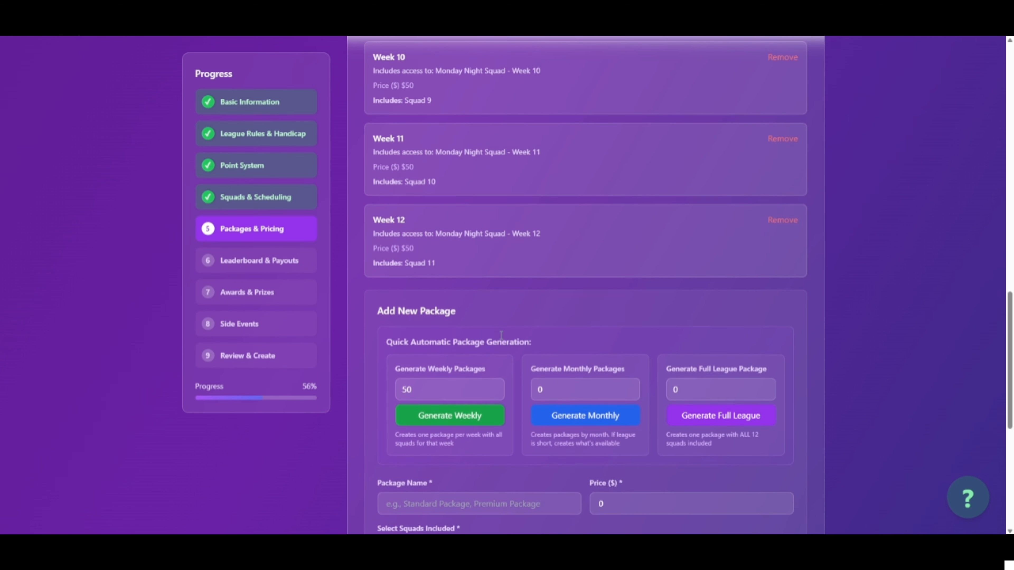
scroll(599, 296, down, 7)
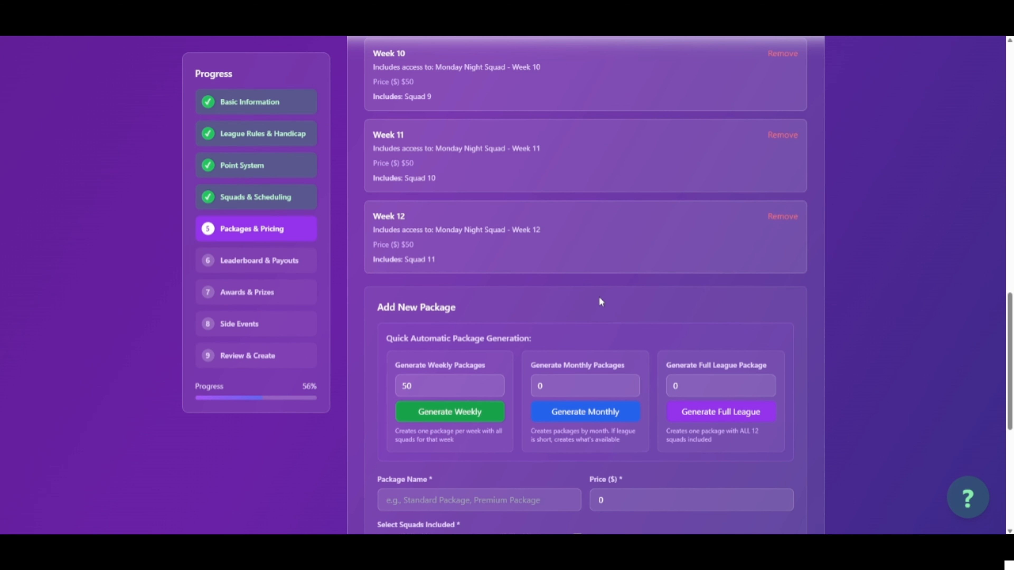
click(773, 495)
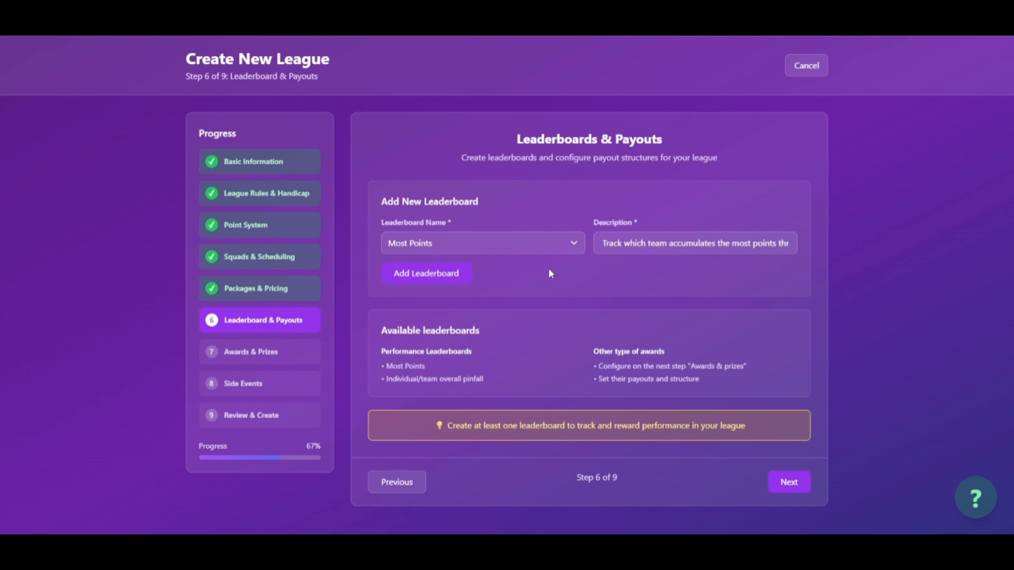
Add a Most Points leaderboard and select it for setting payouts.
click(447, 280)
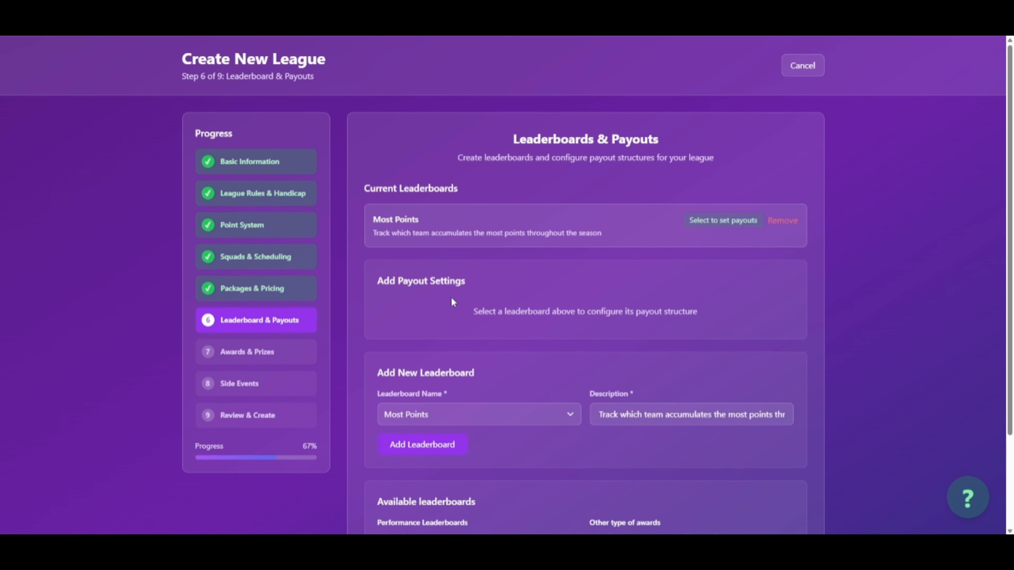
click(719, 222)
Choose Overall Pinfall as the new leaderboard's name and open its division options.
scroll(504, 439, down, 1)
click(499, 470)
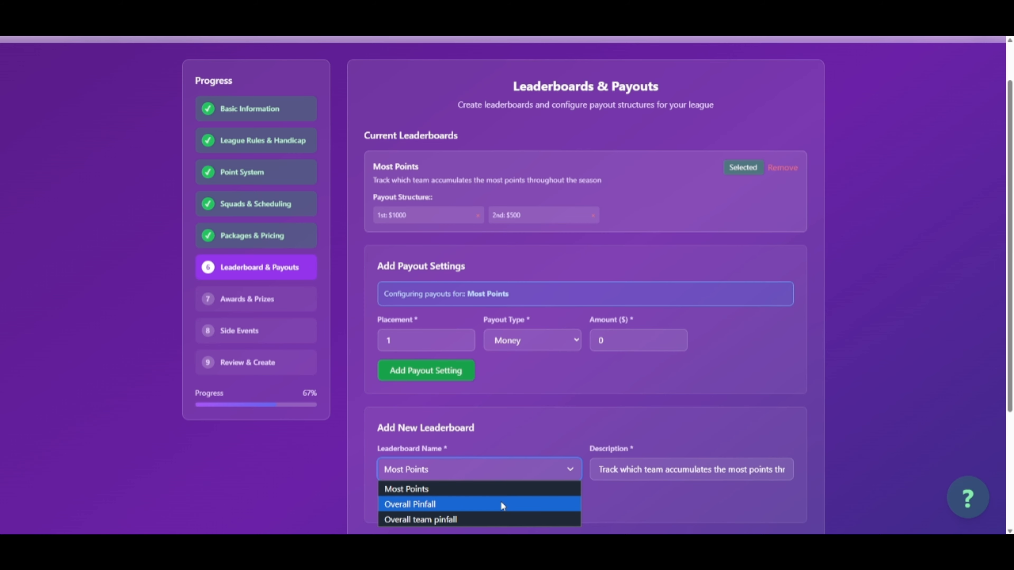
click(502, 504)
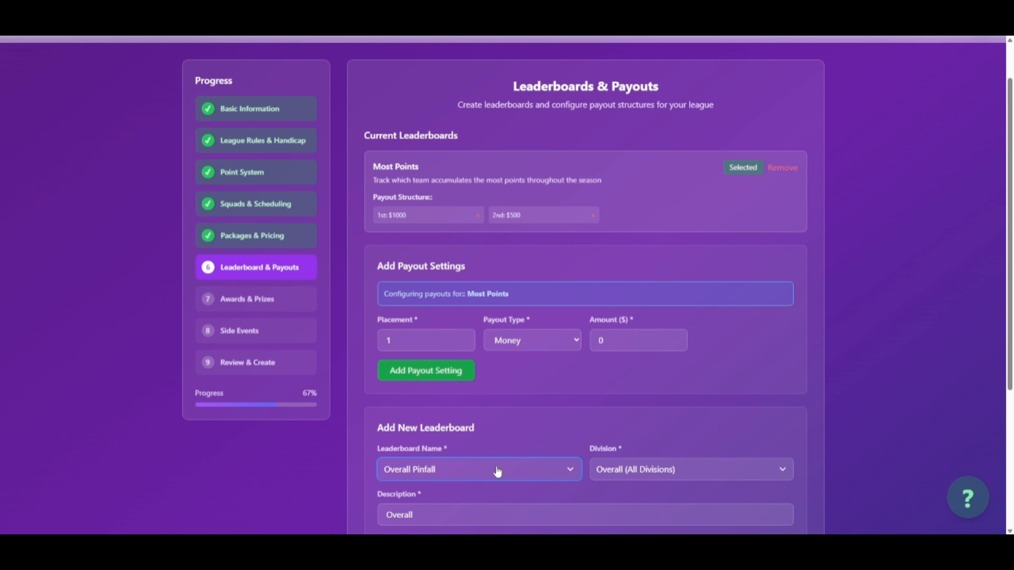
scroll(536, 432, down, 1)
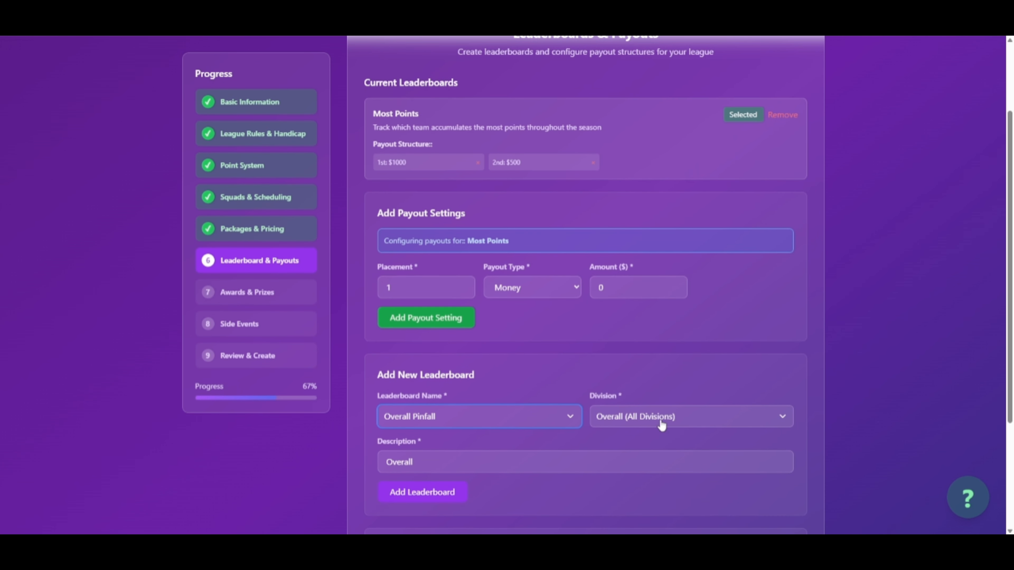
click(673, 420)
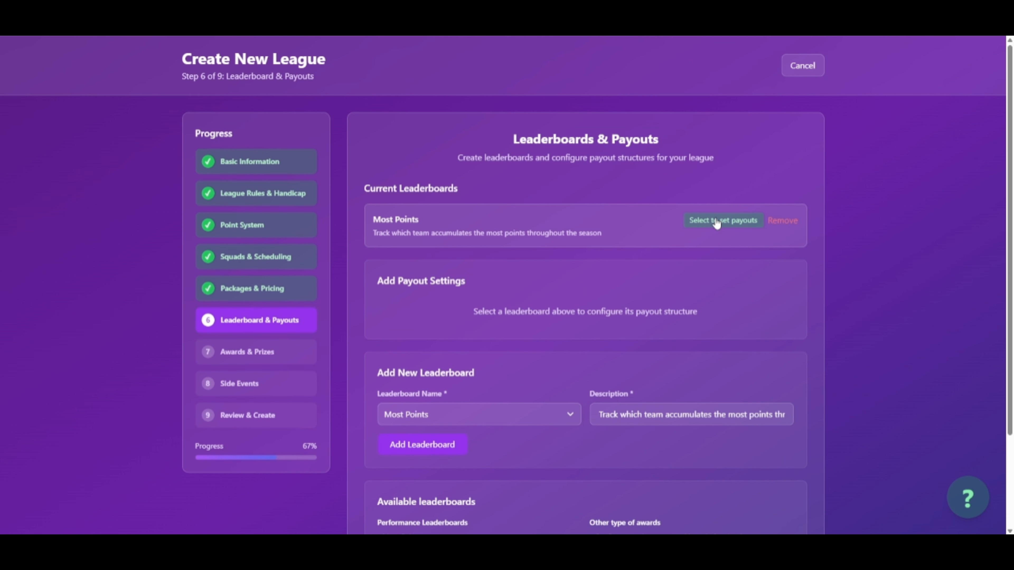
Add a first-place money payout of $1000 to the Most Points leaderboard.
click(699, 223)
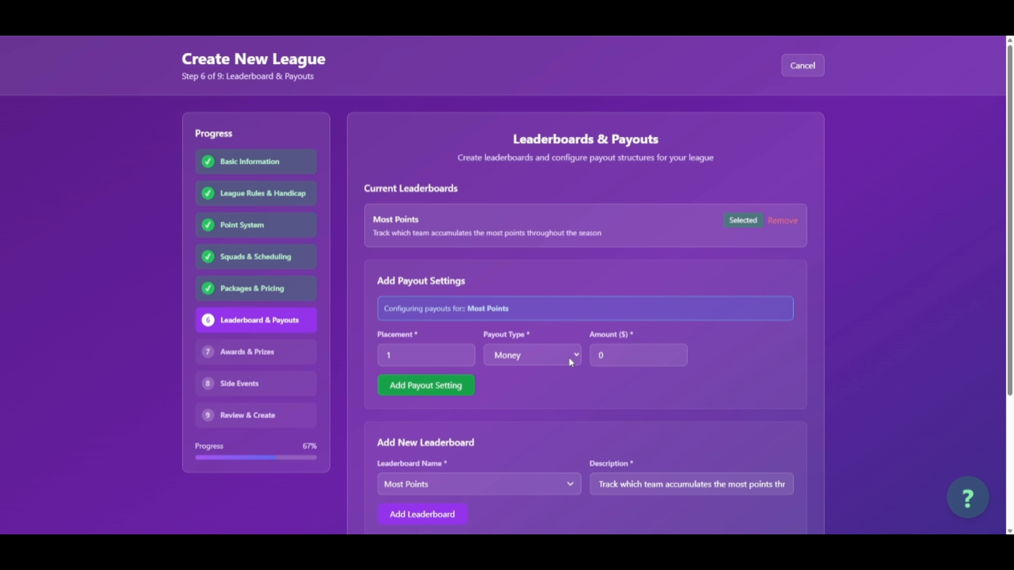
click(623, 353)
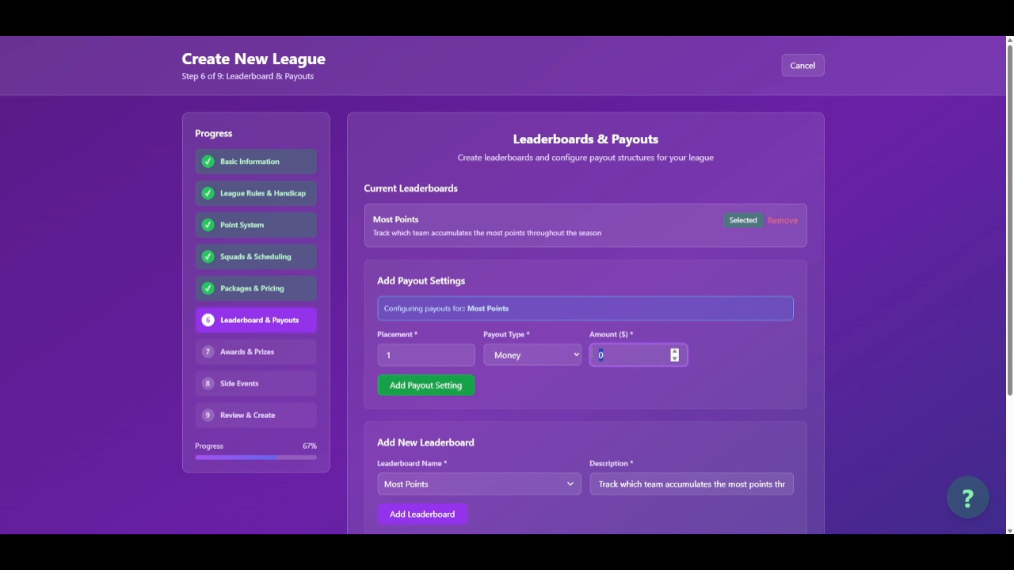
text(1000)
click(508, 387)
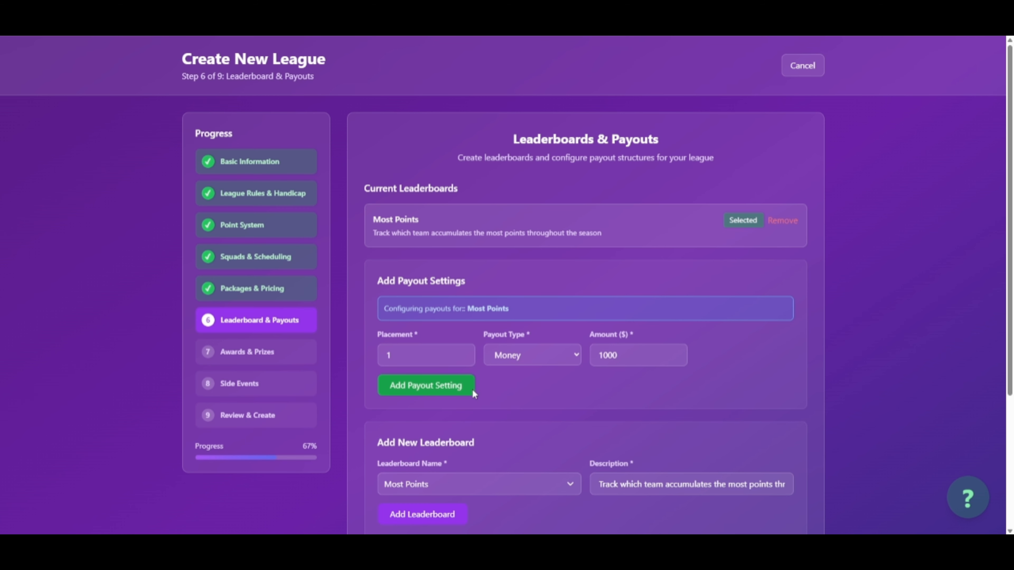
click(465, 386)
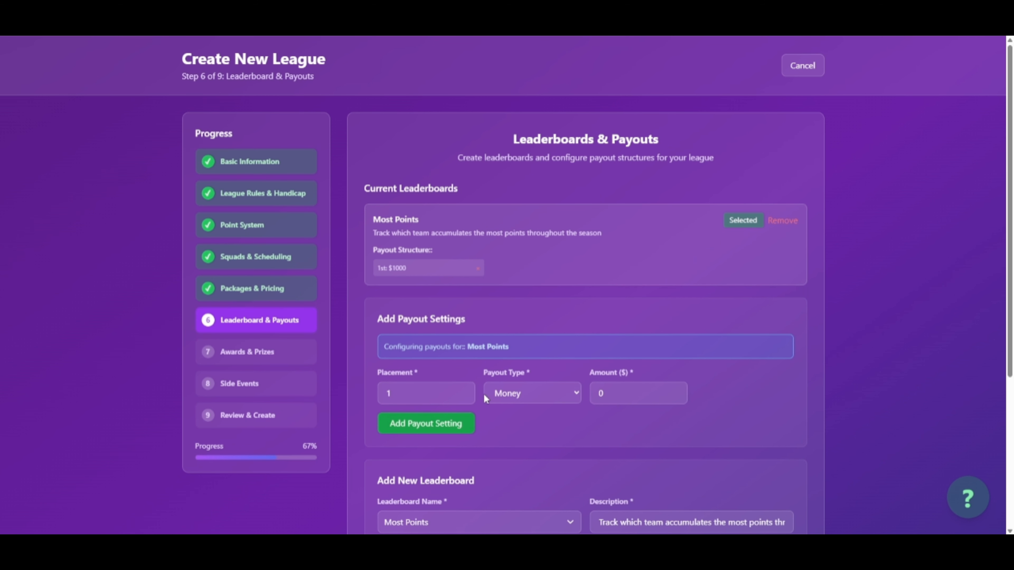
Add a second-place money payout of $500 to the Most Points leaderboard.
click(408, 392)
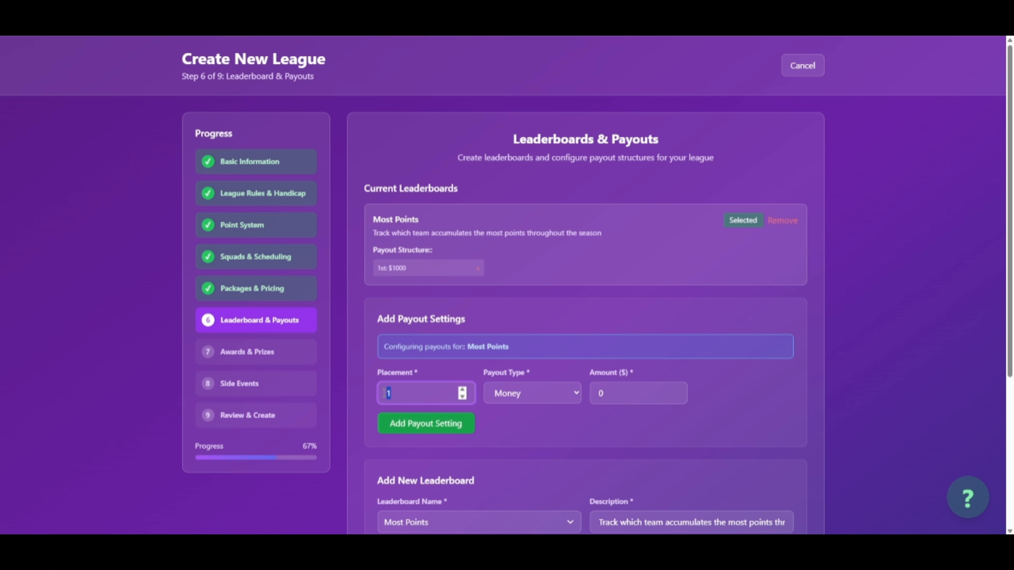
click(674, 393)
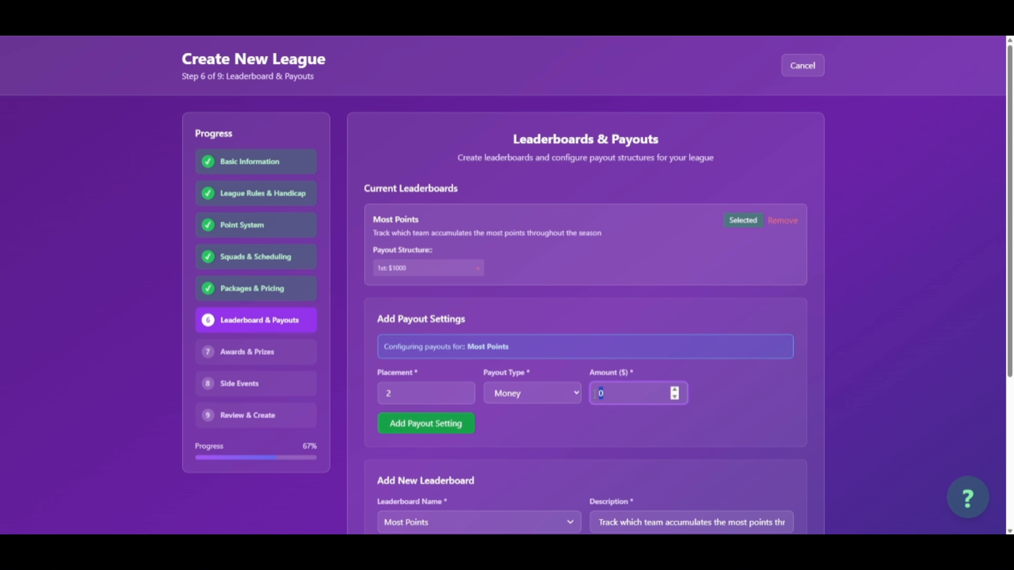
text(500)
click(446, 423)
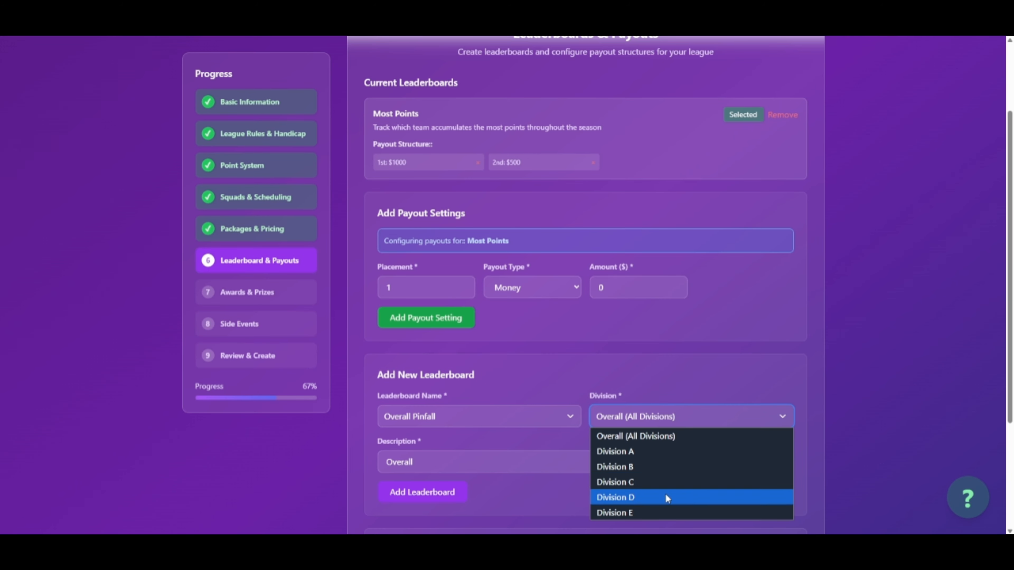
Keep Overall (All Divisions) for the Overall Pinfall leaderboard and continue to the Awards & Prizes step.
click(667, 420)
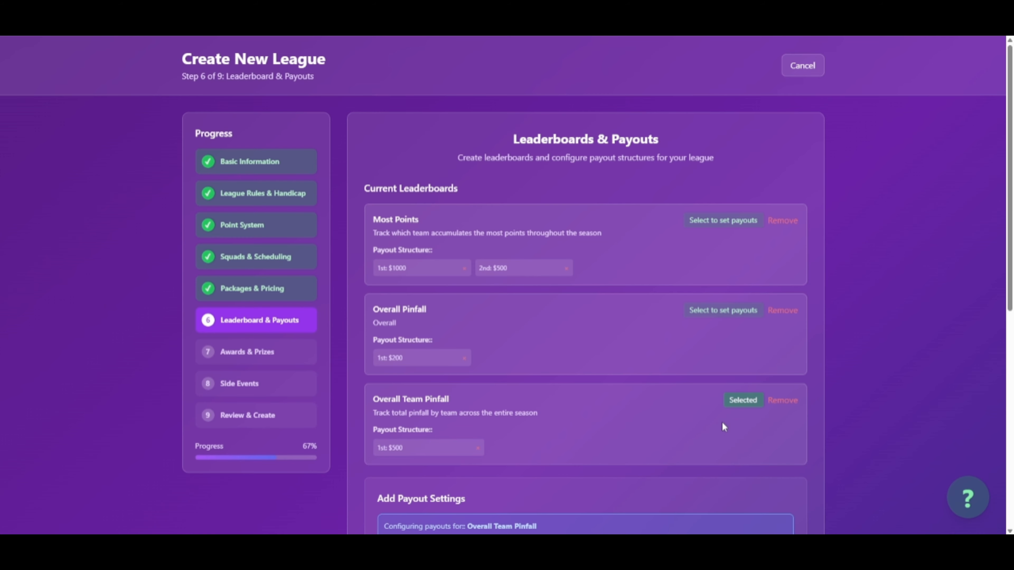
scroll(561, 335, down, 8)
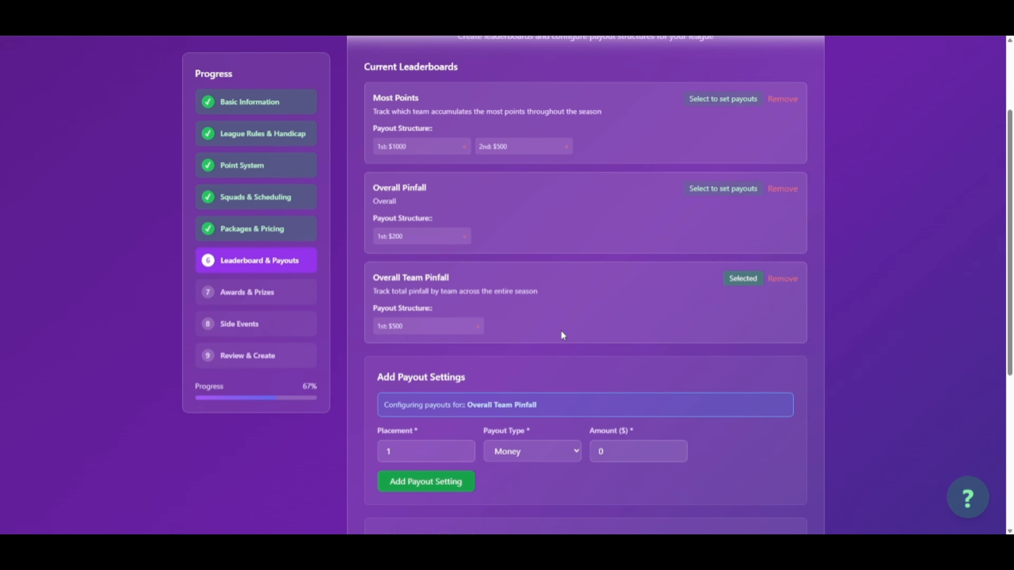
click(789, 497)
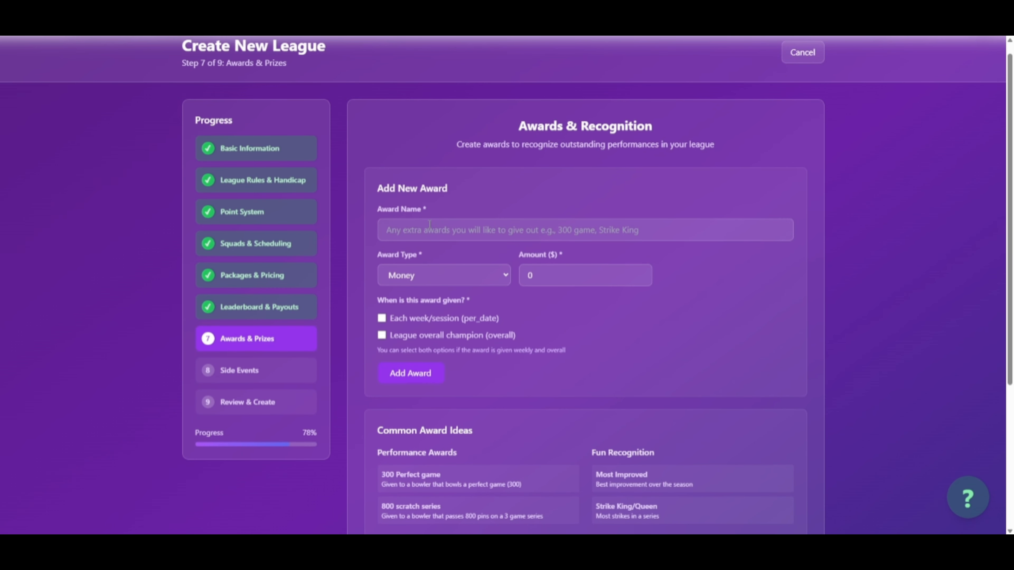
Add a "300 game" award of type Item/Prize with the item description Trophy, given each week/session.
click(429, 224)
text(300 game)
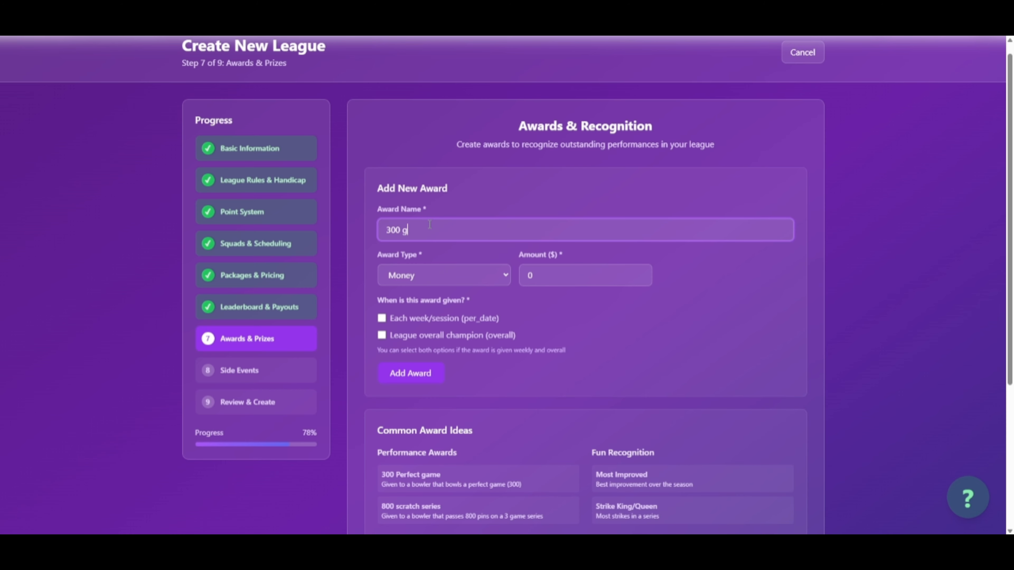
click(482, 276)
click(478, 306)
click(560, 279)
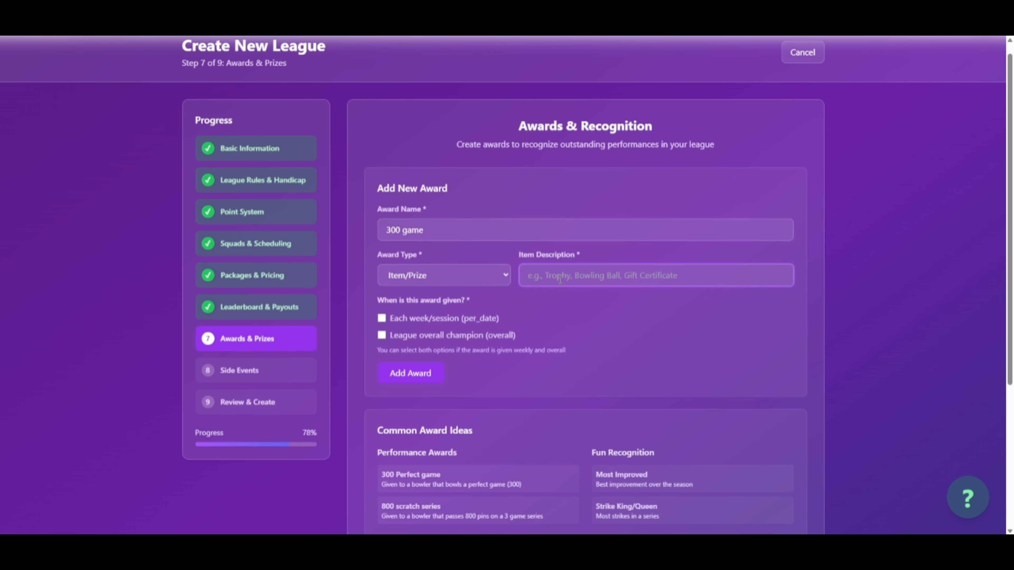
text(Trophy)
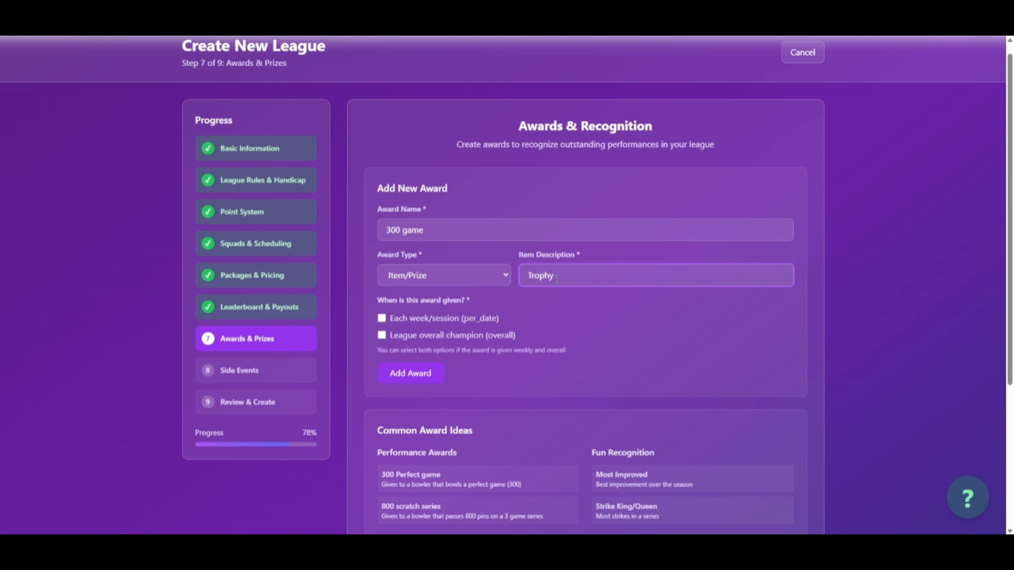
click(442, 320)
click(429, 372)
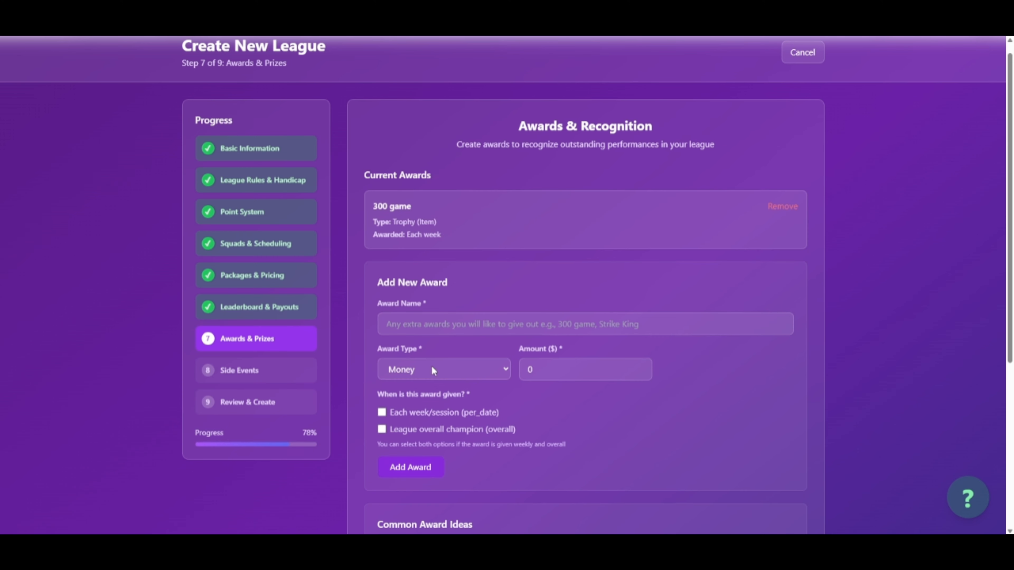
Continue to the Side Events step and bring up the new side event form.
scroll(439, 227, down, 5)
click(801, 492)
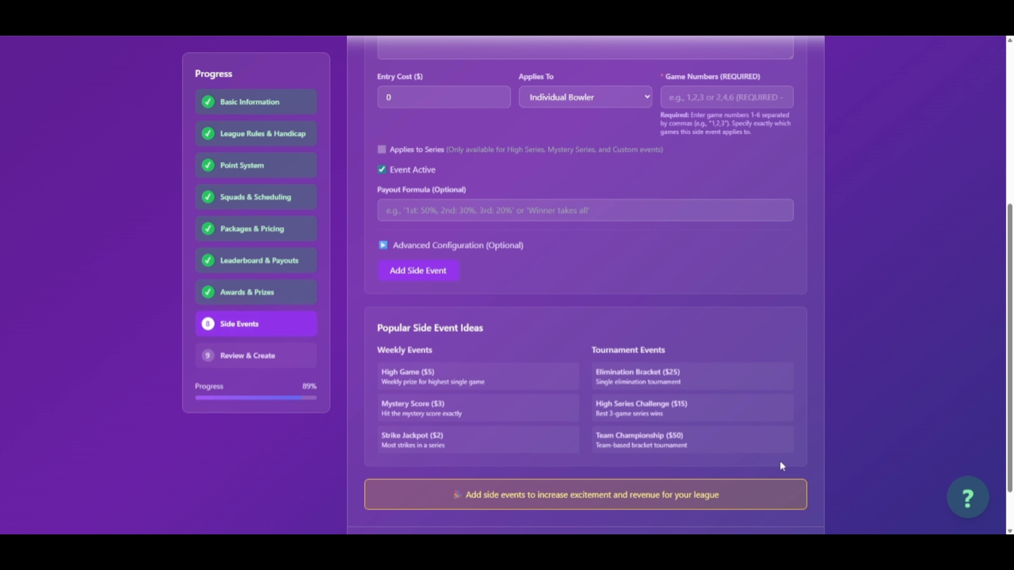
scroll(586, 326, up, 5)
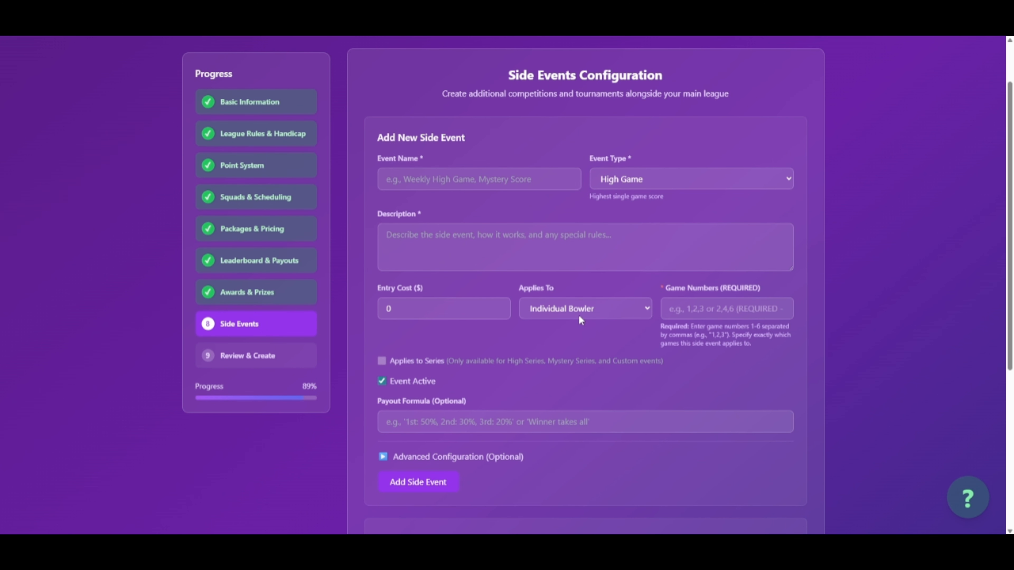
Name the new side event Side Pots, set its type to Side Pots, and describe it as "2 game side pots".
click(450, 179)
text(Side Pots)
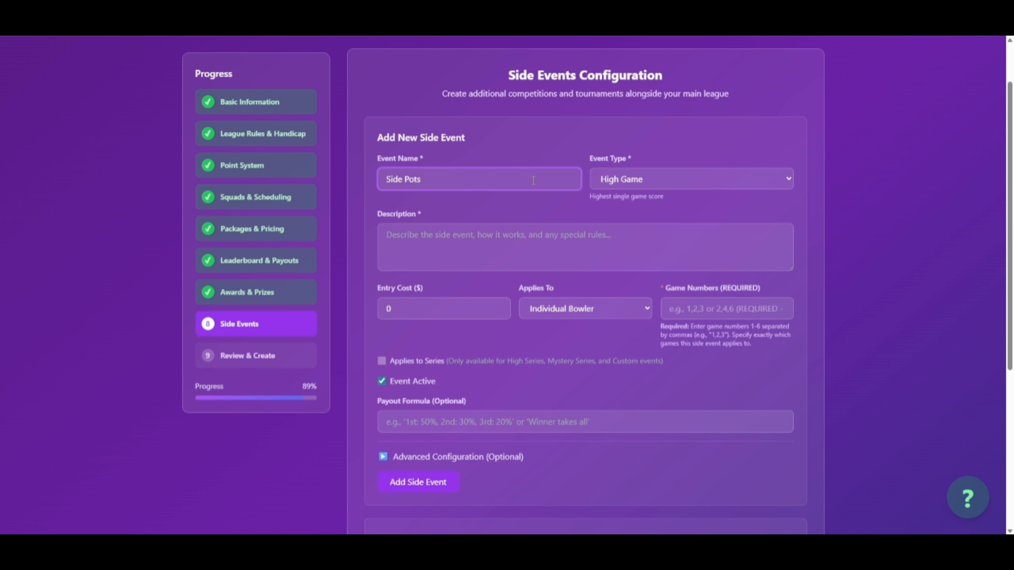
click(659, 178)
click(652, 256)
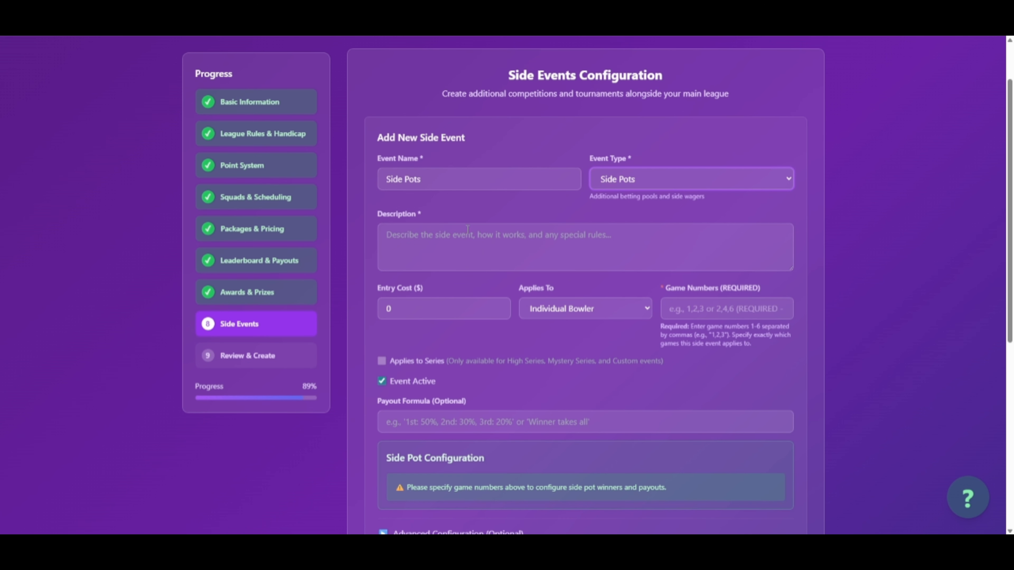
click(443, 228)
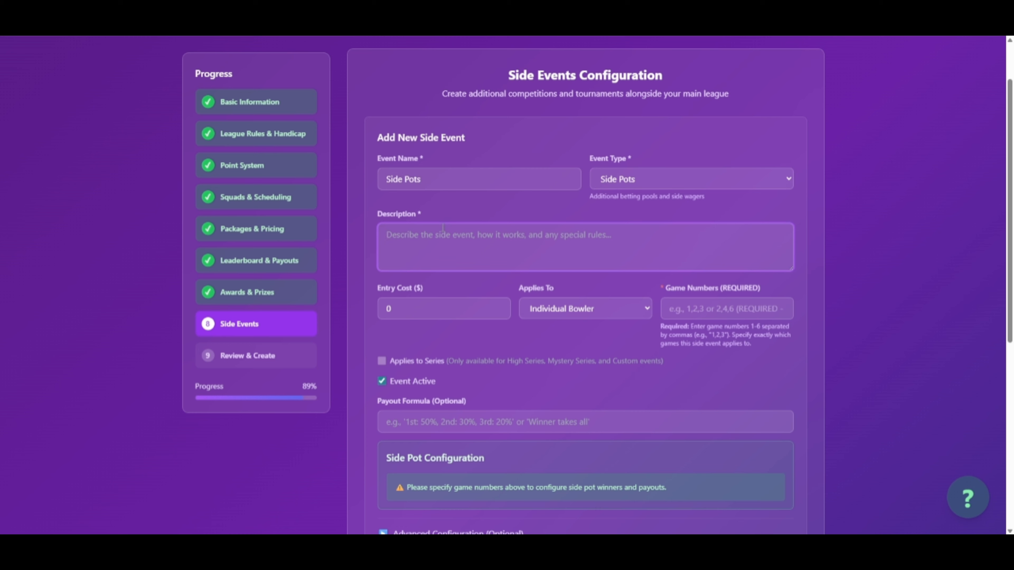
text(2 game side pots)
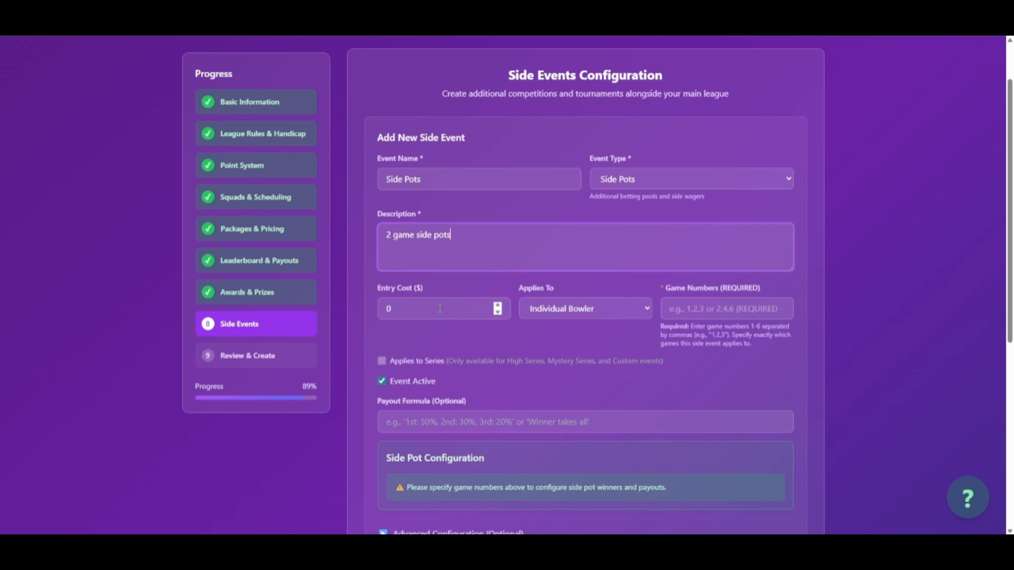
Set the side event's entry cost to $10 and its game numbers to 1,2,3.
double_click(382, 309)
text(10)
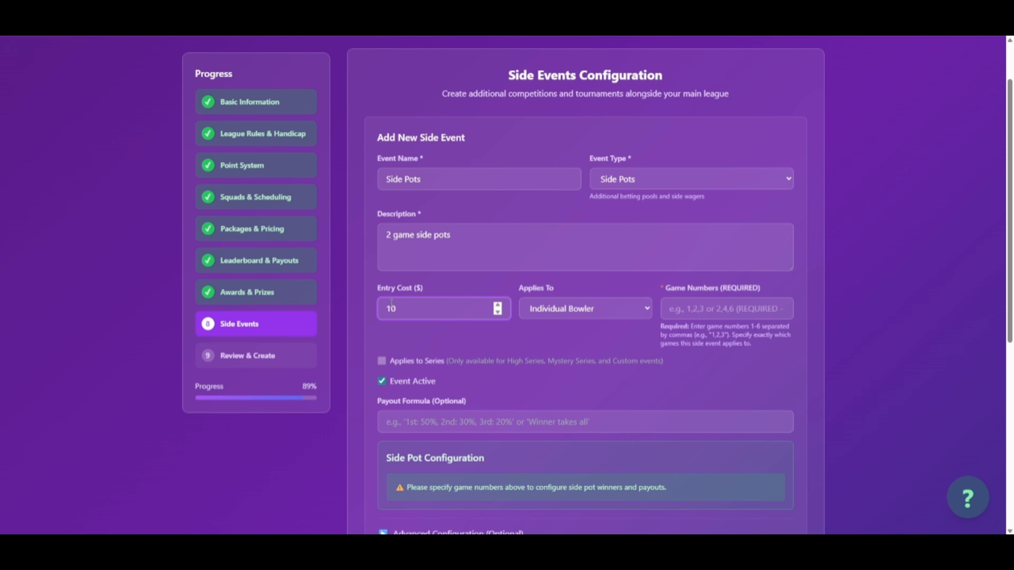
click(693, 308)
text(1,)
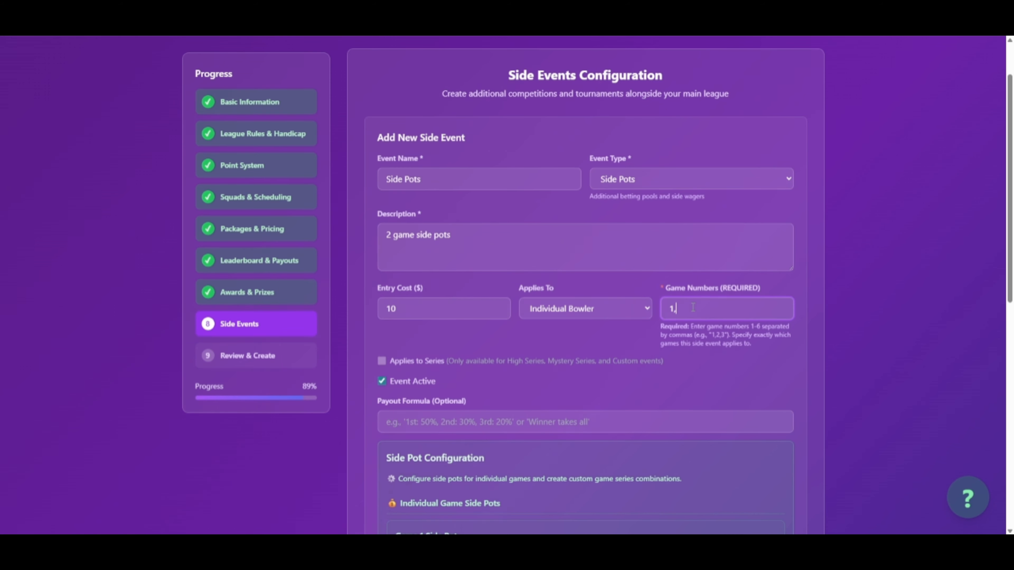
text(2,3)
click(560, 373)
Set the Game 1 side pot's payout amount to $100, keeping 1 bowler as the number of winners.
scroll(556, 379, down, 4)
scroll(552, 370, down, 4)
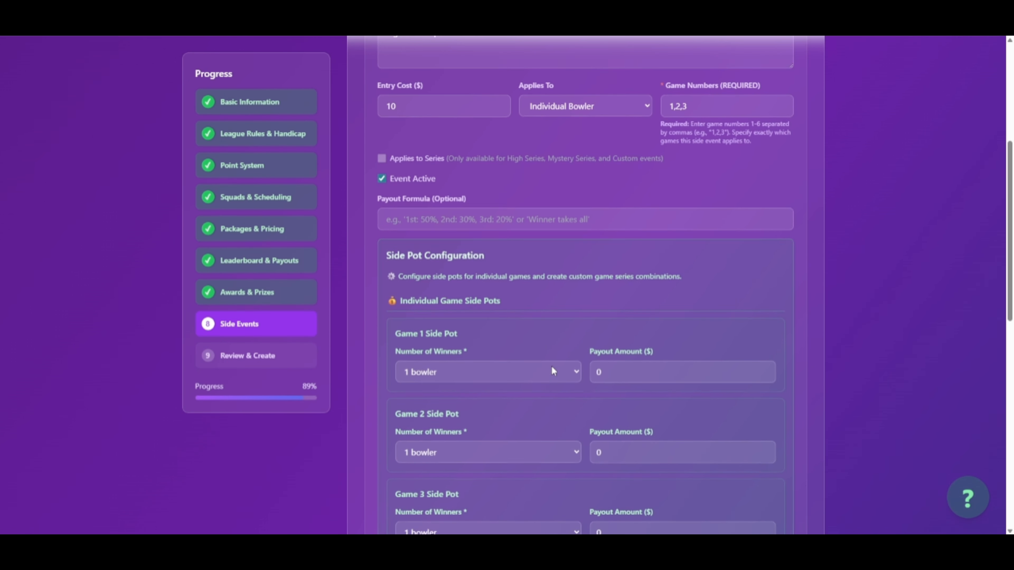
scroll(479, 258, down, 1)
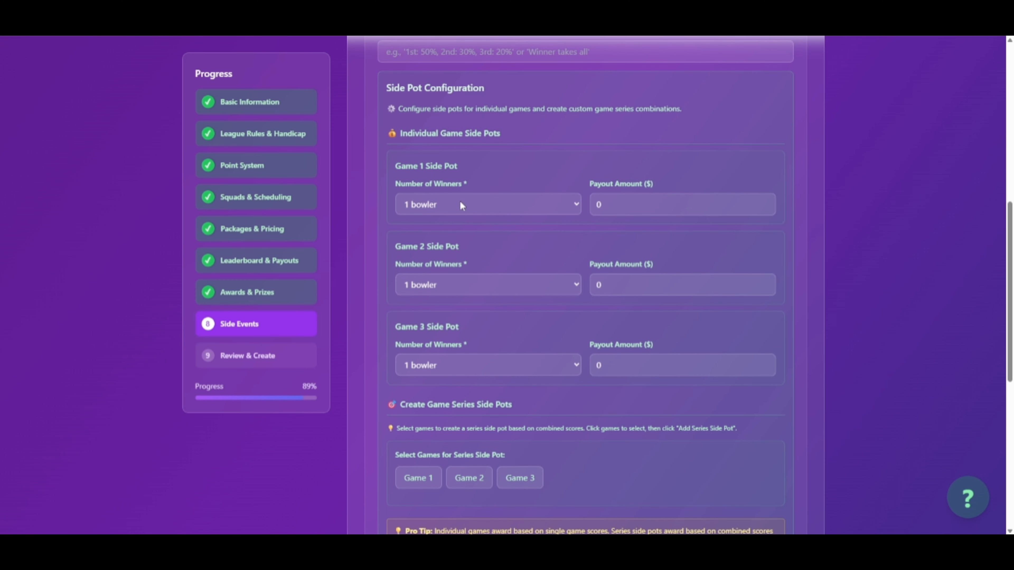
click(631, 204)
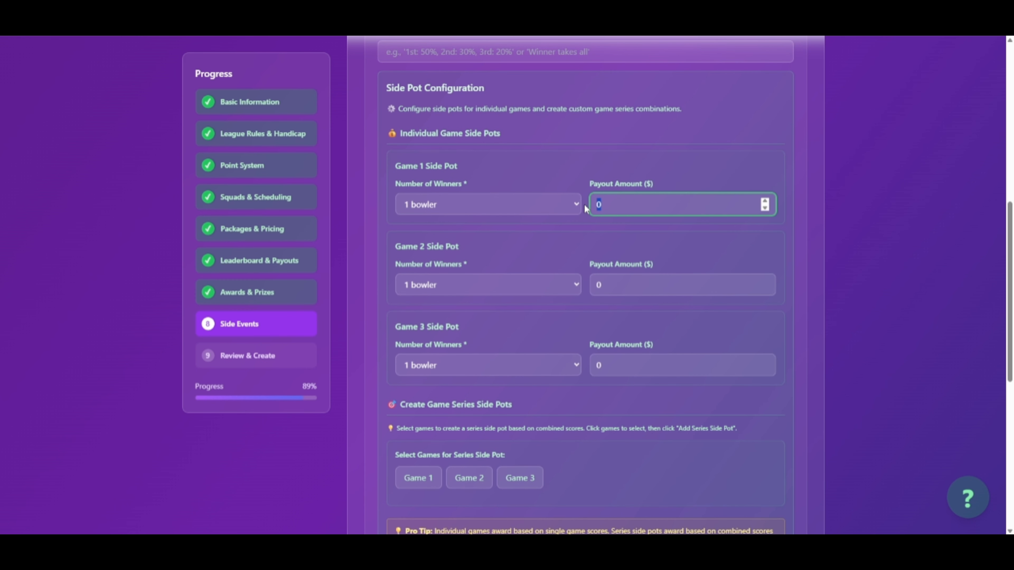
text(100)
click(646, 332)
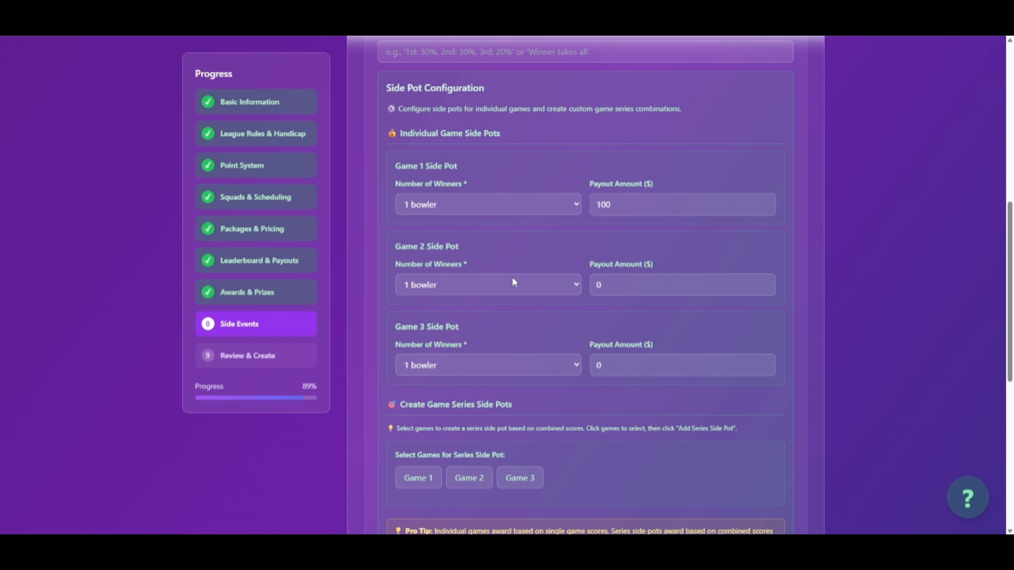
click(487, 205)
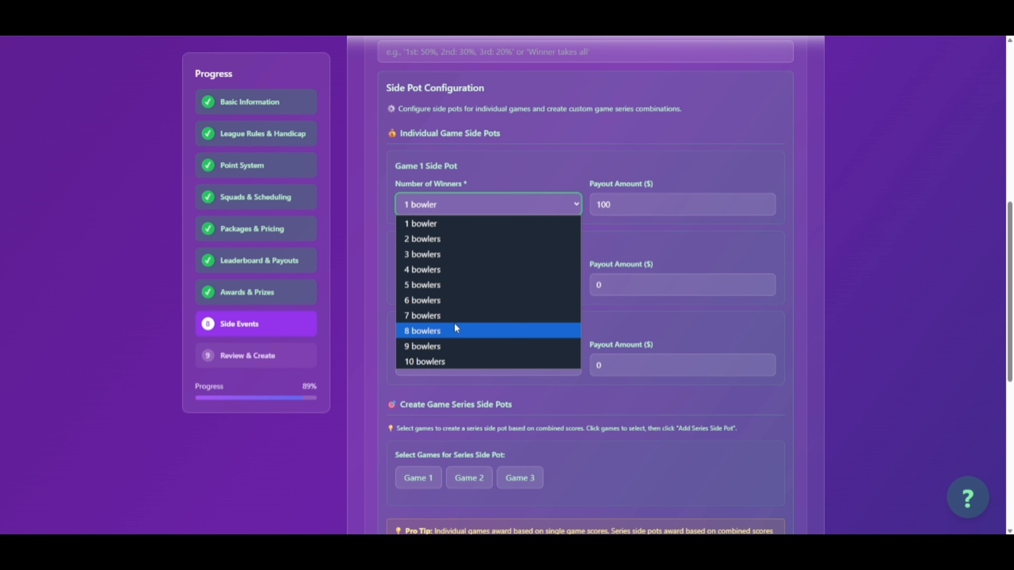
click(496, 178)
Add a series side pot combining Games 1 and 2 with a payout amount of $150.
scroll(504, 231, down, 1)
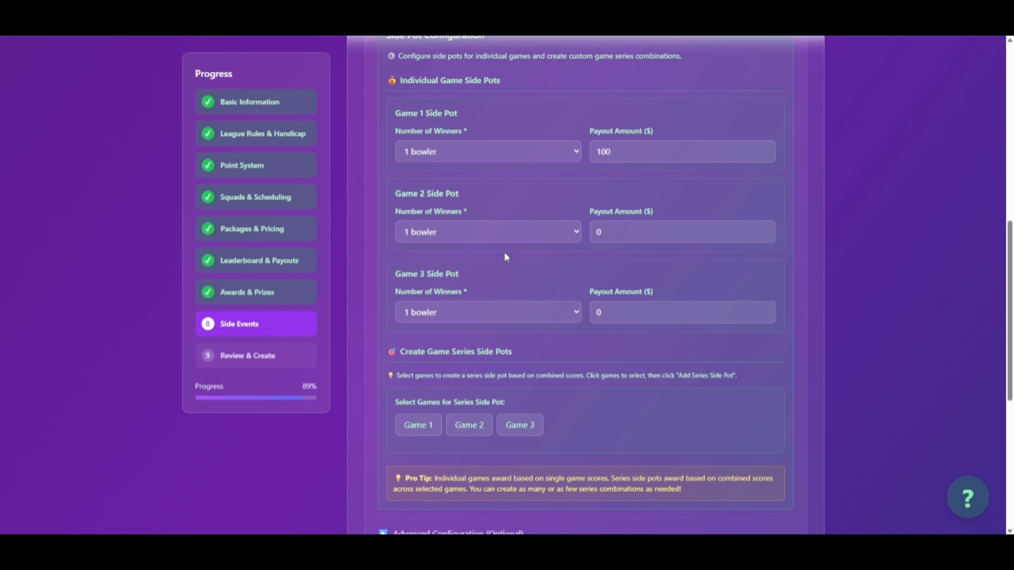
scroll(504, 255, down, 2)
scroll(423, 319, down, 1)
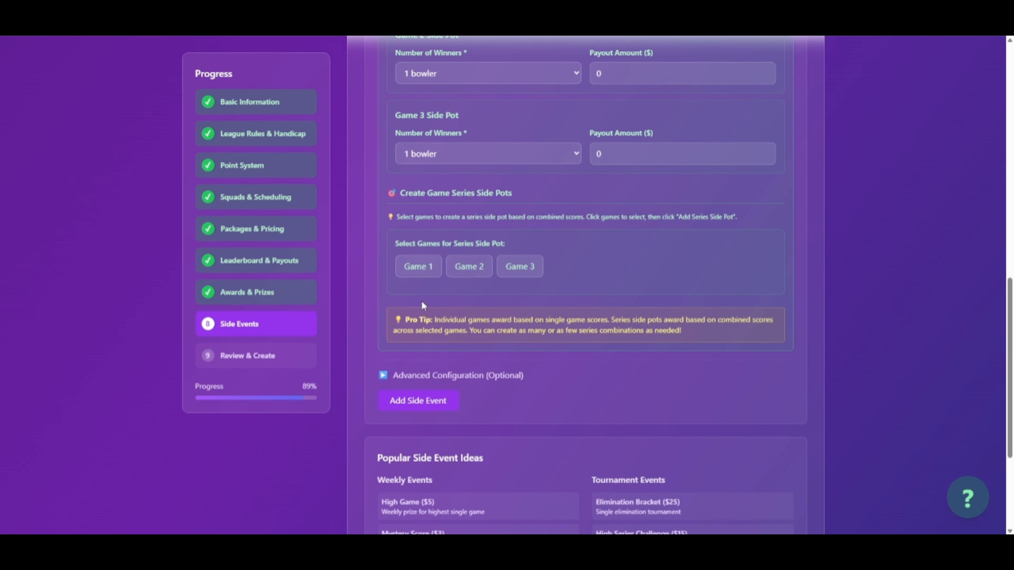
click(426, 269)
click(474, 269)
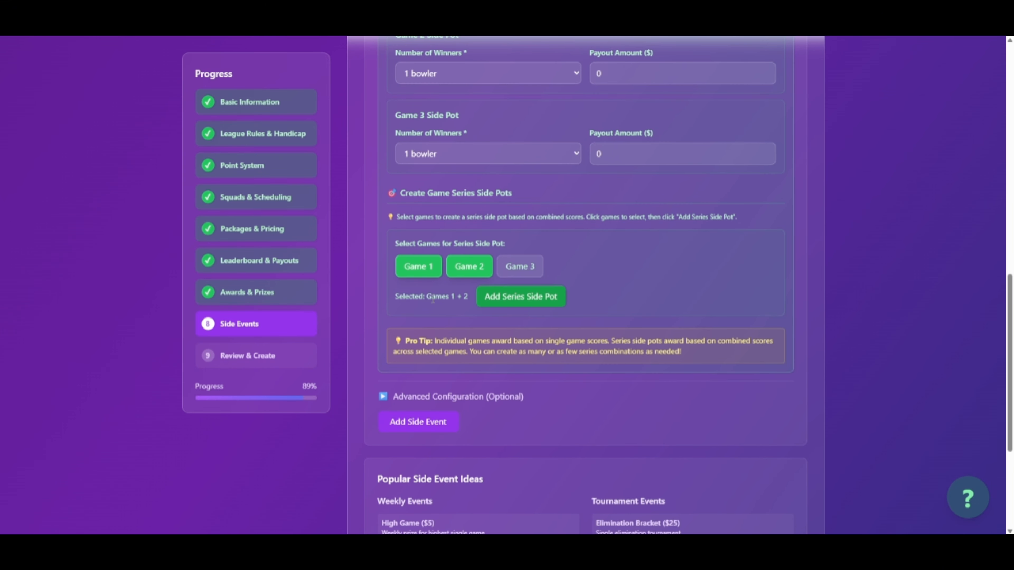
click(521, 298)
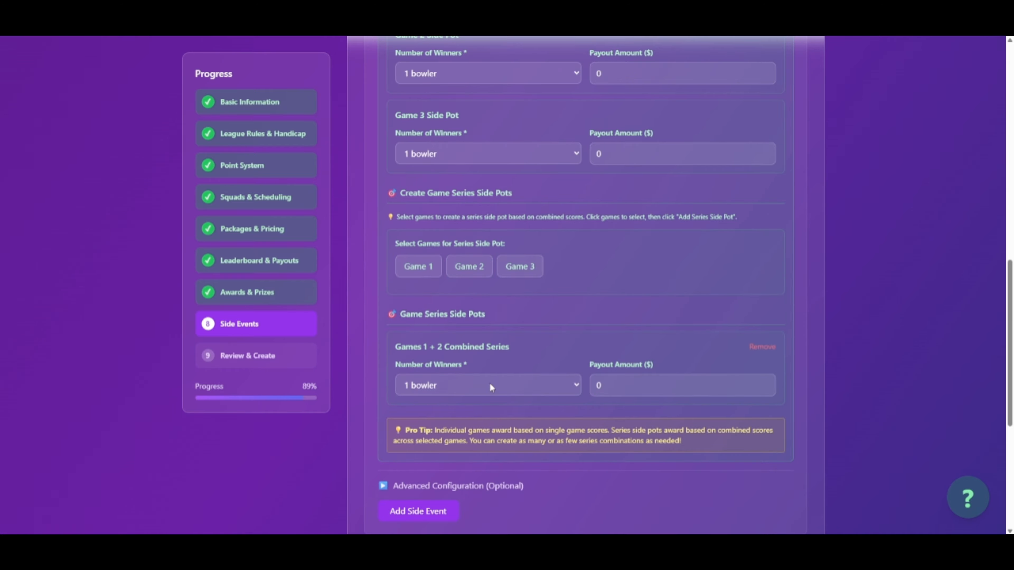
click(678, 385)
key(BackSpace)
text(150)
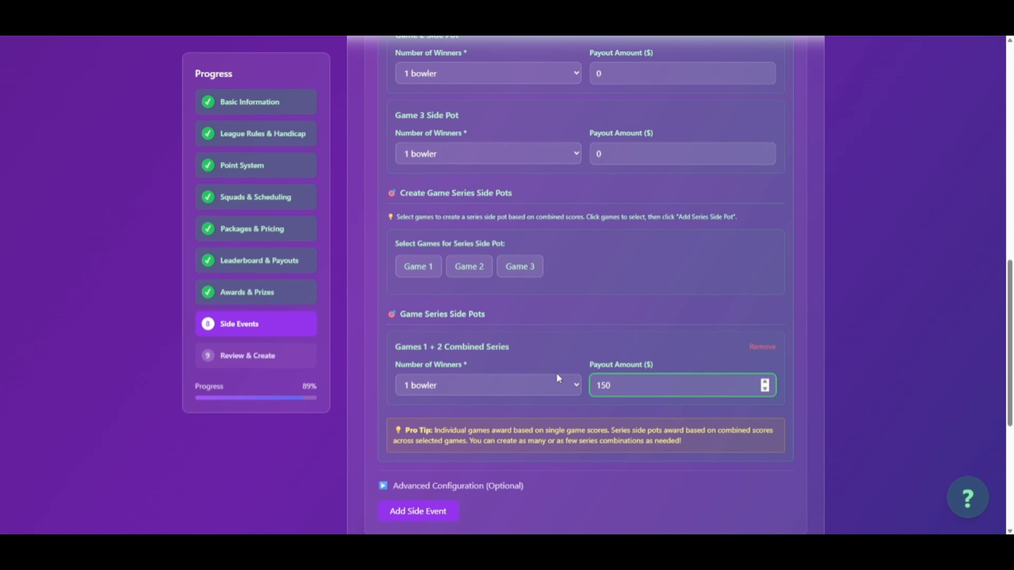
Add a series side pot combining Games 1 and 3 with 5 bowlers as winners and a $100 payout.
click(415, 267)
click(519, 266)
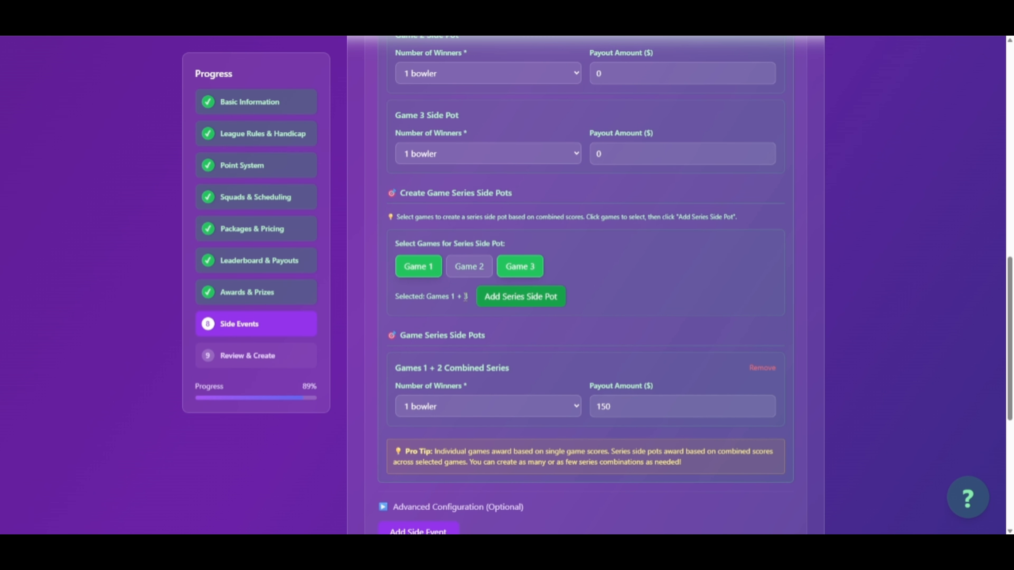
click(521, 296)
scroll(515, 368, down, 3)
click(499, 360)
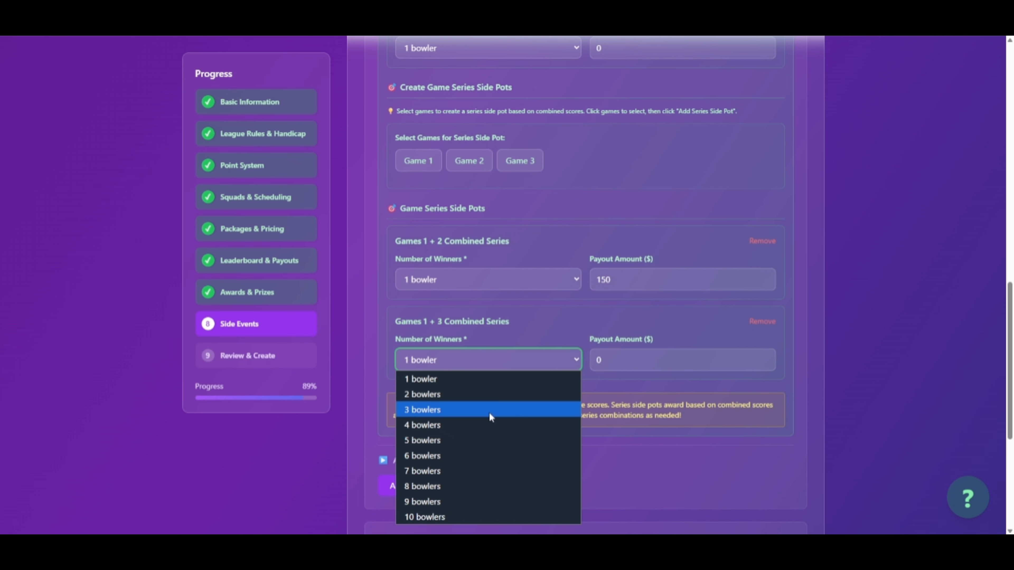
click(491, 441)
click(678, 360)
key(BackSpace)
text(100)
scroll(436, 334, down, 3)
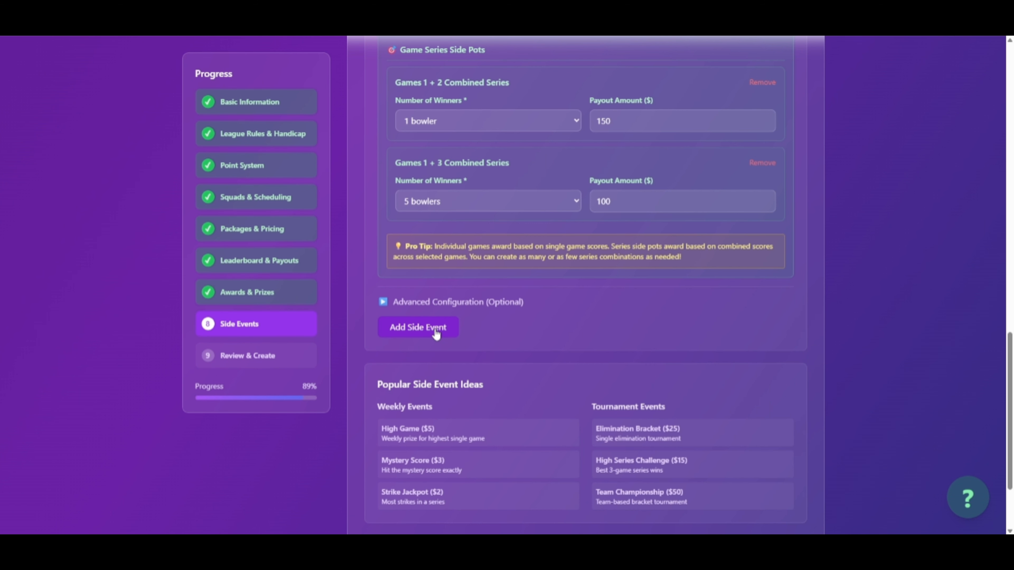
Add the configured side pots event to the league, and give a new side event the type Survivor and the name Survivor.
click(436, 328)
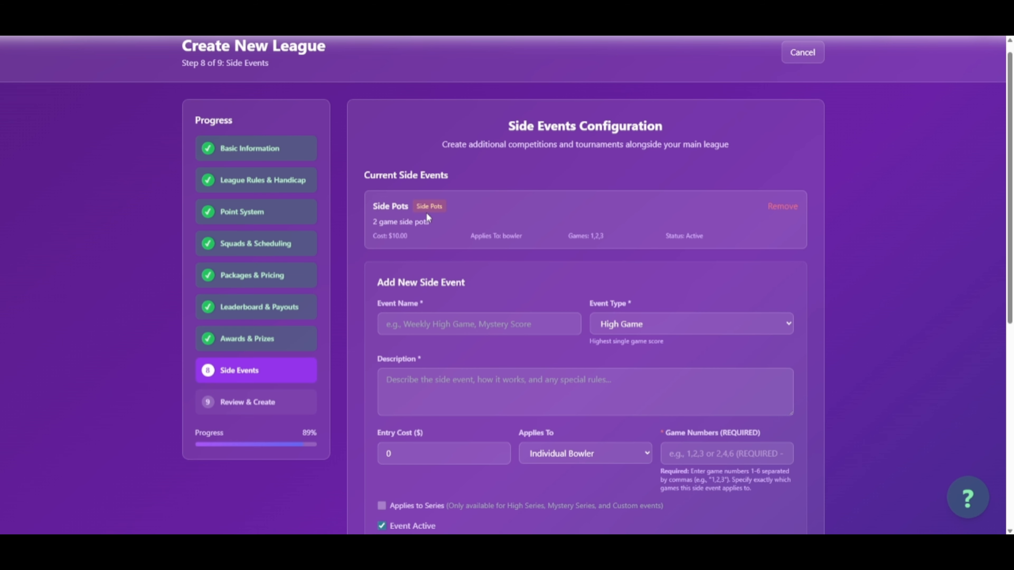
click(658, 323)
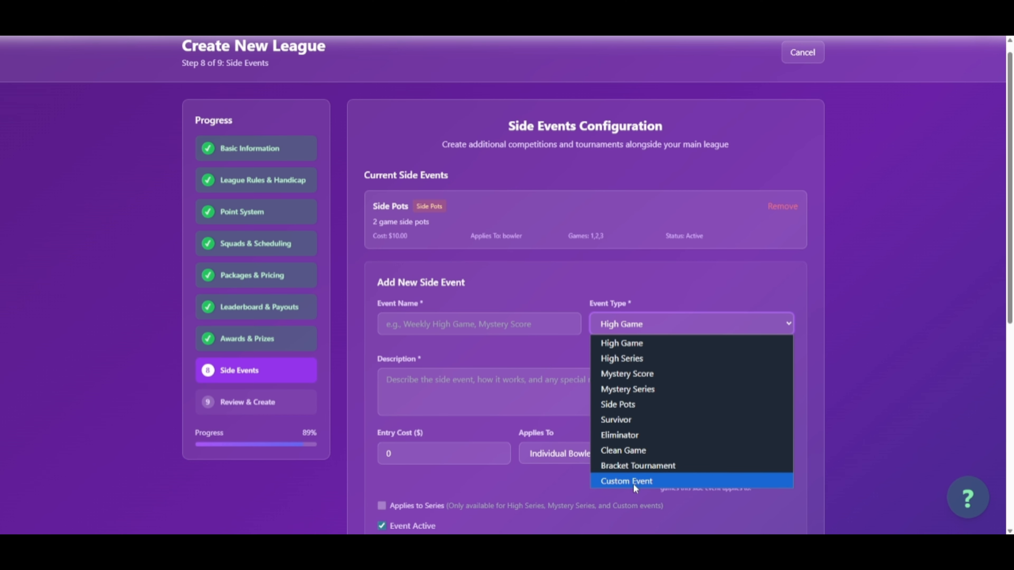
click(628, 421)
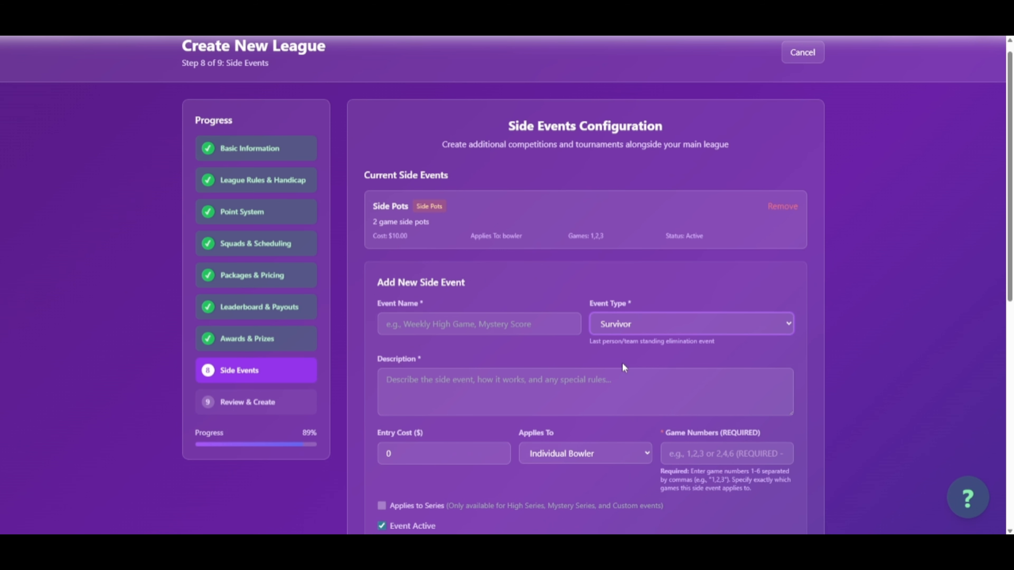
click(438, 324)
text(Survivor)
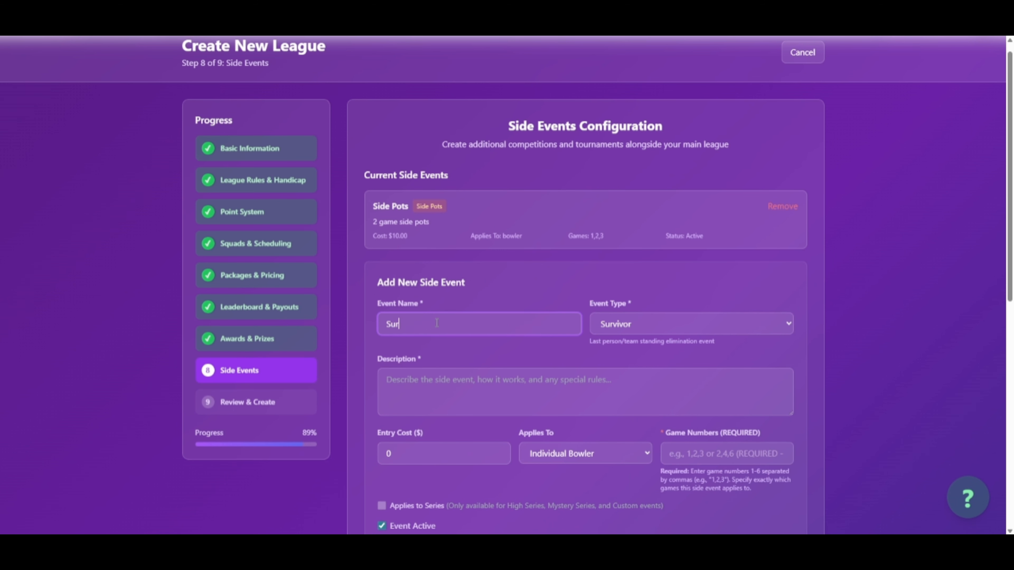
Describe the event as "Bowlers need to score above a set score each game to stay alive.", with entry cost $10 and game numbers 1,2,3.
click(663, 386)
text(Bowlers need to score above a set score each game to stay alive.)
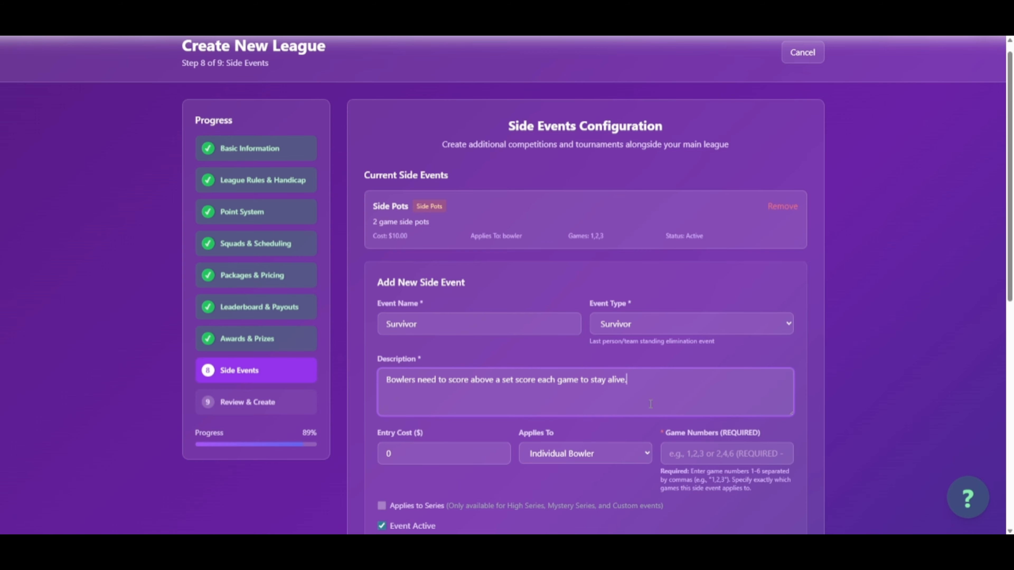
scroll(445, 431, down, 1)
key(Tab)
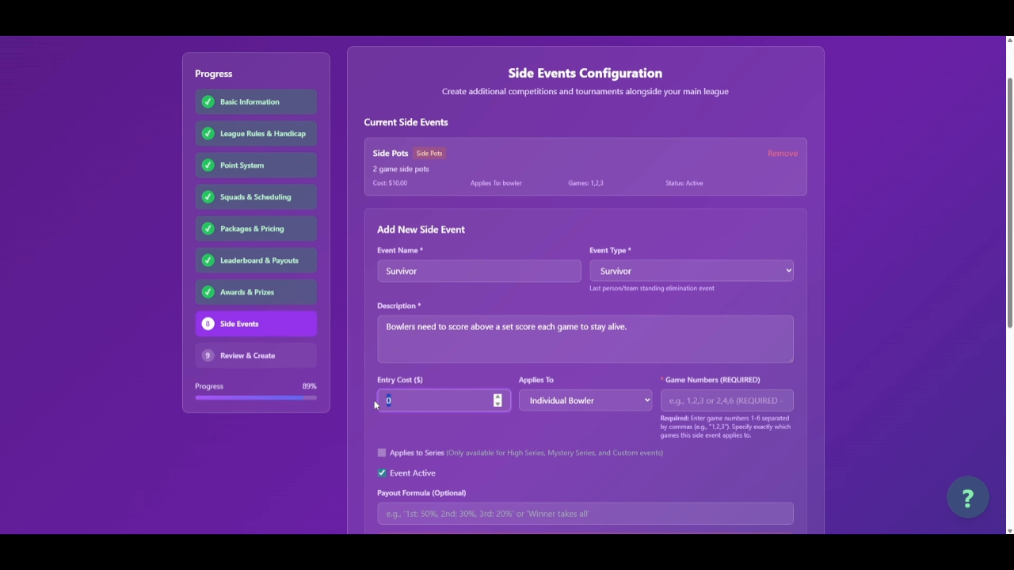
click(696, 401)
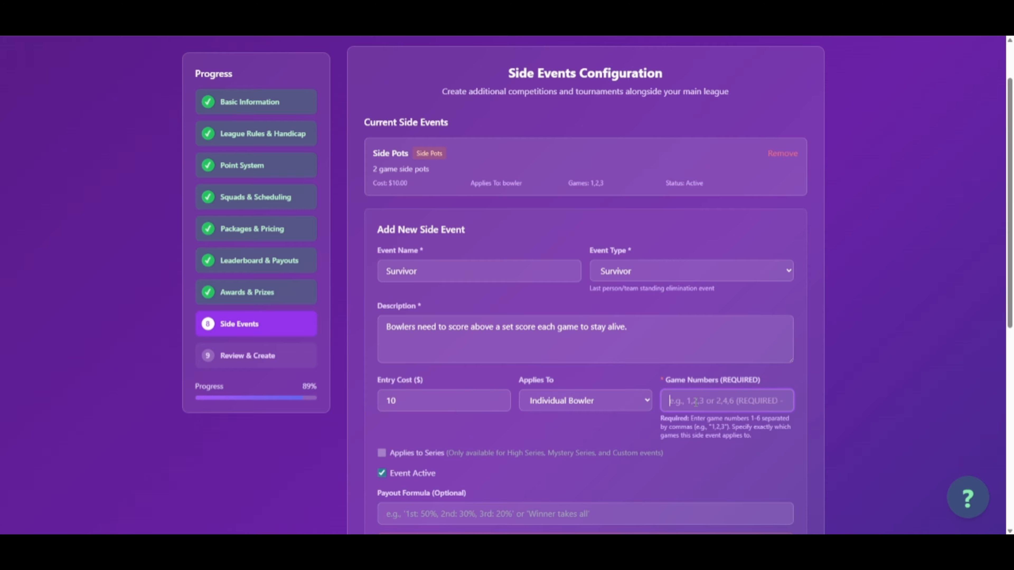
text(1,2,3)
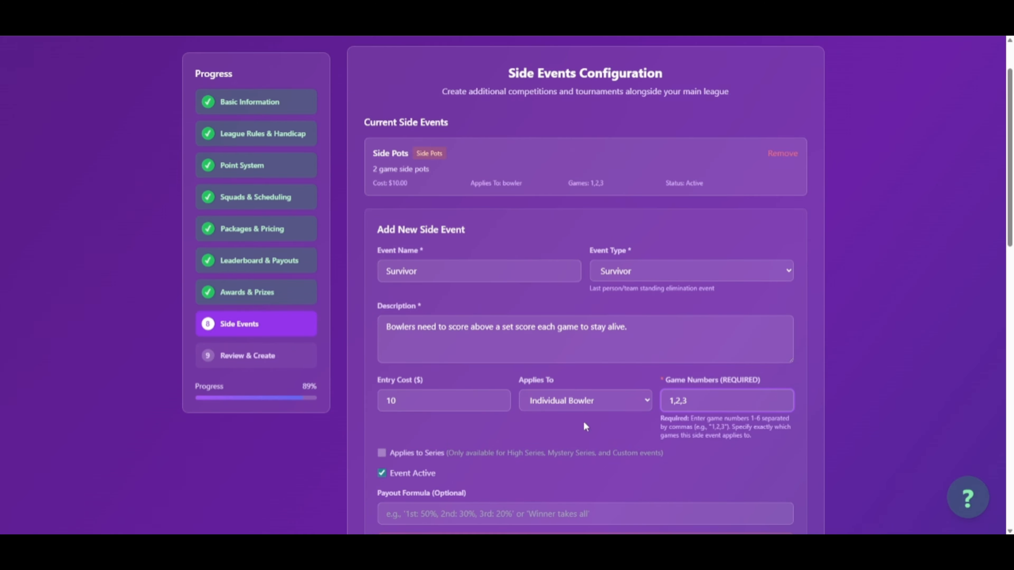
Set the minimum survivor scores to 175 for Game 1, 200 for Game 2 and 210 for Game 3.
scroll(583, 423, down, 6)
scroll(488, 342, down, 2)
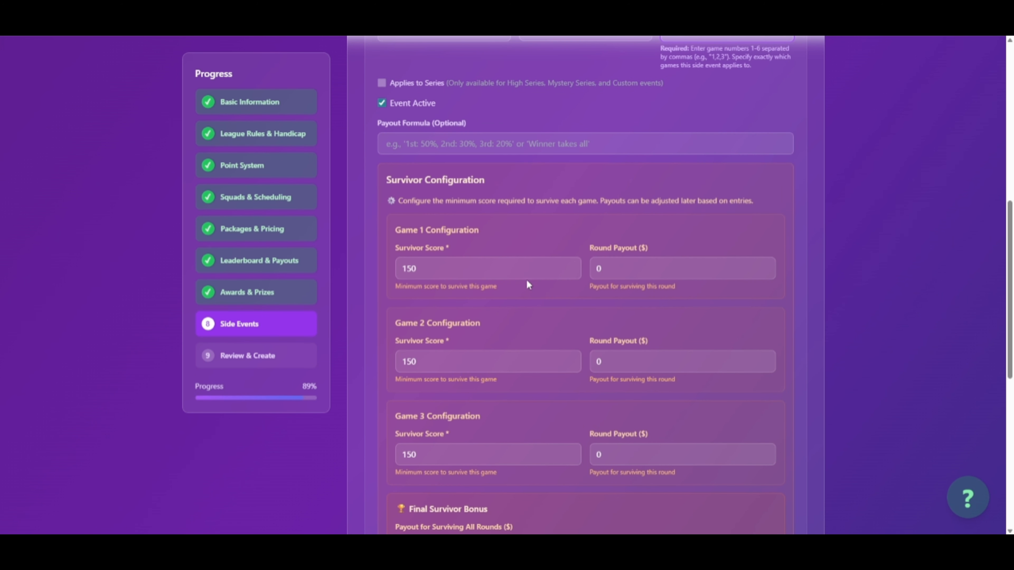
drag(421, 272, 403, 273)
text(175)
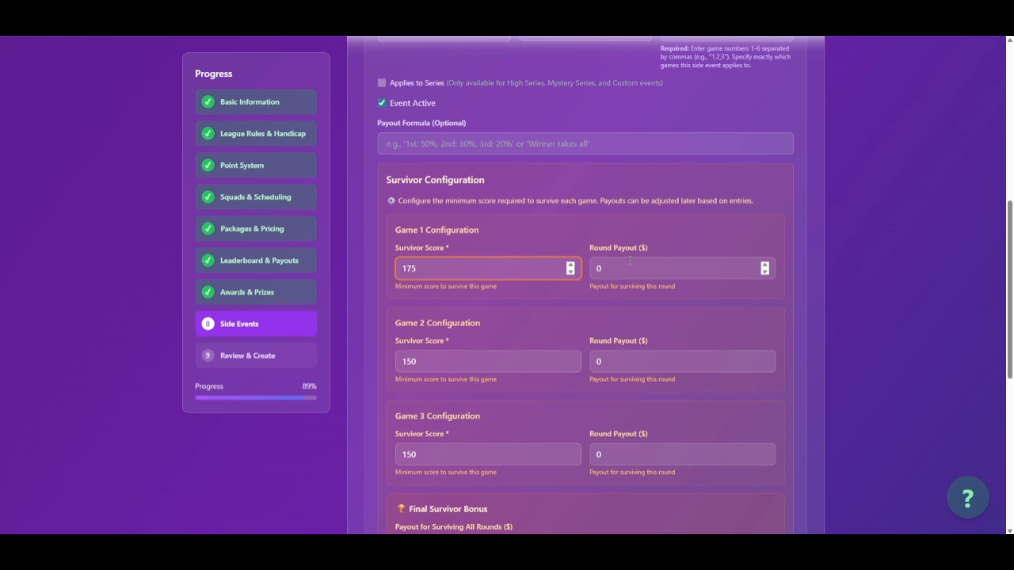
drag(418, 362, 402, 361)
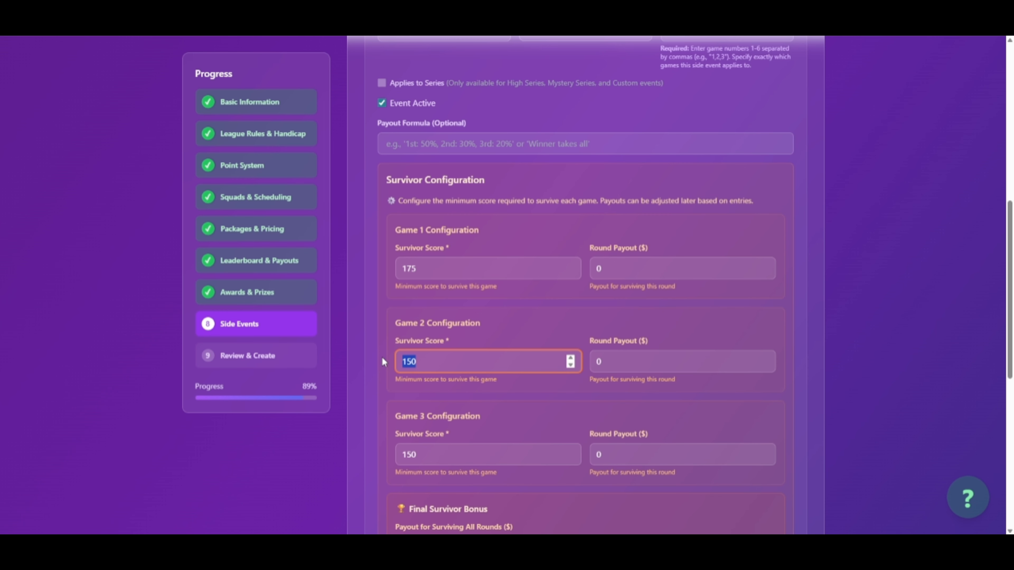
text(200)
drag(424, 453, 399, 449)
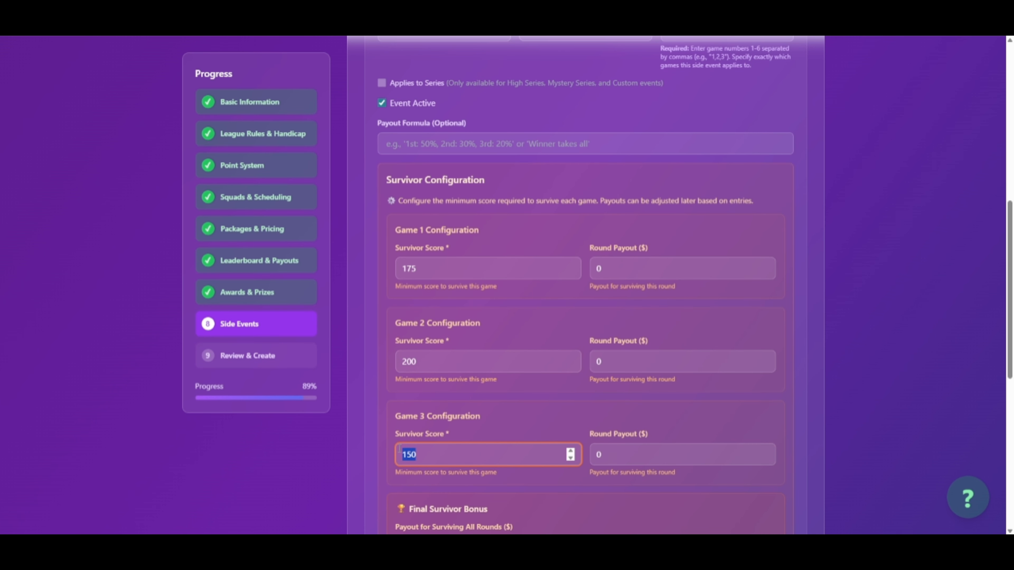
text(210)
Set the payout for surviving all rounds to $200 and add the Survivor side event to the league.
scroll(487, 454, down, 3)
drag(487, 452, 375, 440)
text(200)
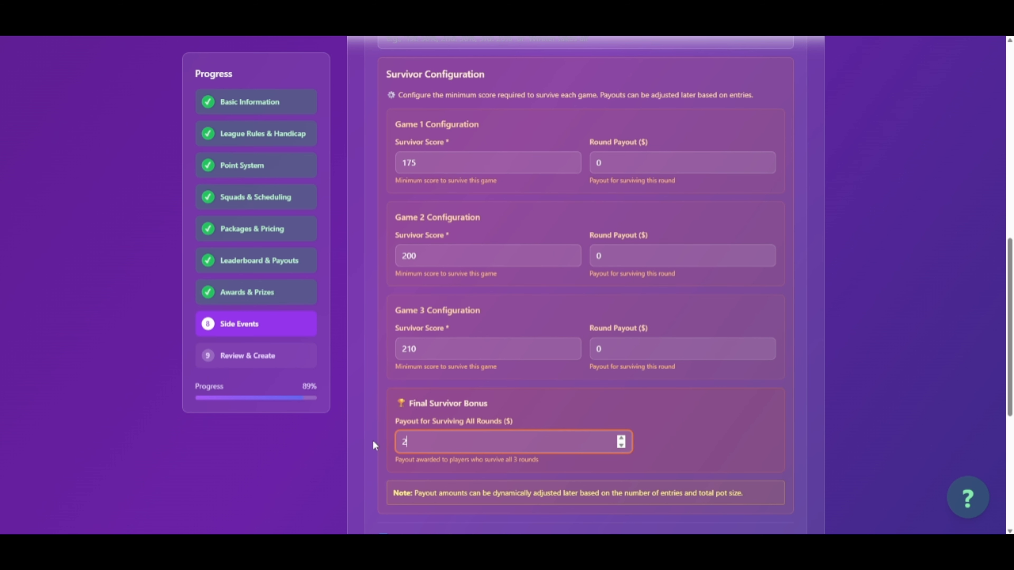
click(878, 384)
scroll(882, 383, down, 3)
click(435, 463)
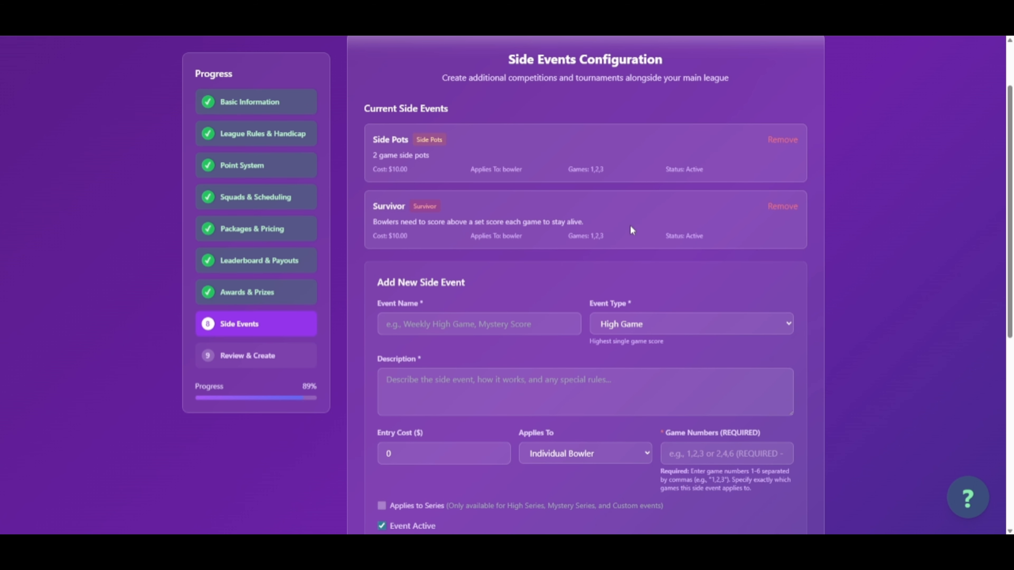
Proceed to the final review step and check the league summary from basic information through packages, squads, leaderboards, awards and side events.
scroll(625, 229, down, 10)
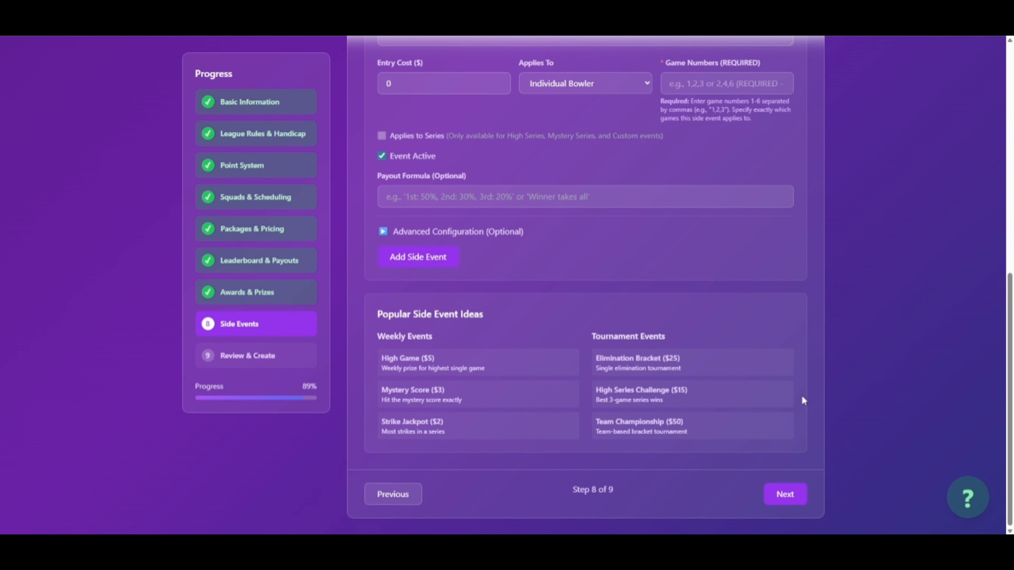
click(781, 505)
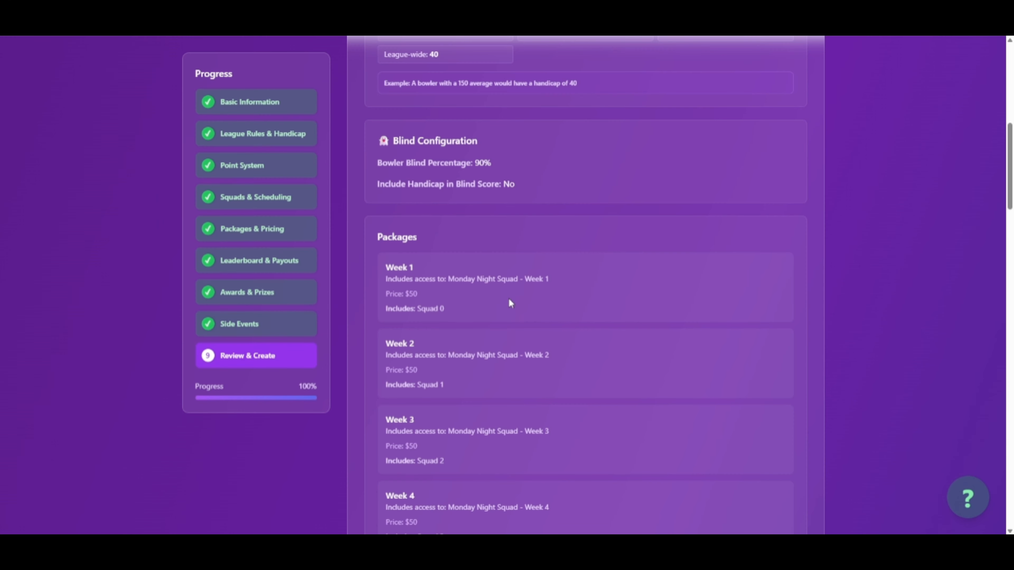
scroll(639, 288, up, 10)
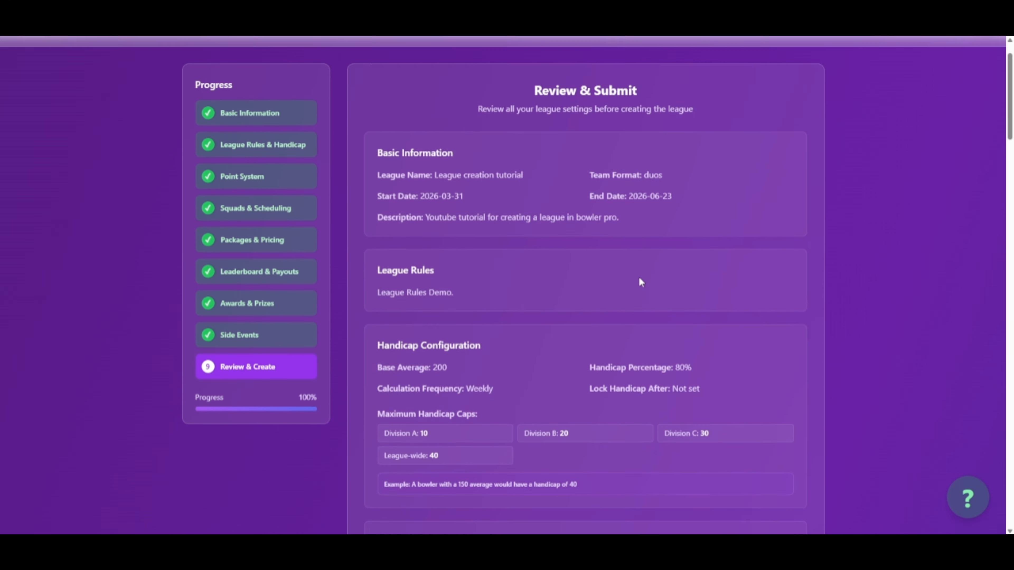
scroll(639, 278, up, 1)
scroll(459, 246, down, 8)
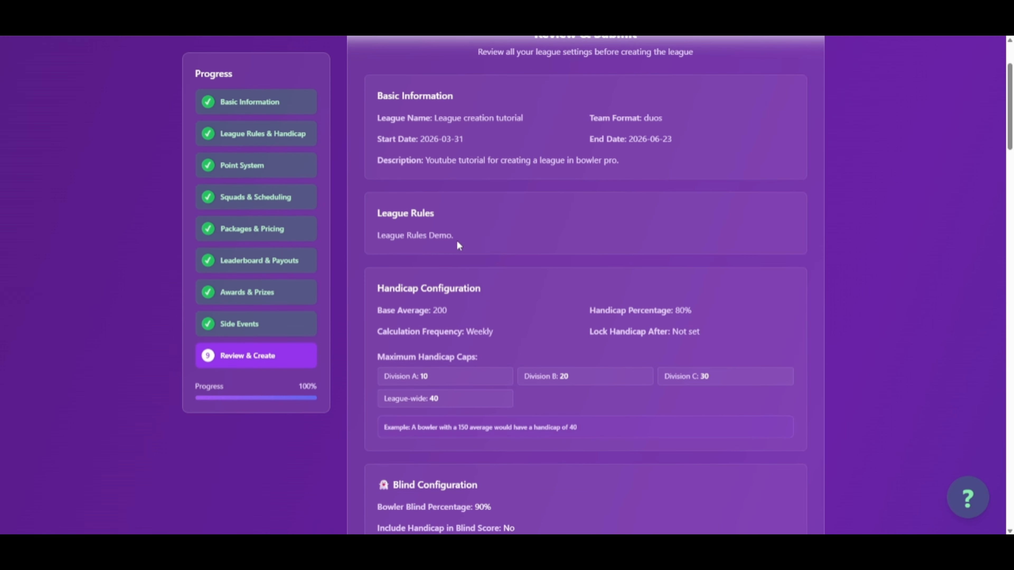
scroll(459, 252, down, 20)
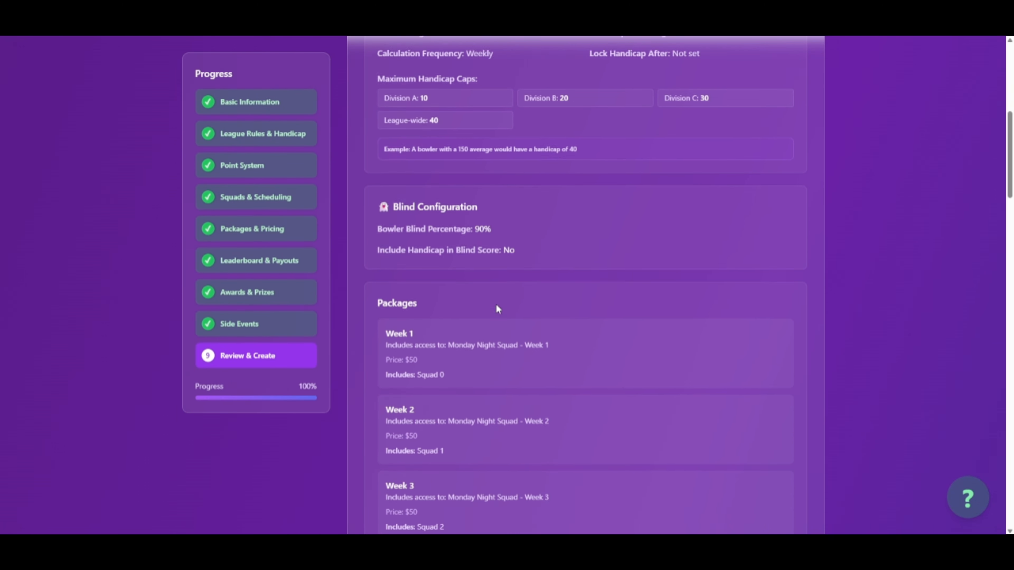
scroll(436, 362, down, 3)
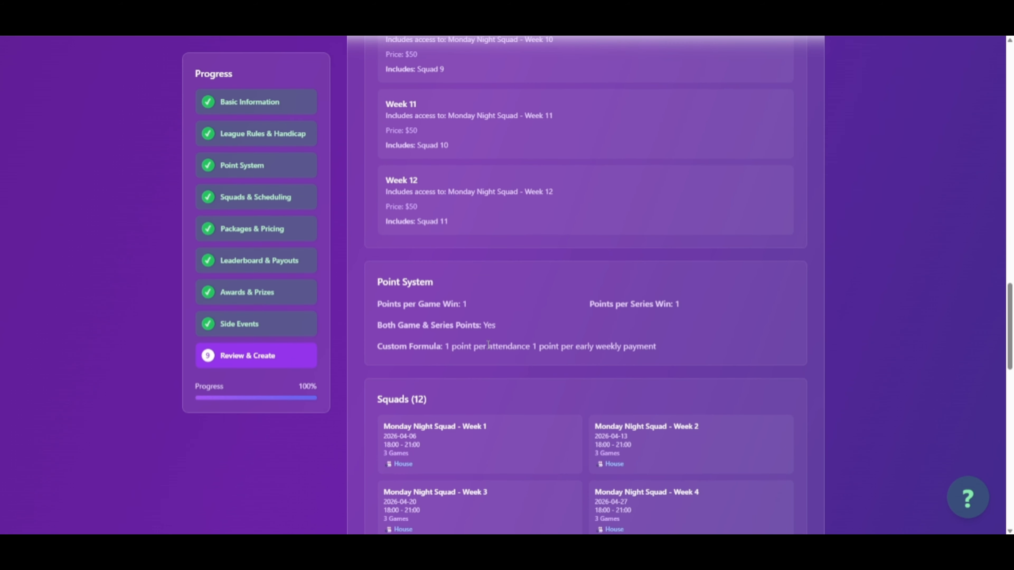
scroll(496, 362, down, 10)
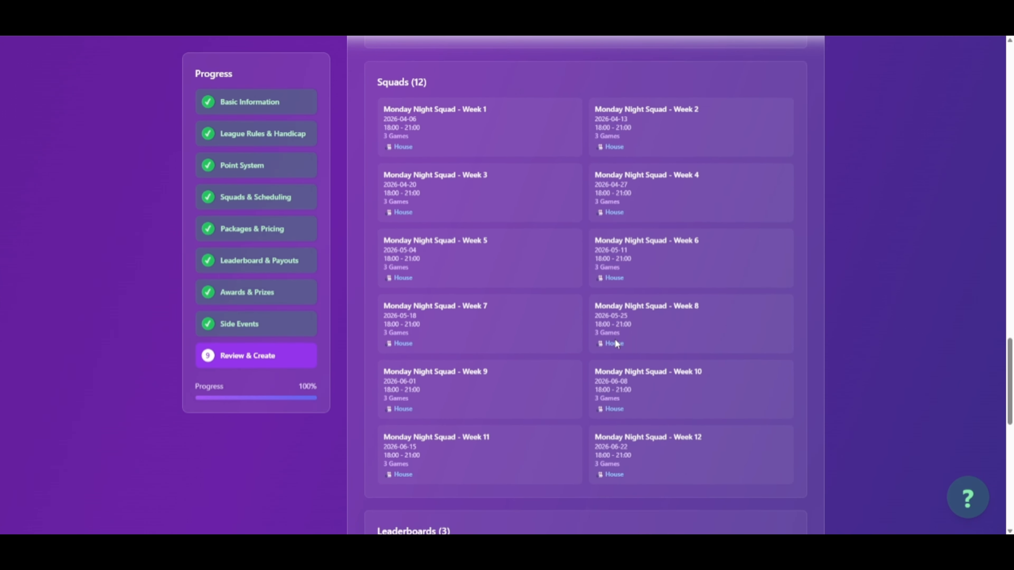
scroll(647, 398, down, 13)
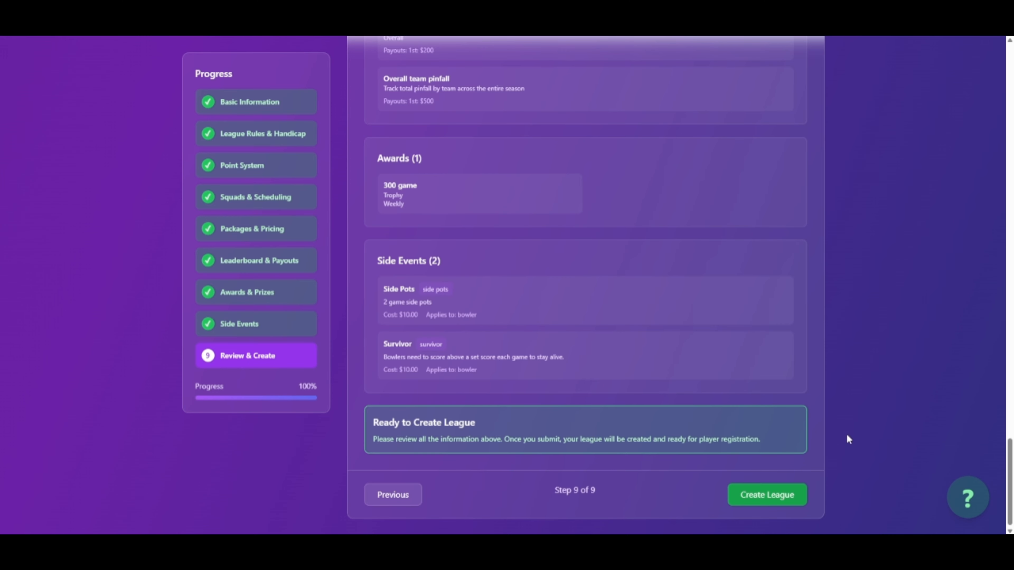
Read through the league creation help and hints down to the Review and Create section, and close them.
click(979, 503)
scroll(397, 238, down, 12)
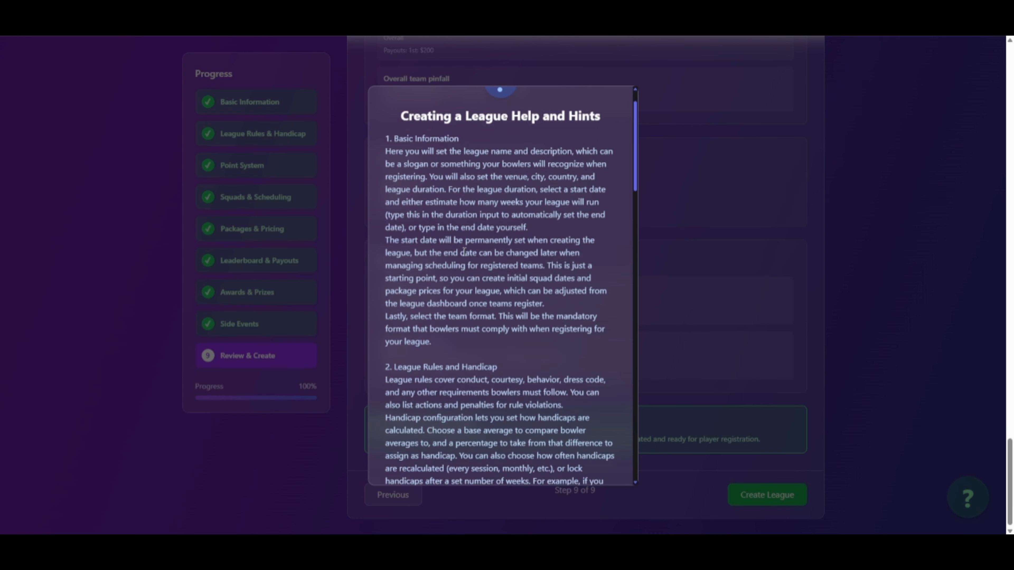
scroll(490, 272, down, 15)
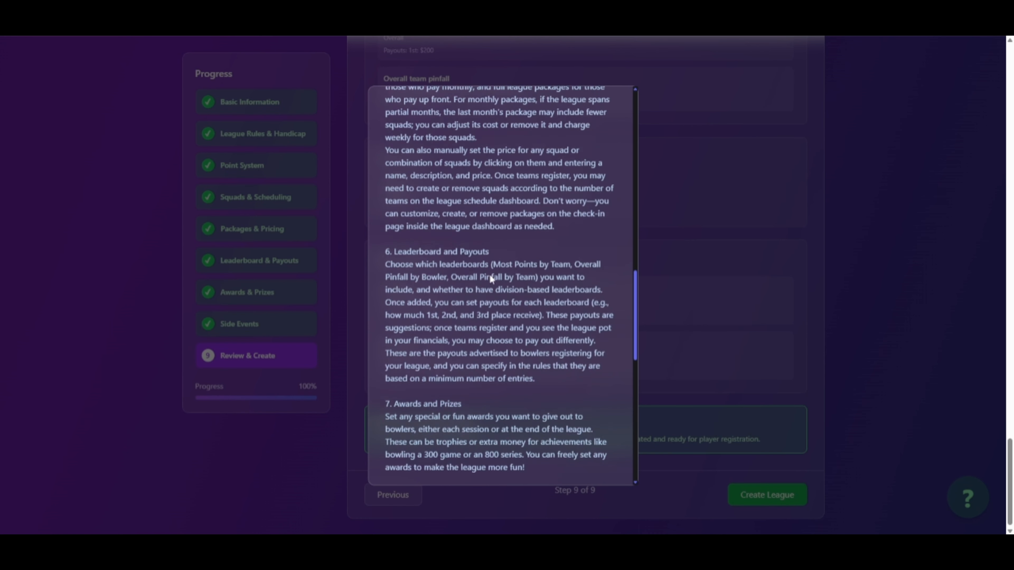
scroll(493, 285, down, 2)
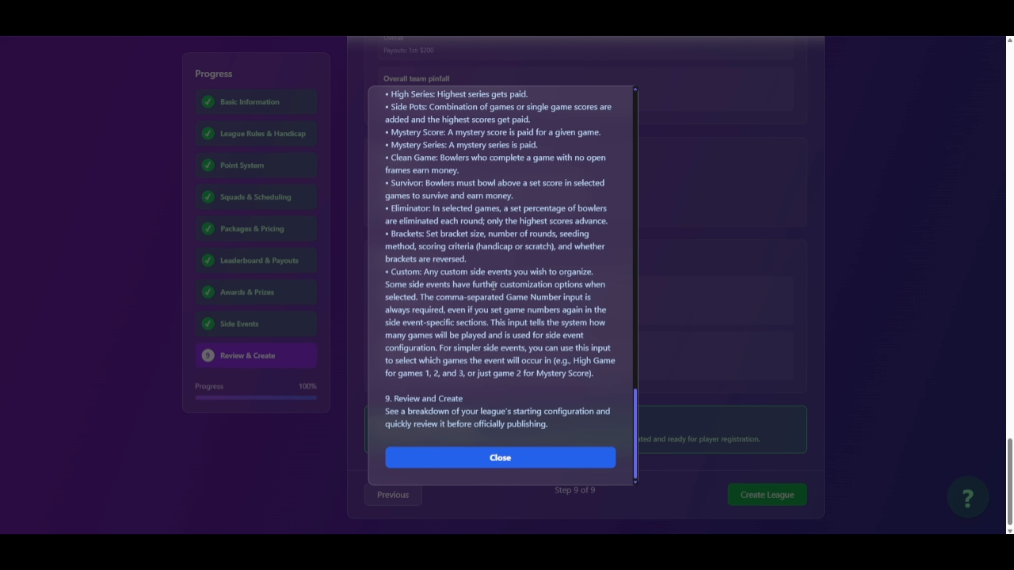
click(549, 457)
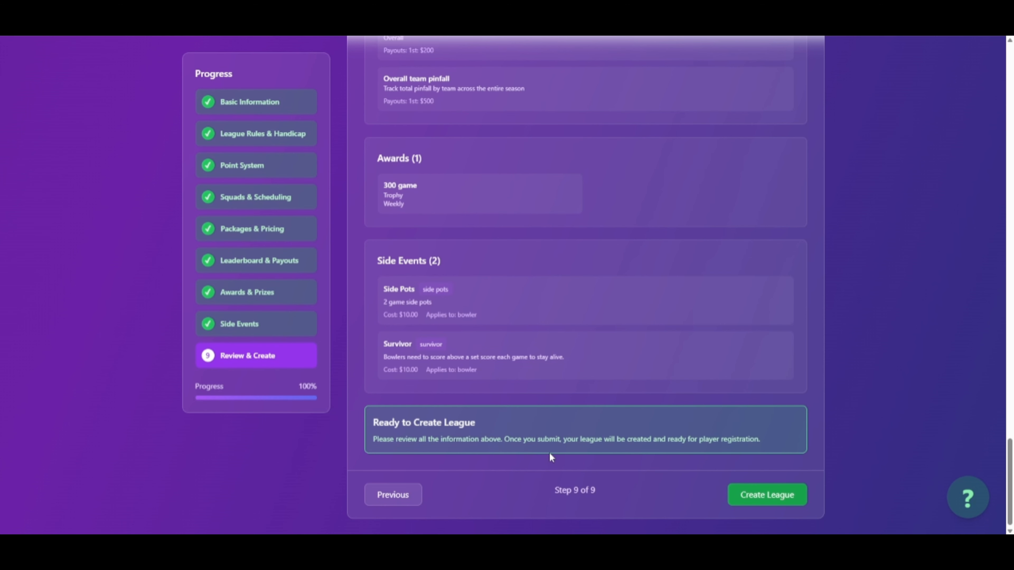
Create the league from the reviewed settings and open the list of existing leagues to manage.
click(763, 497)
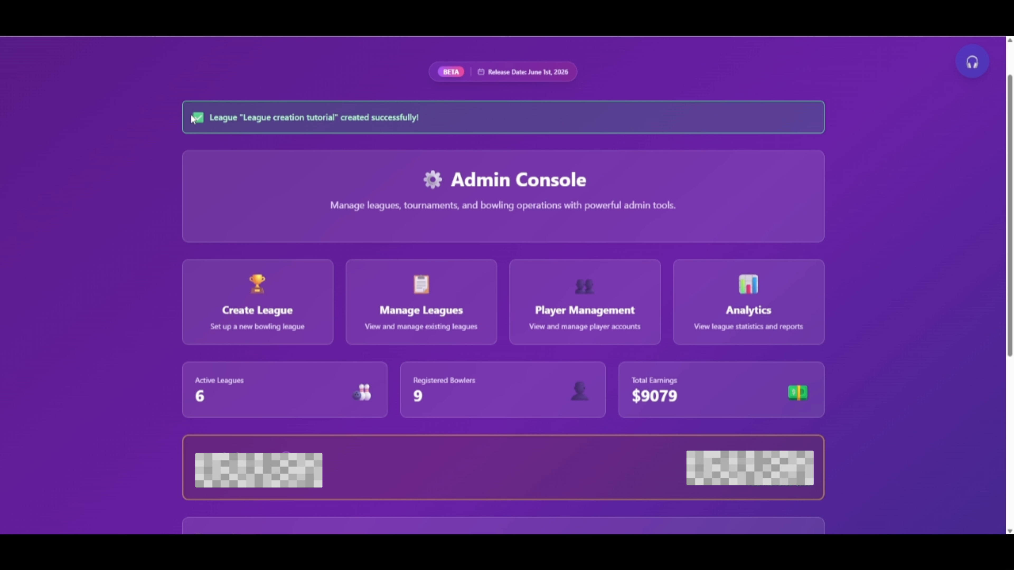
drag(192, 119, 448, 118)
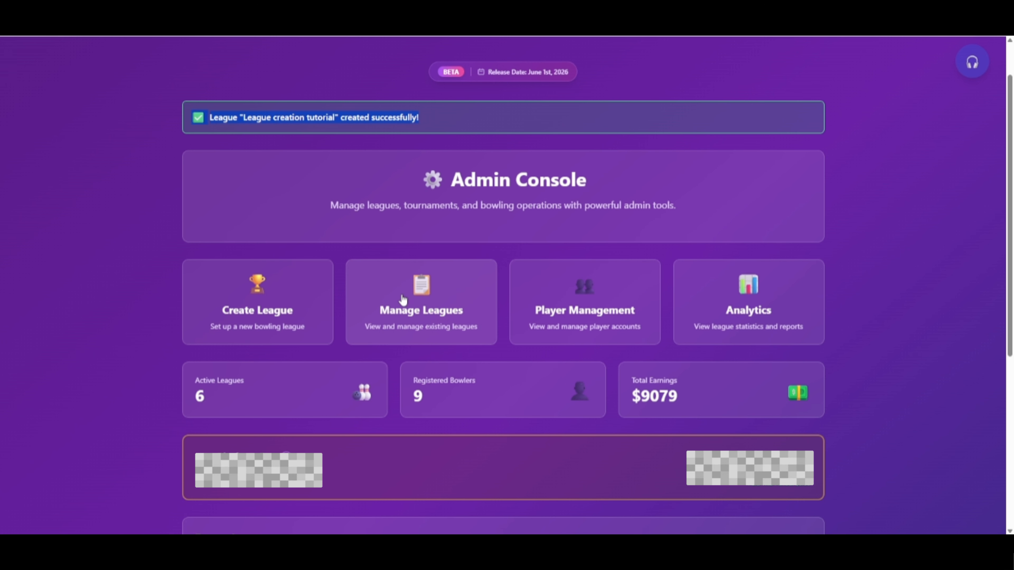
click(403, 299)
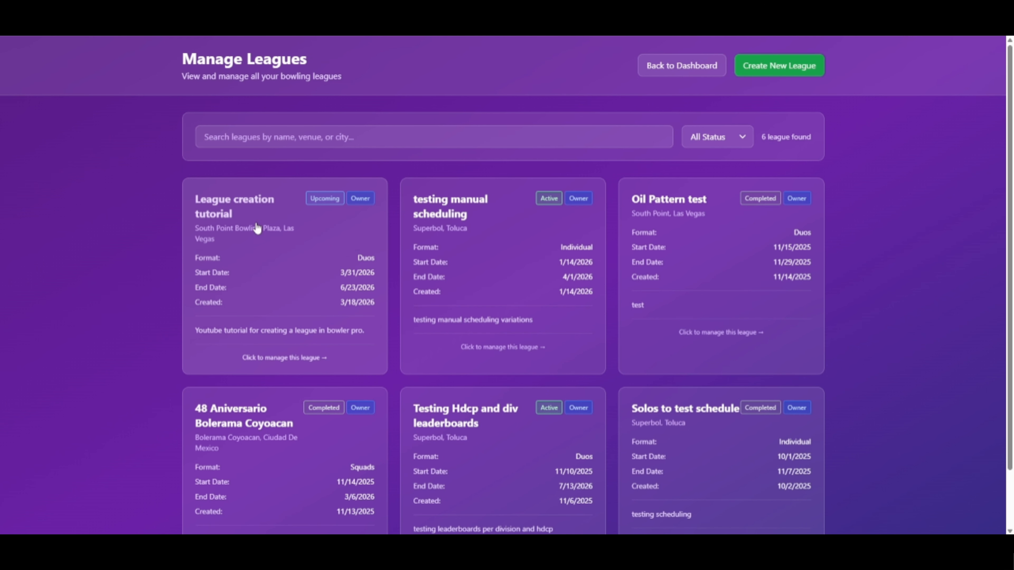
Filter the leagues by Upcoming status and open the "League creation tutorial" league for management.
click(713, 139)
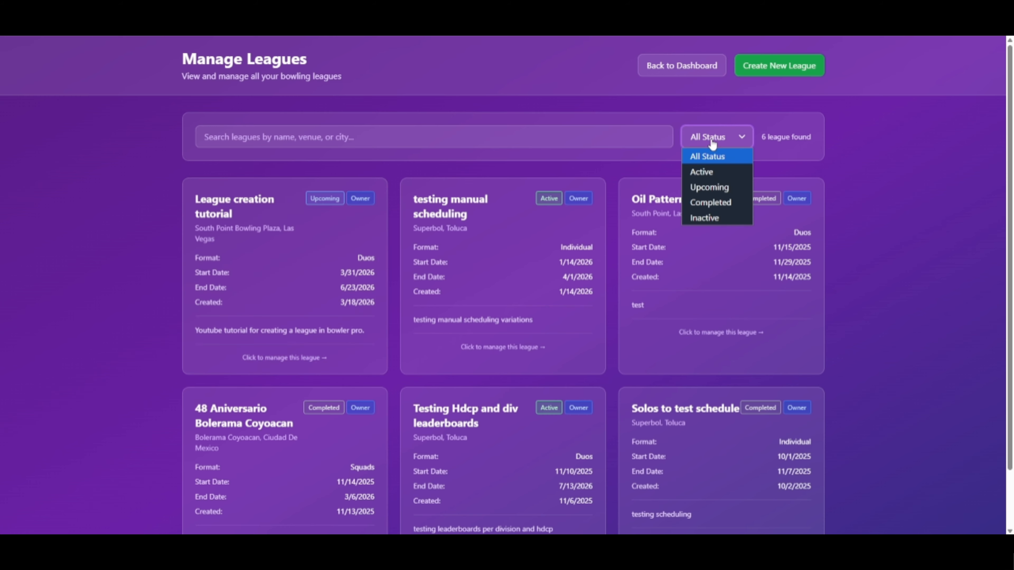
click(717, 186)
click(267, 279)
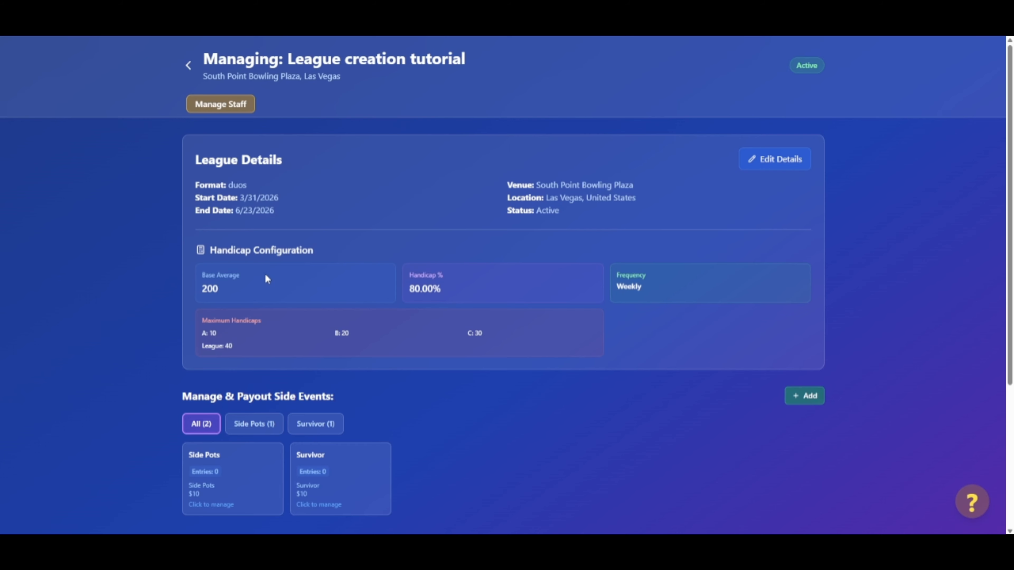
Look over the league's details, side events and management sections, and open the bowler invitation dialog for its teams.
scroll(506, 211, down, 1)
scroll(505, 211, up, 1)
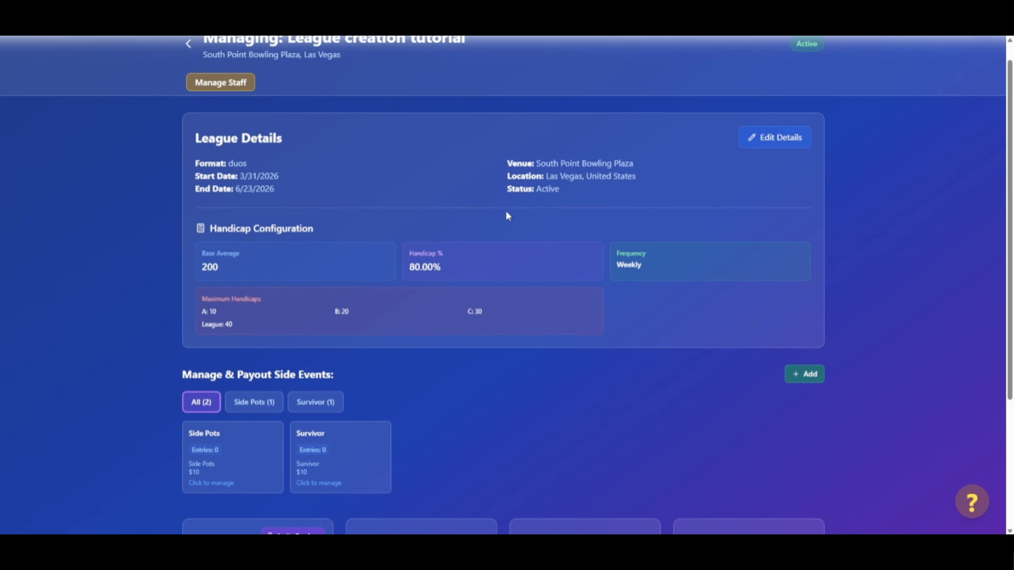
click(222, 106)
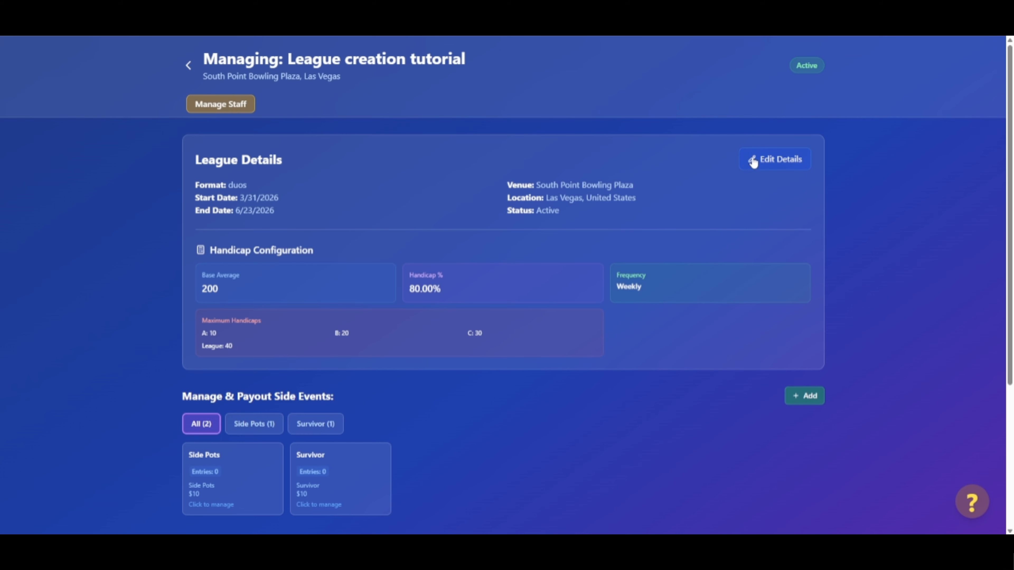
scroll(685, 250, down, 2)
scroll(685, 248, down, 2)
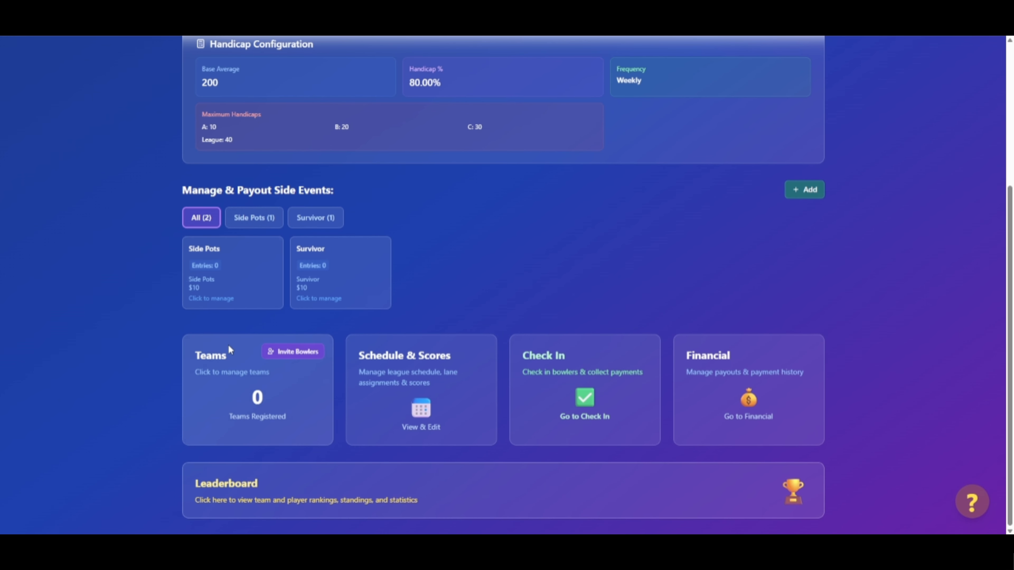
click(292, 352)
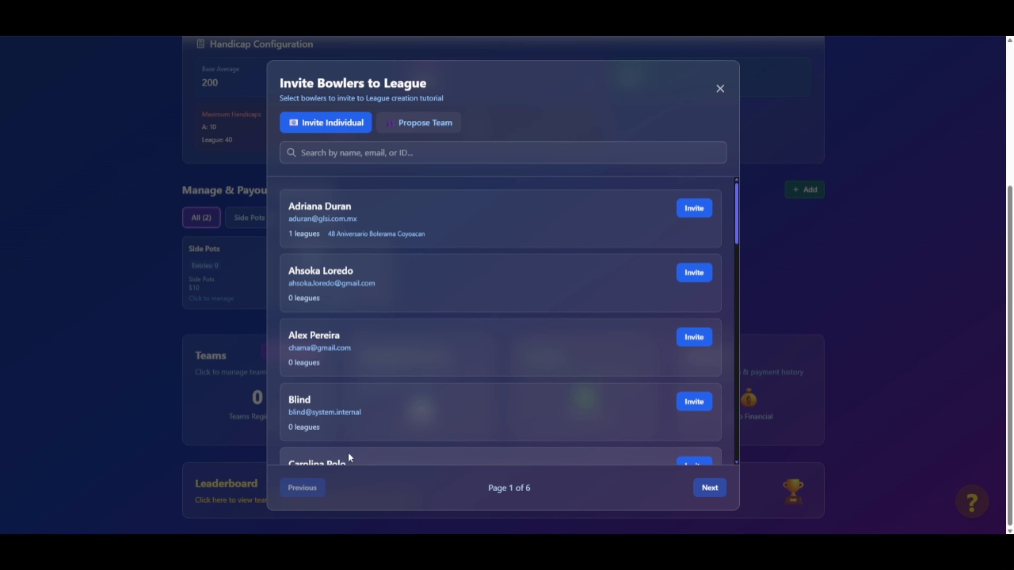
Switch the invitation to proposing a team and select the third and sixth listed bowlers as the duo's members.
click(421, 122)
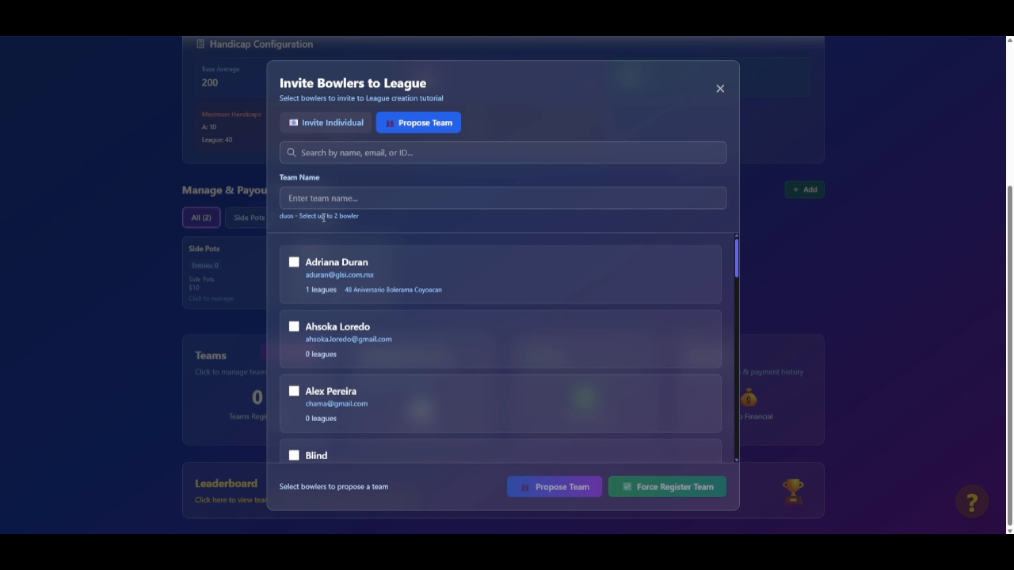
scroll(391, 319, down, 2)
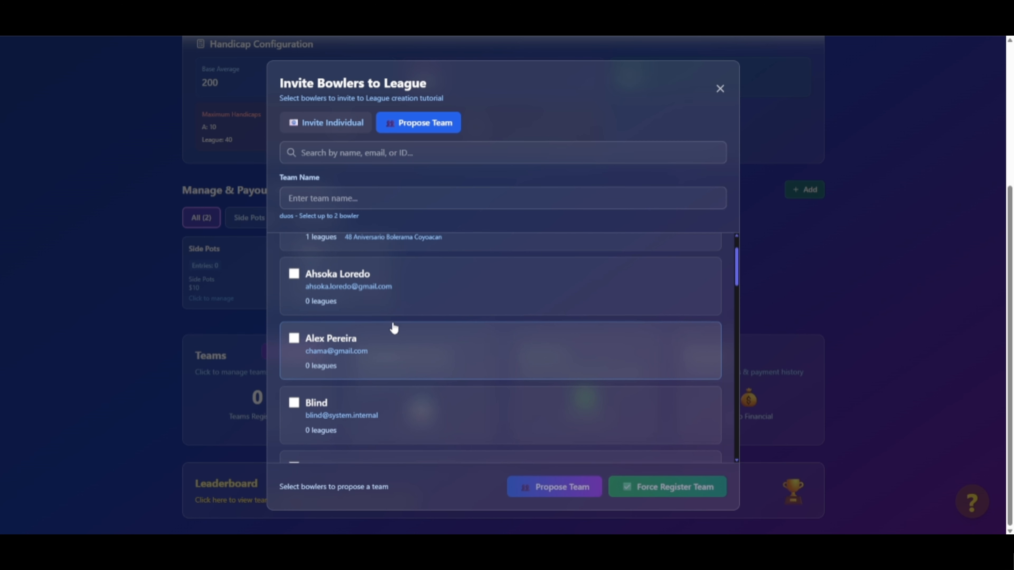
click(295, 338)
scroll(335, 339, down, 4)
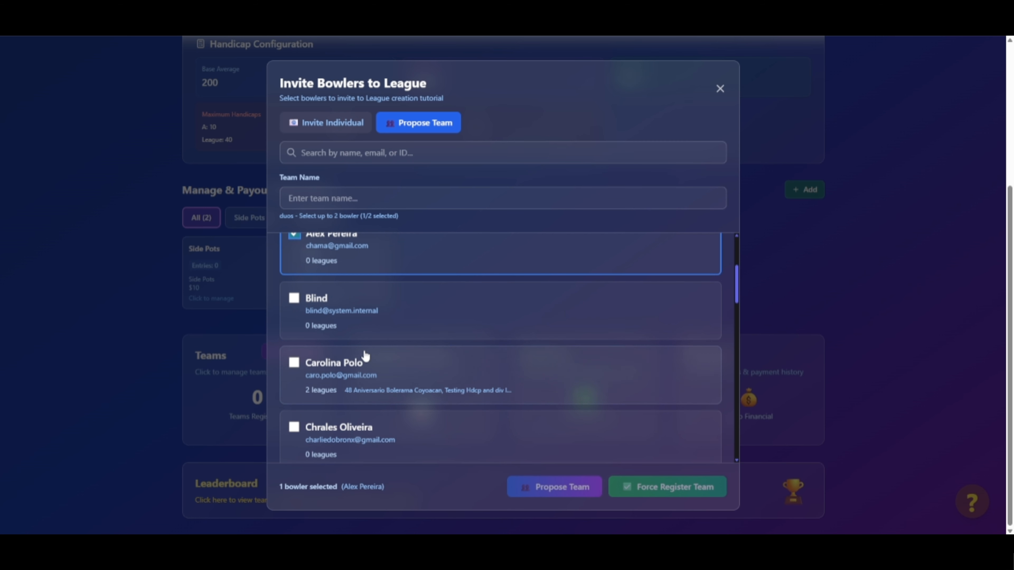
click(294, 427)
Name the team "Demo duo 1" and force-register it in the league.
click(339, 199)
text(Demo duo)
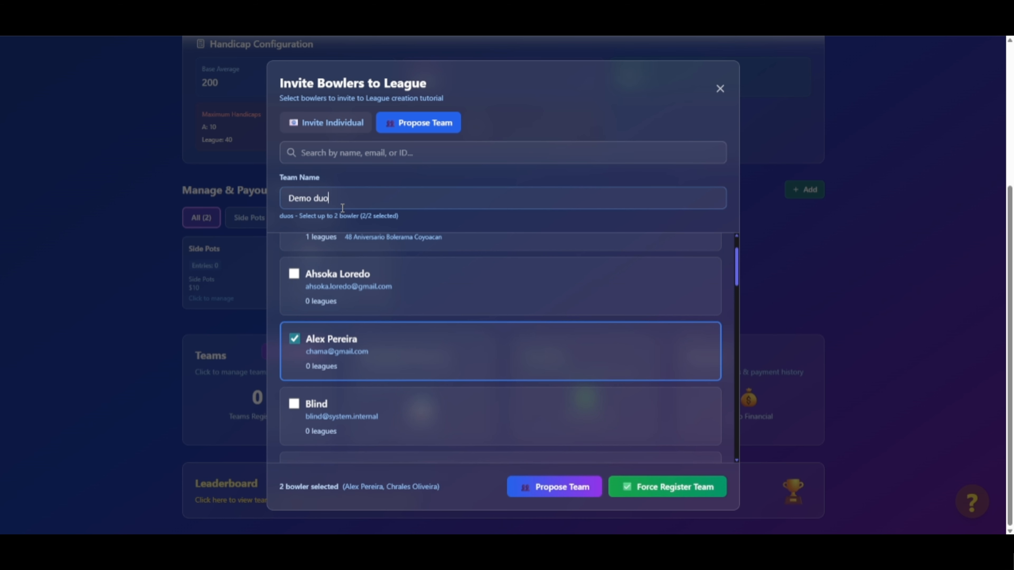
text( 1)
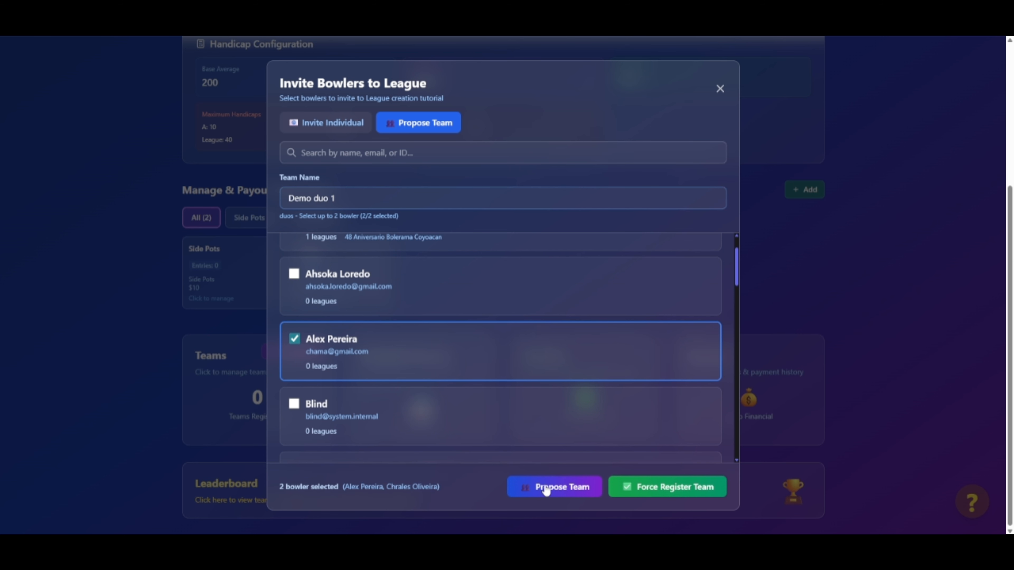
click(664, 491)
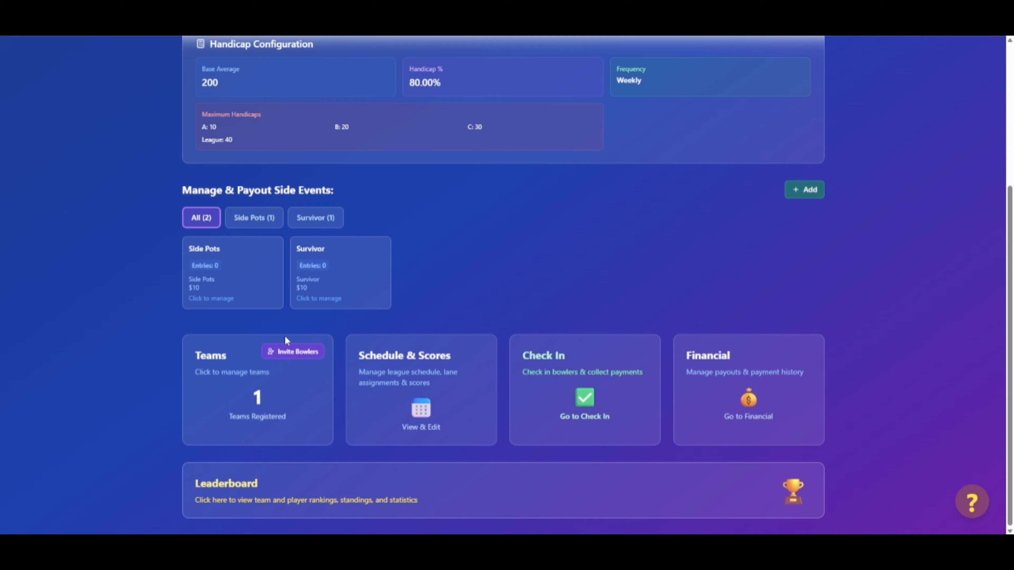
Review the registered team's members and eligibility in team management, and return to the league's management page.
click(254, 403)
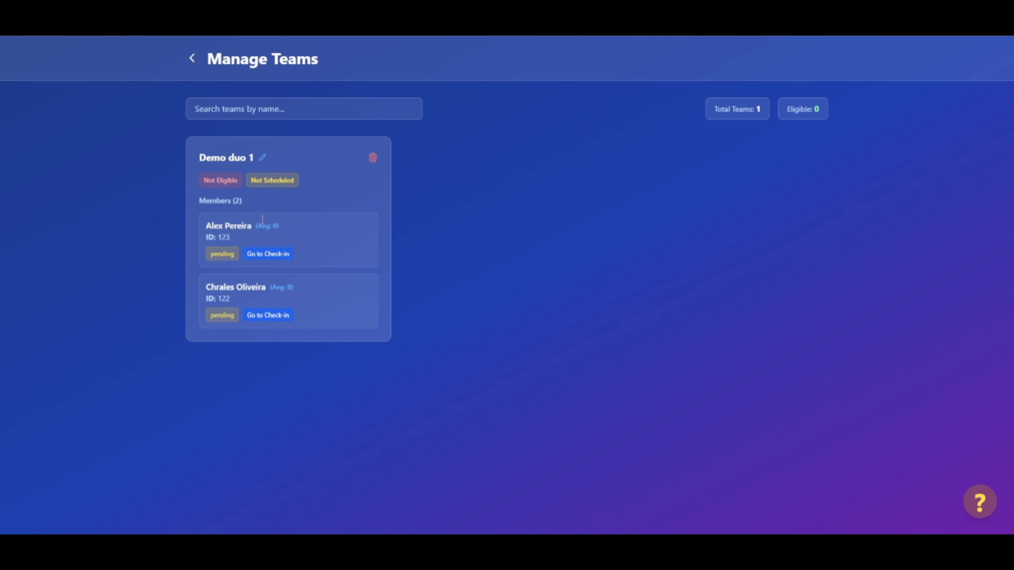
click(194, 60)
scroll(391, 364, down, 5)
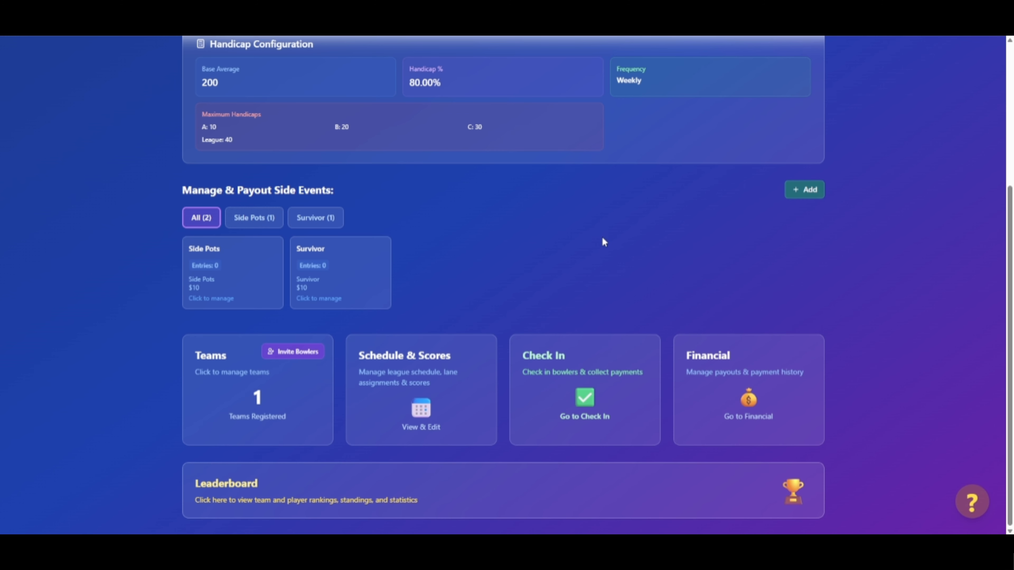
Examine the Side Pots event's player search, squad entry management and per-game payouts, and return to the league's management page.
scroll(580, 250, up, 3)
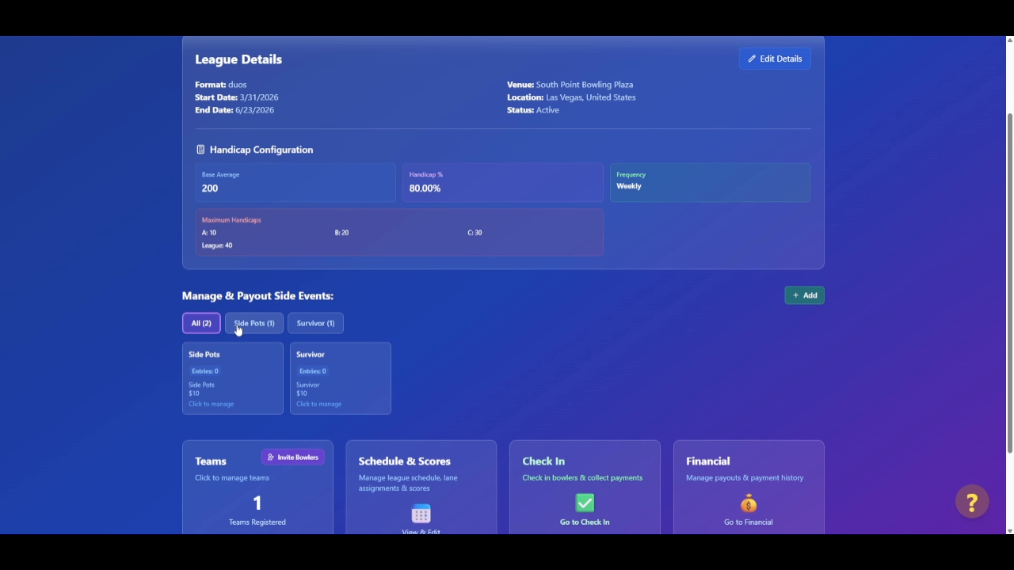
click(247, 376)
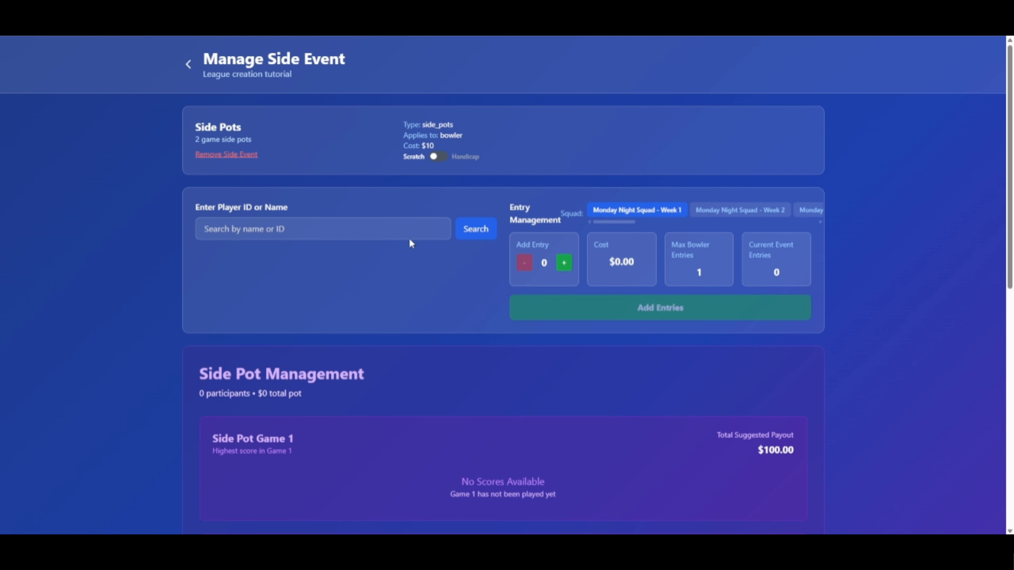
click(333, 229)
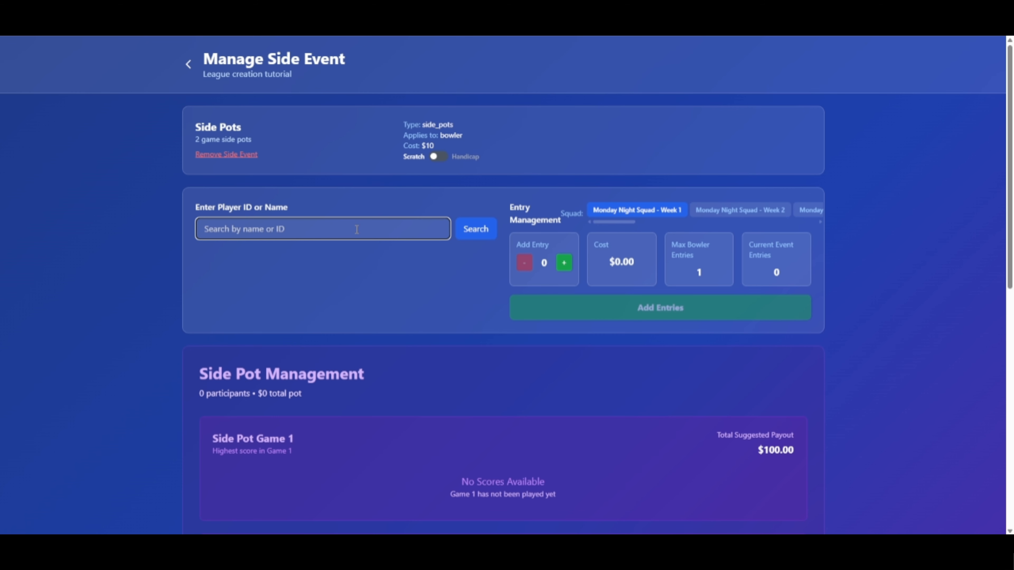
drag(625, 221, 669, 220)
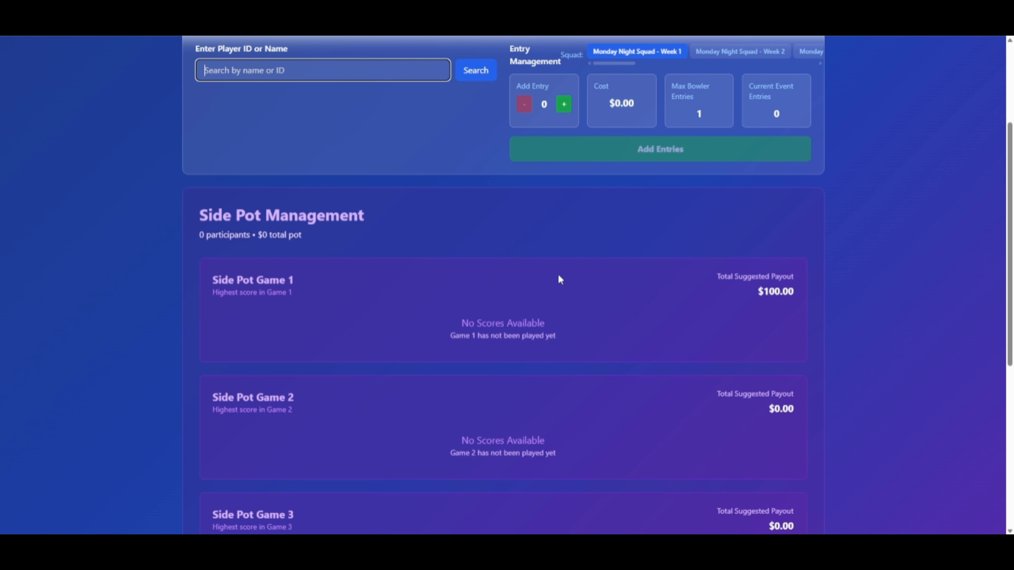
scroll(558, 276, down, 4)
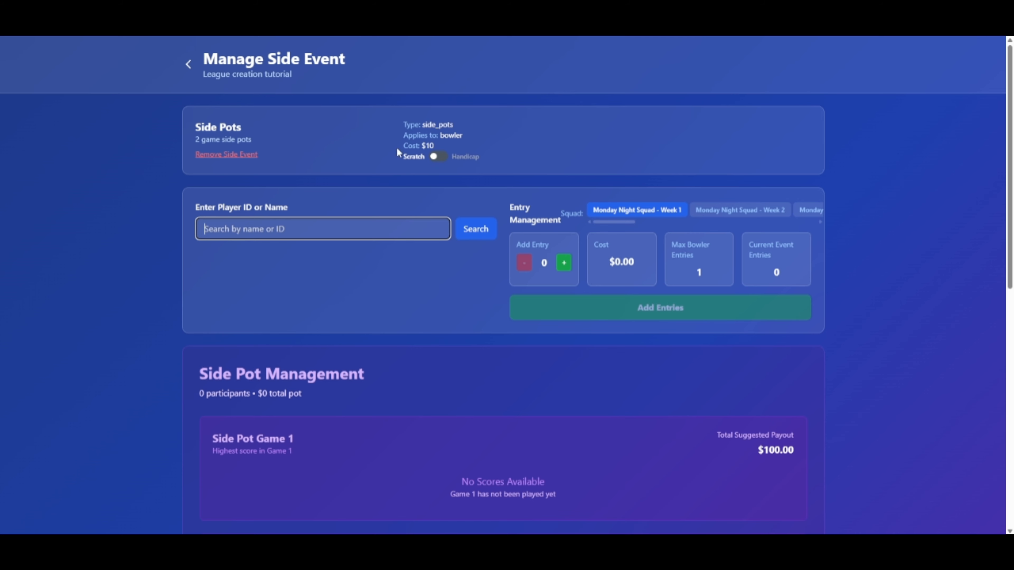
click(198, 70)
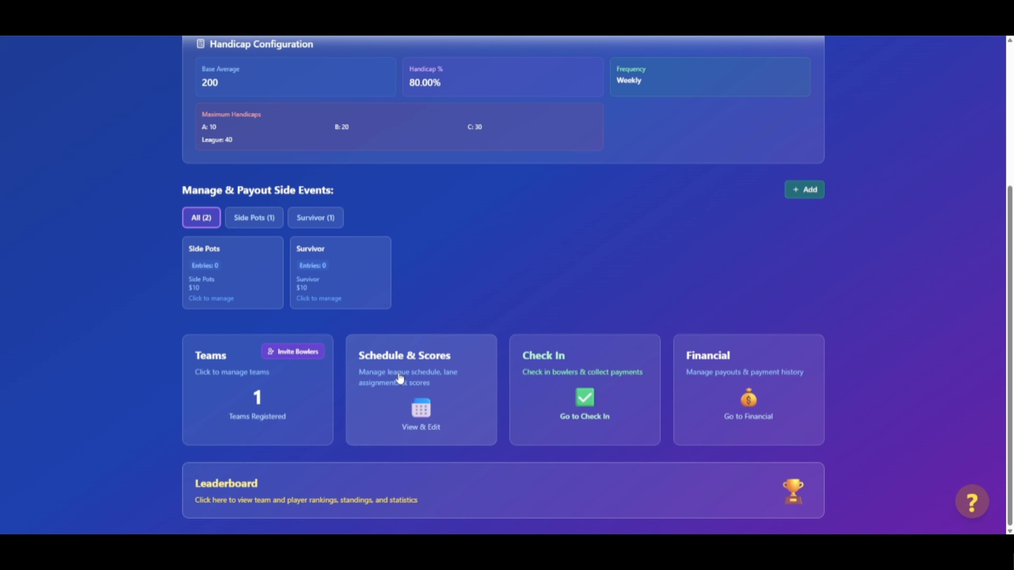
Look through the league's schedule calendar and weekly Monday Night Squads from March to June 2026, and return to the management page.
click(425, 371)
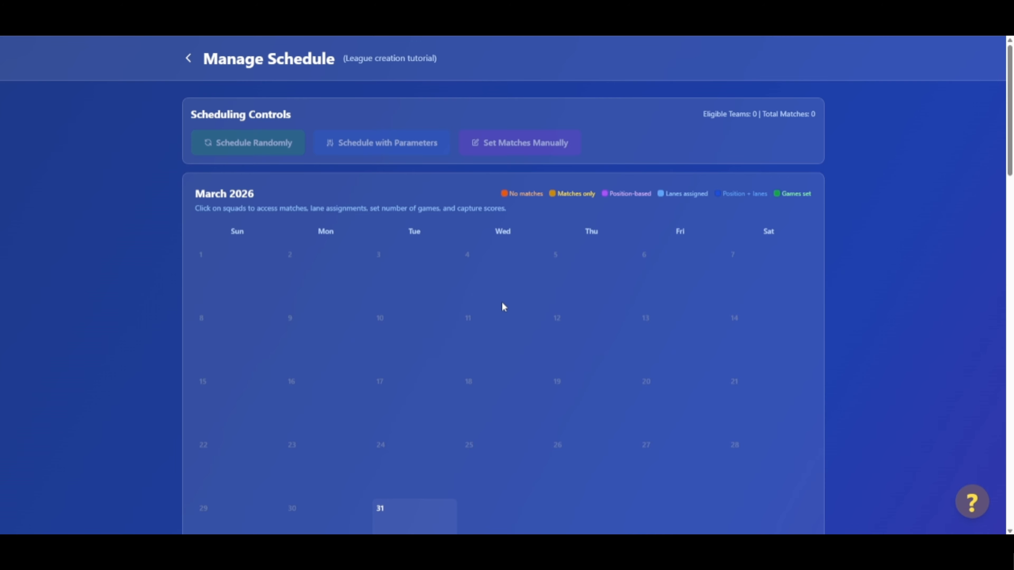
scroll(501, 300, down, 12)
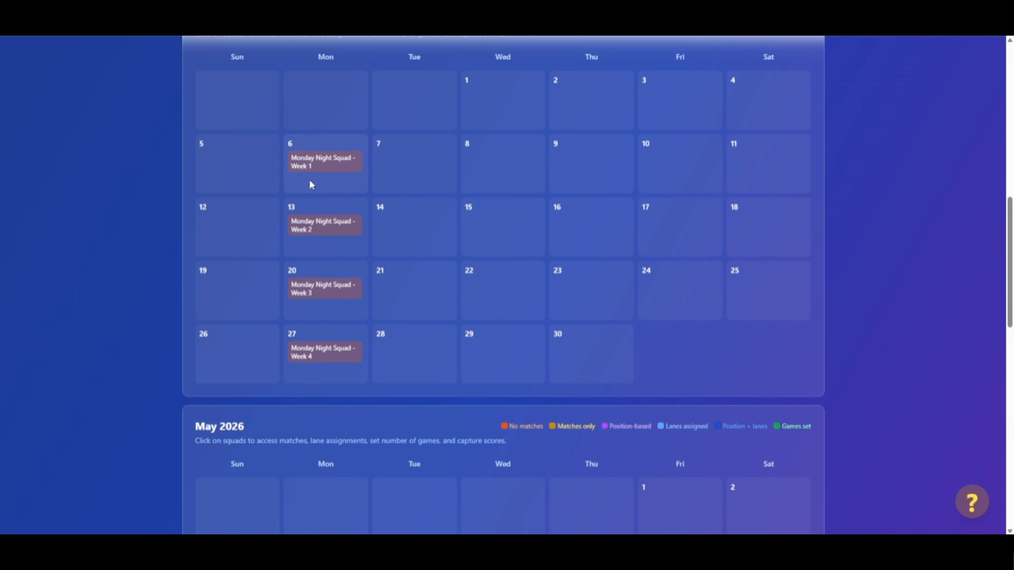
scroll(351, 359, down, 8)
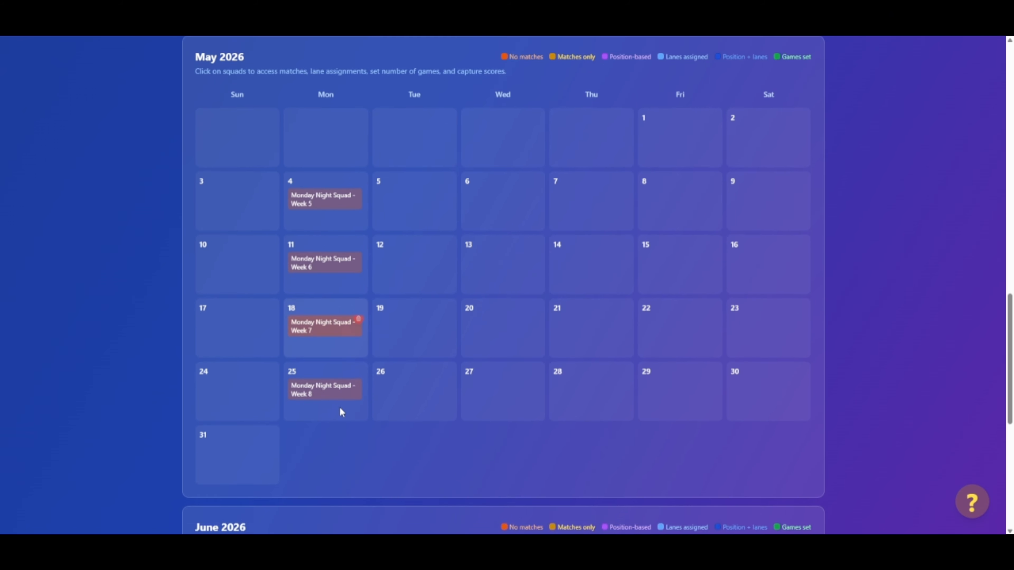
scroll(340, 407, down, 9)
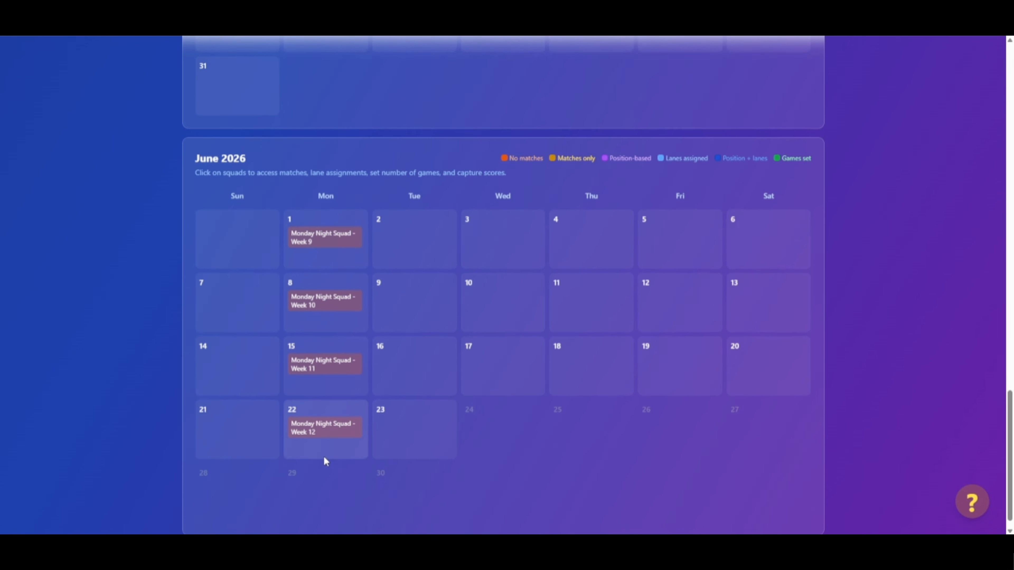
scroll(323, 455, up, 20)
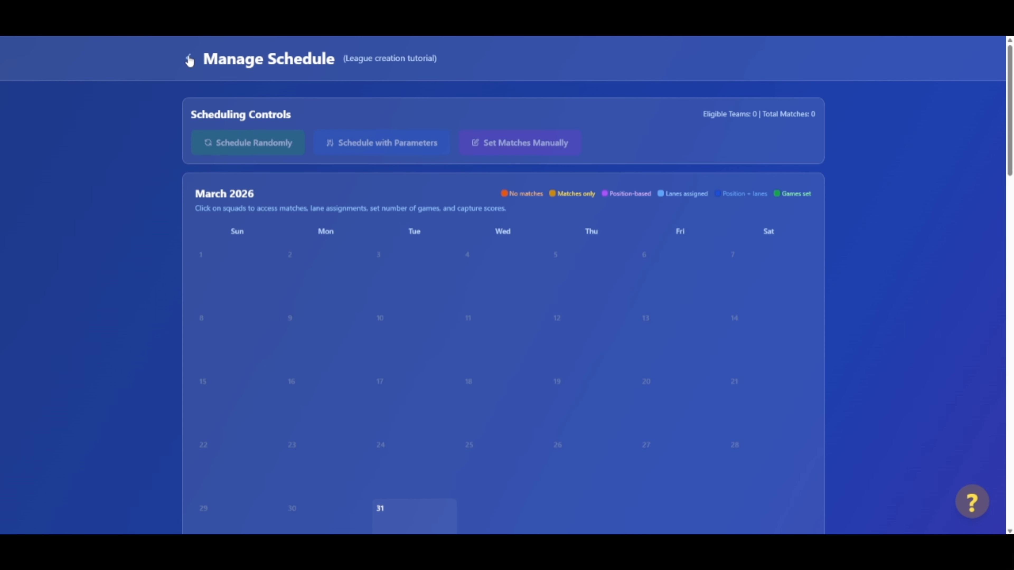
click(189, 60)
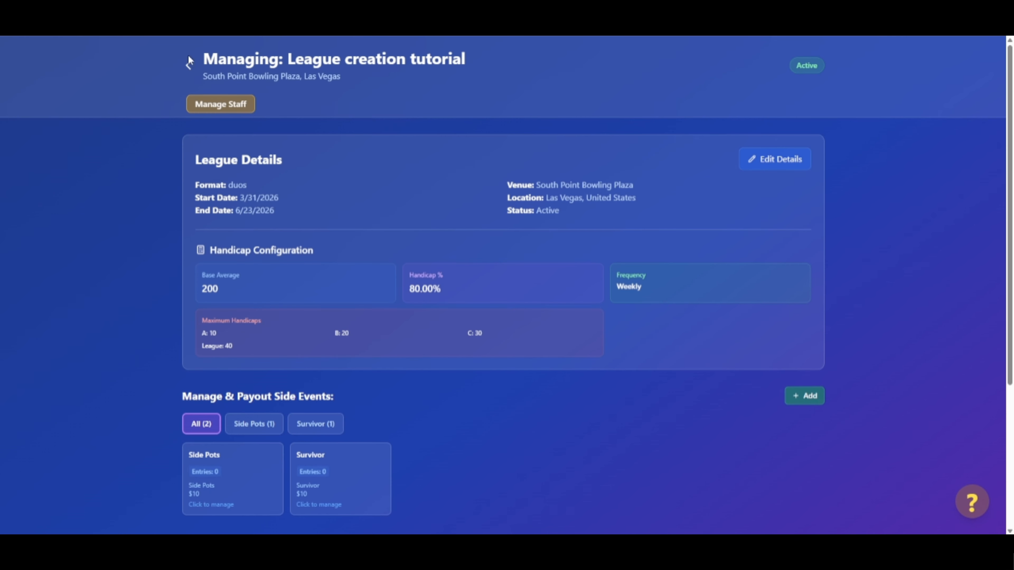
Read through the league management help down to the Leaderboards section, and close it.
scroll(493, 362, down, 5)
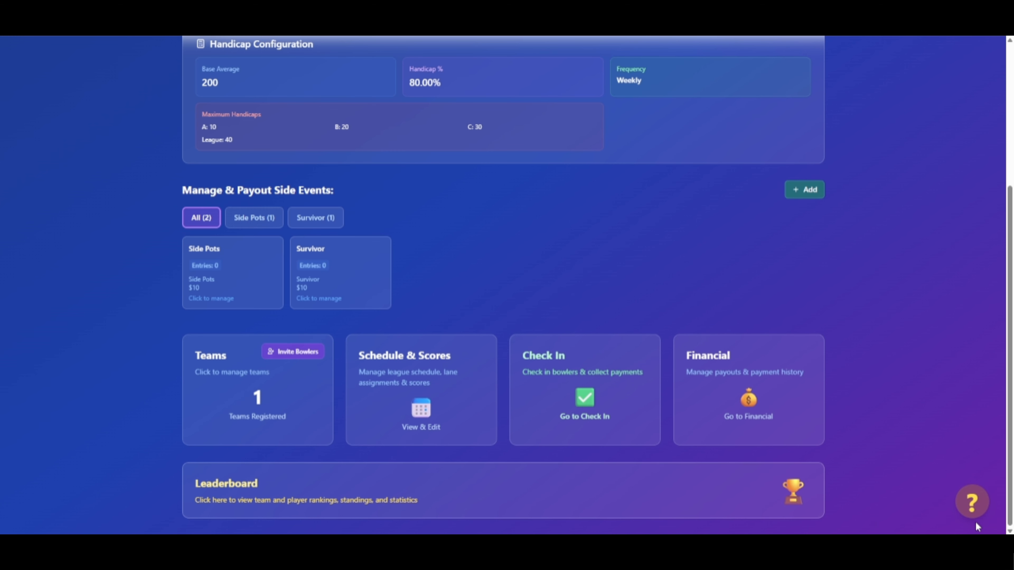
click(974, 506)
scroll(533, 289, down, 5)
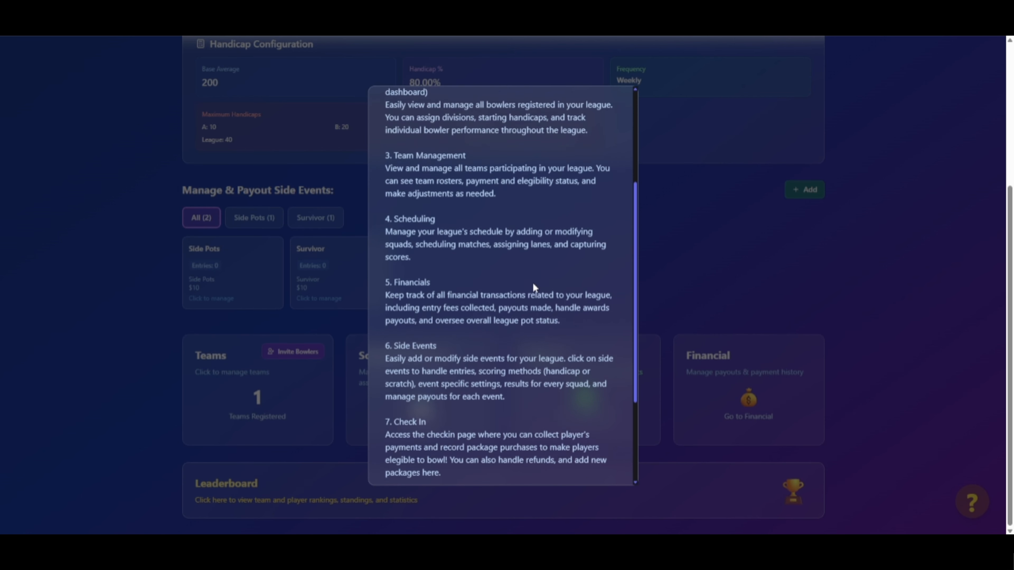
scroll(533, 285, down, 2)
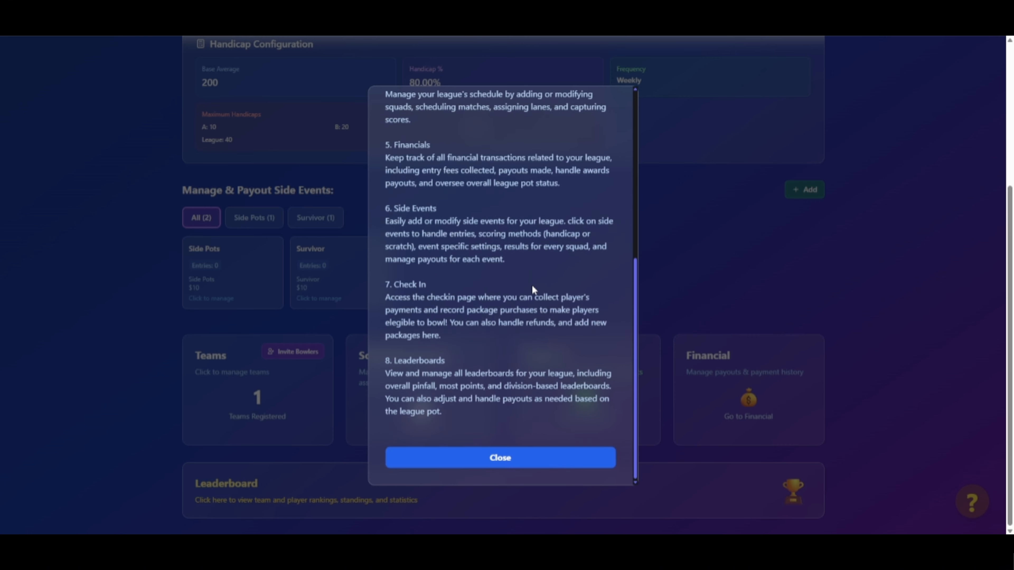
click(516, 463)
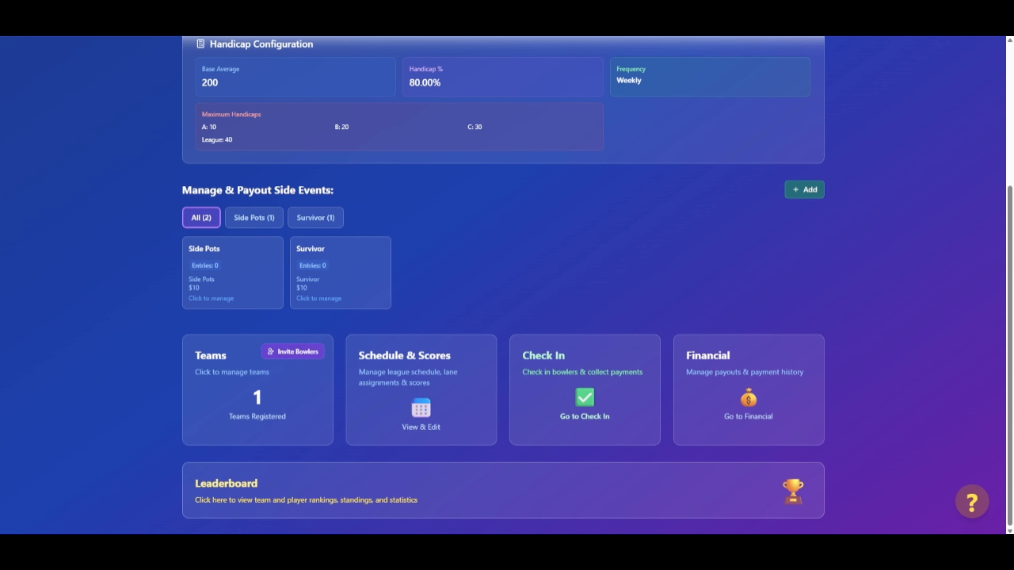